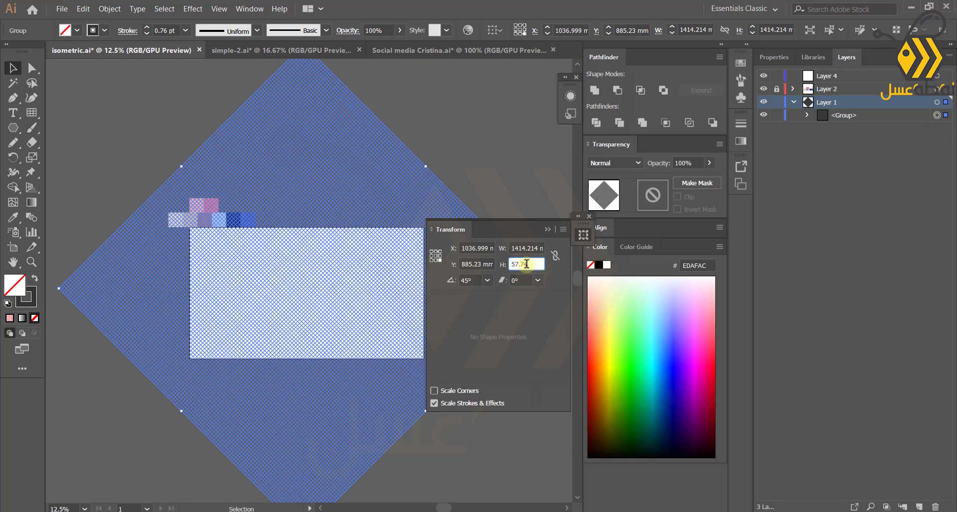
Reduce the rotated grid group's height to 816.567 mm and move the resulting isometric grid so it covers the artboard.
key(Return)
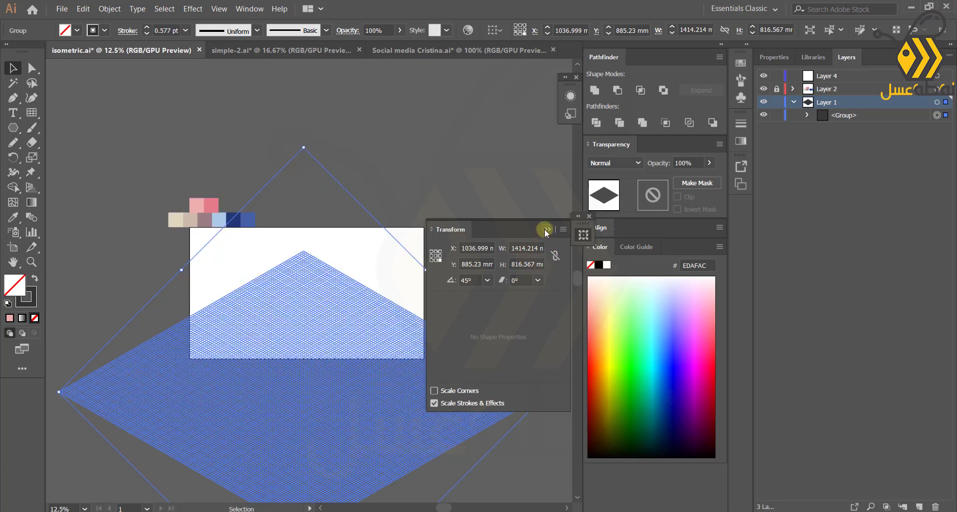
click(547, 230)
drag(317, 402, 308, 333)
scroll(309, 334, up, 3)
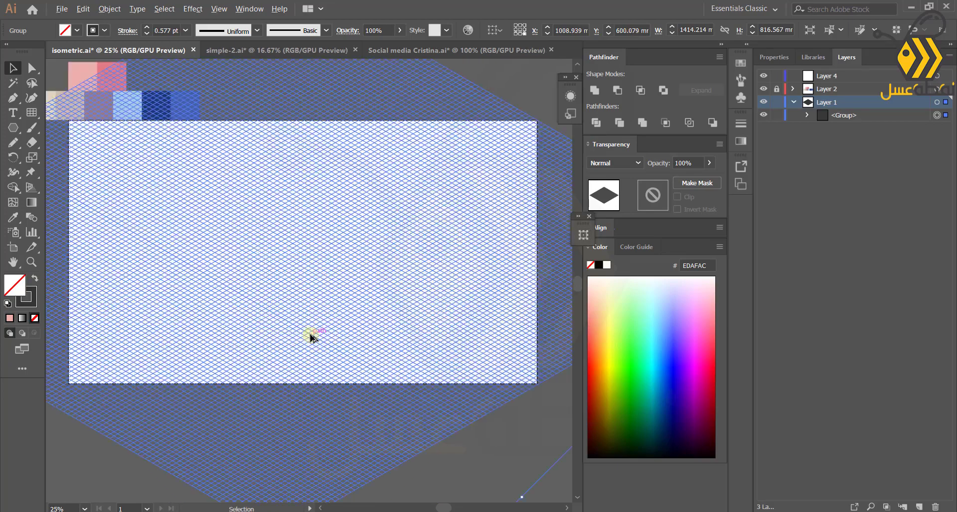
scroll(308, 333, down, 1)
drag(293, 302, 307, 352)
Deselect the grid, lock Layer 1 and make Layer 4 the active layer.
click(271, 277)
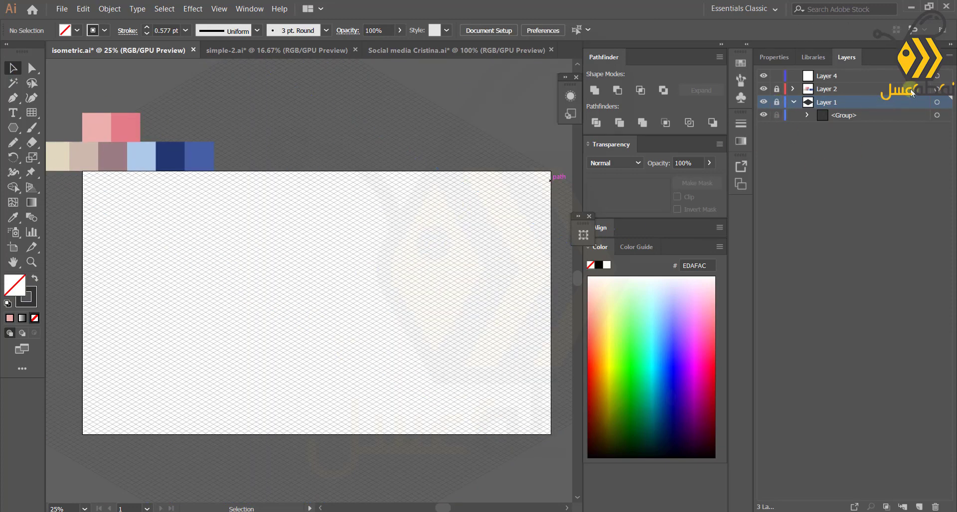
click(867, 75)
Activate the Pen tool and turn on Snap to Pixel.
scroll(347, 286, up, 2)
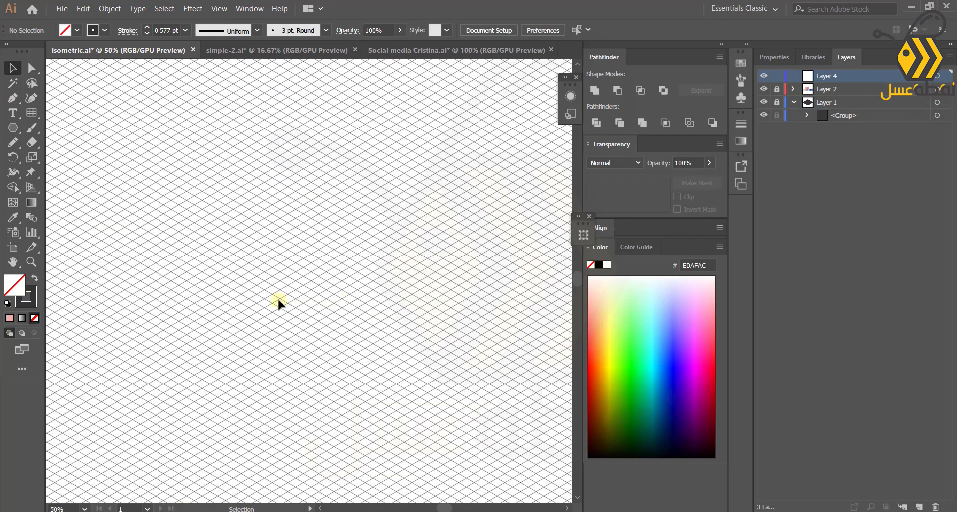
scroll(318, 283, down, 1)
scroll(327, 257, up, 2)
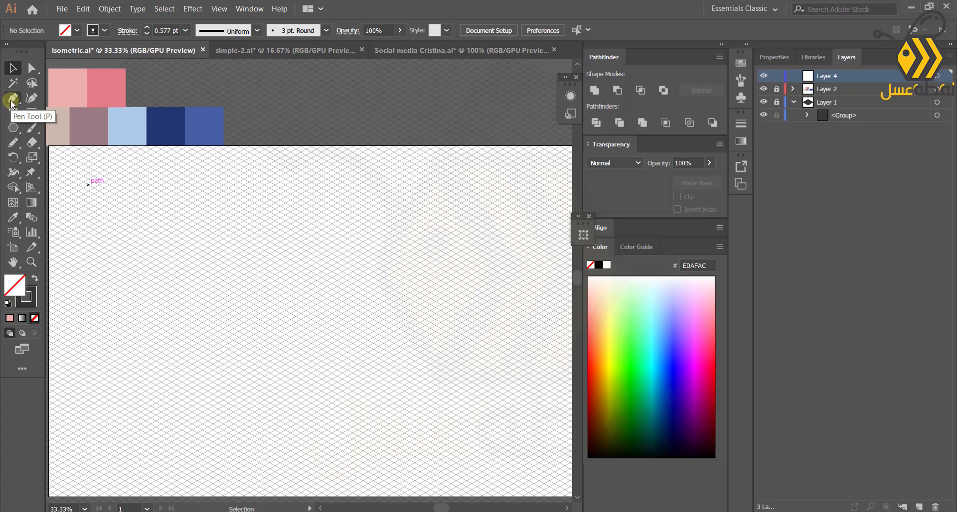
key(alt)
click(219, 8)
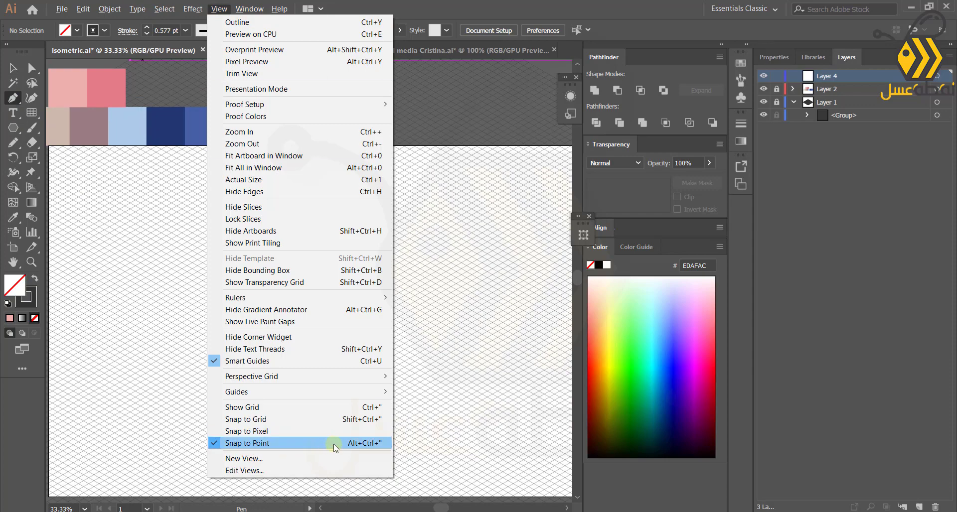
click(323, 431)
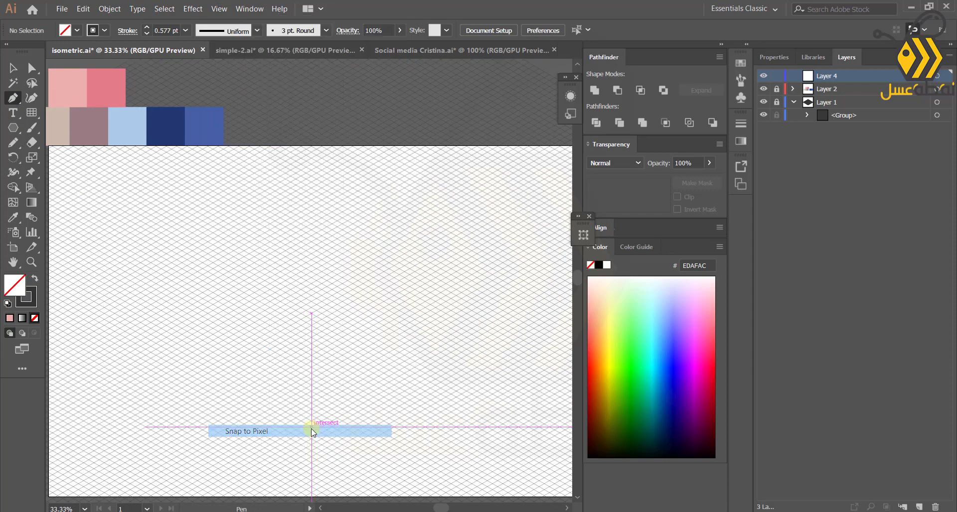
Pick the palette's medium blue 465FA7 as fill and draw a grid-aligned rhombus base with long sides about 116 mm.
scroll(384, 378, up, 2)
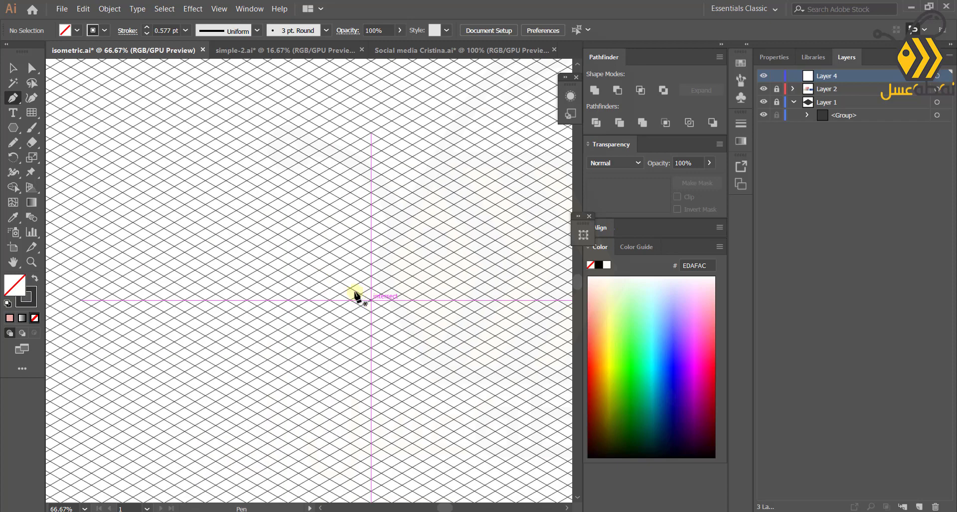
scroll(355, 293, down, 2)
key(v)
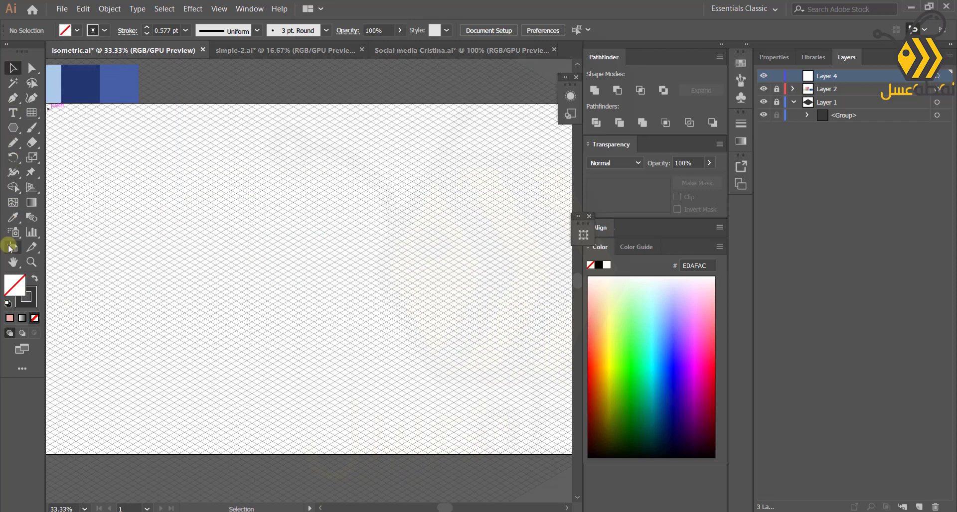
click(119, 83)
key(p)
scroll(395, 293, up, 2)
click(431, 269)
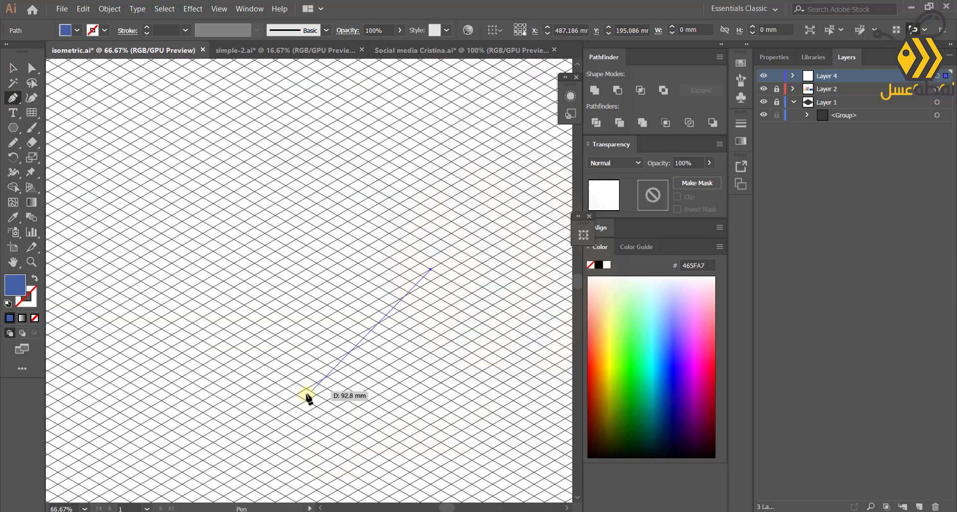
click(245, 377)
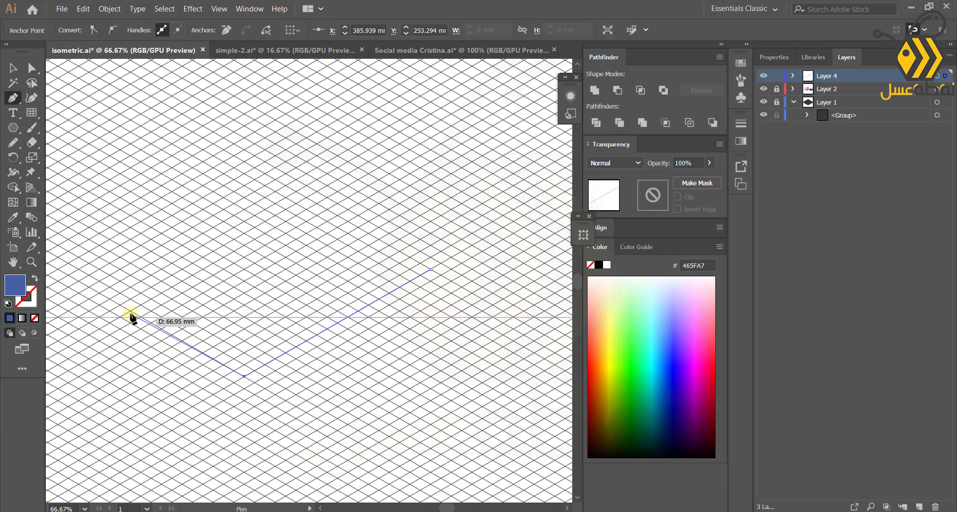
click(79, 281)
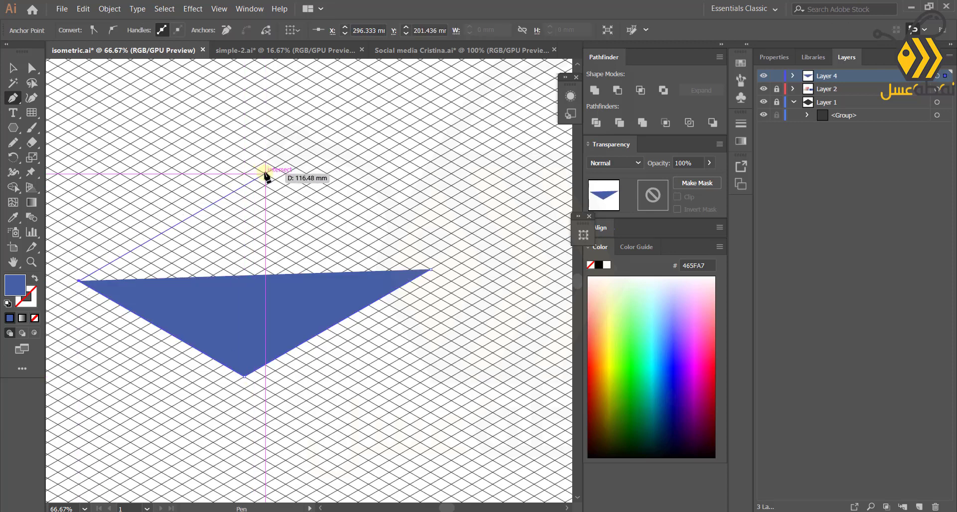
click(265, 174)
Set the blue rhombus's opacity to 81%.
double_click(15, 288)
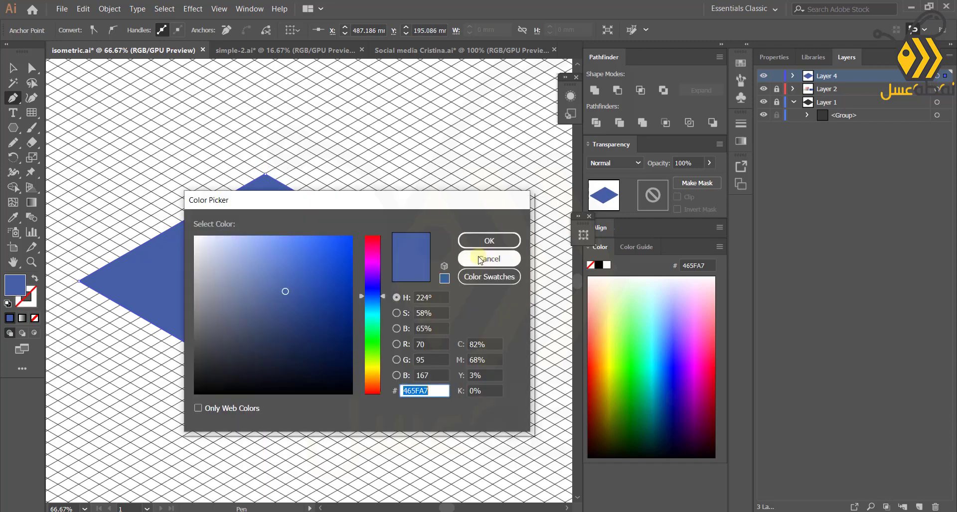
click(487, 256)
click(709, 163)
drag(715, 178, 701, 178)
scroll(372, 318, up, 1)
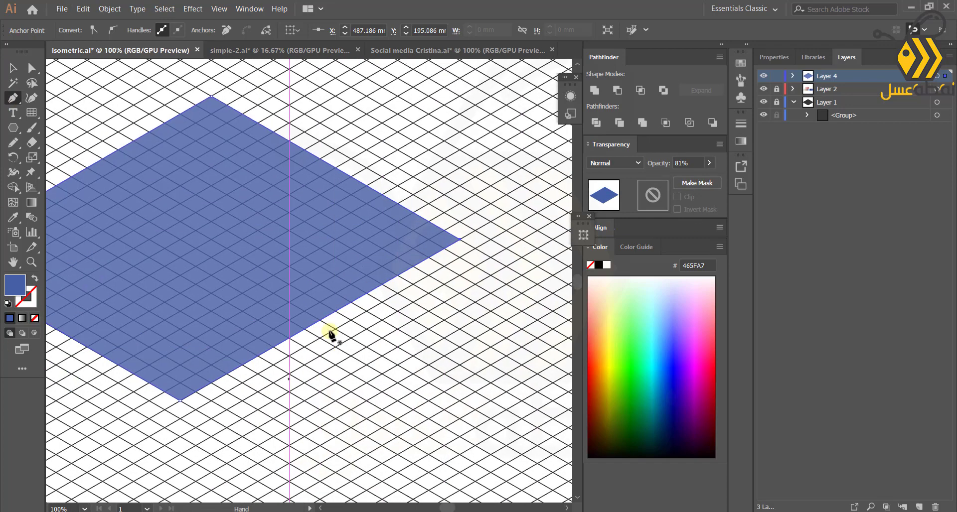
Draw the right vertical wall up from the rhombus's front-right edge, about 101 mm wide and 194 mm high overall.
click(19, 101)
scroll(455, 264, down, 1)
scroll(455, 254, down, 1)
click(454, 243)
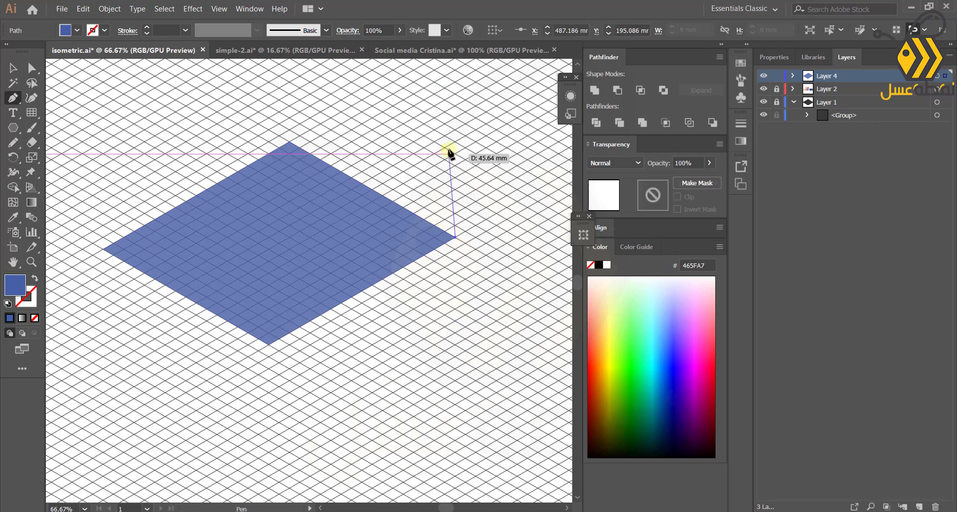
scroll(461, 215, up, 3)
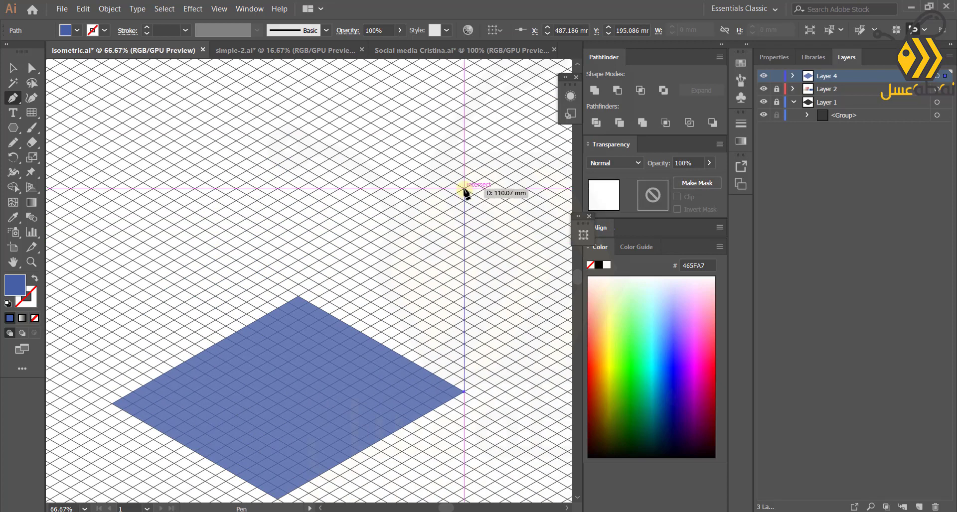
click(463, 141)
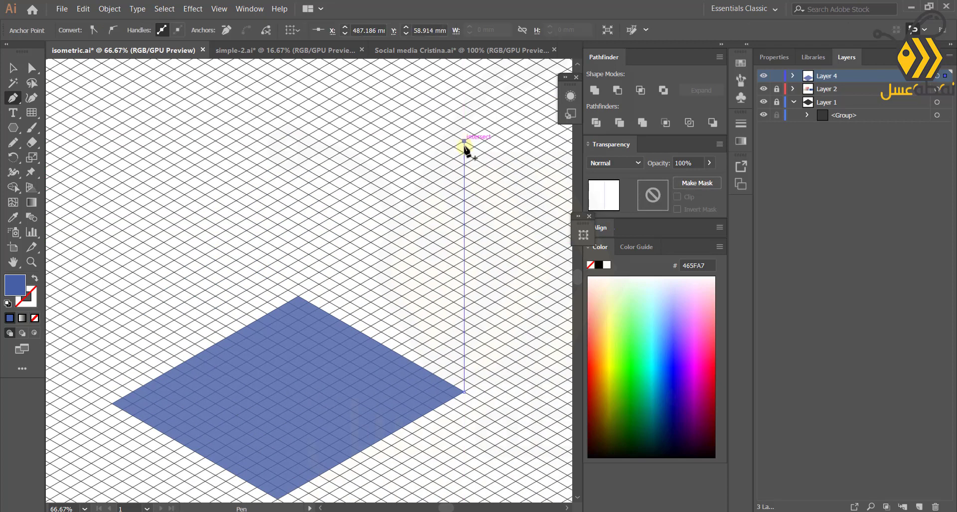
scroll(423, 197, down, 3)
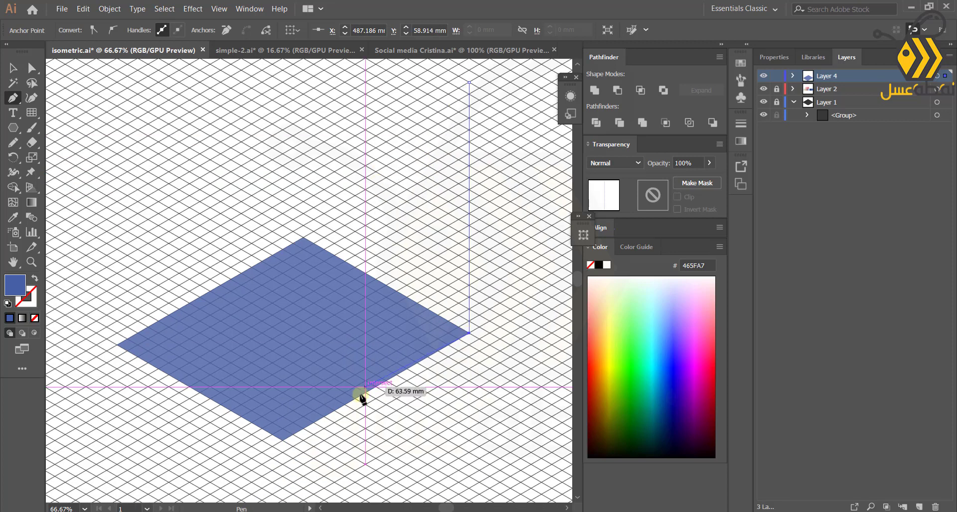
click(283, 441)
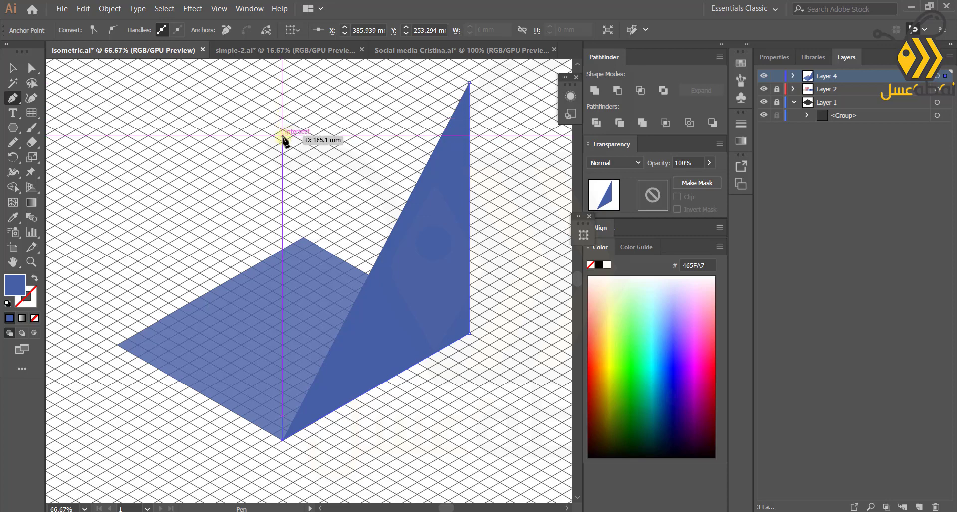
click(282, 190)
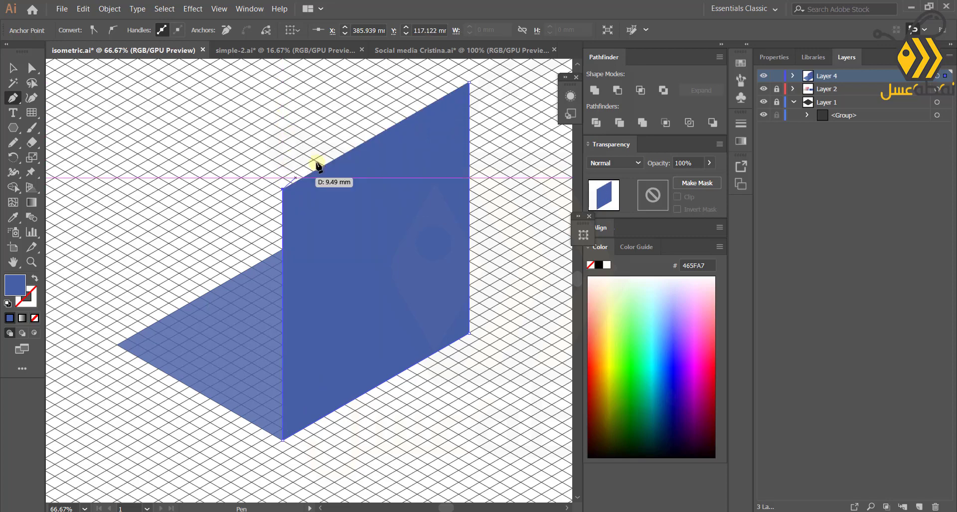
click(469, 83)
Draw the left vertical wall up from the rhombus's front-left edge, meeting the right wall along the shared front edge.
scroll(186, 293, down, 1)
drag(185, 293, 297, 286)
scroll(326, 384, up, 1)
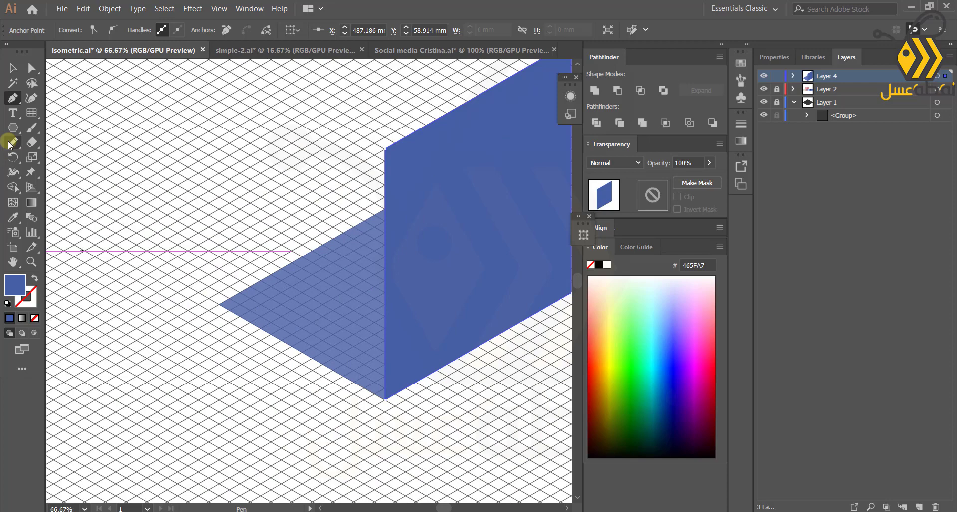
click(219, 304)
scroll(219, 80, down, 1)
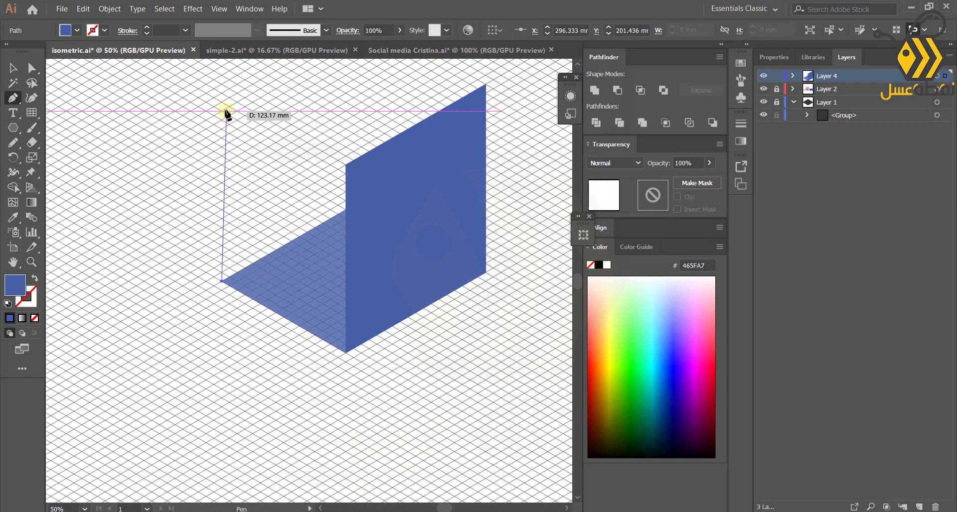
click(221, 93)
click(344, 162)
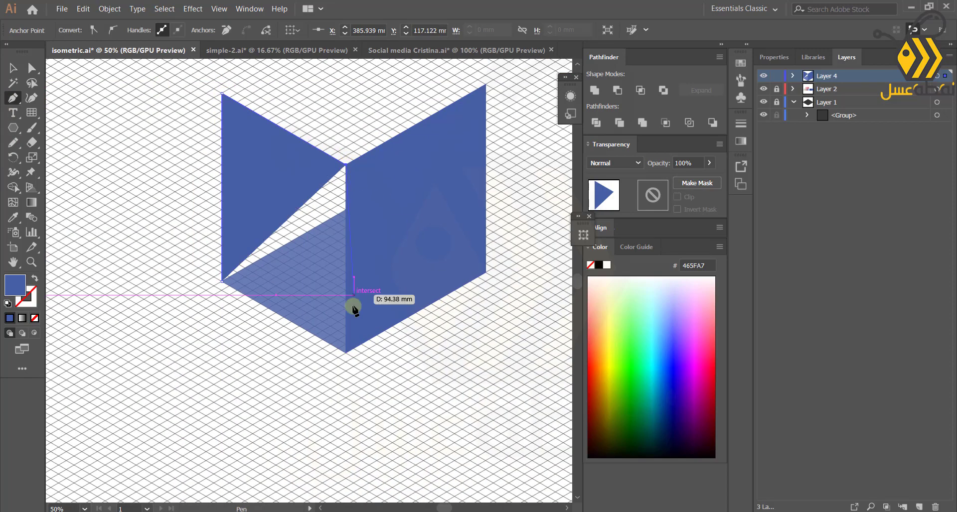
click(346, 351)
Recolour the right wall with the palette's dark blue 223772 and deselect it.
scroll(171, 252, down, 2)
scroll(164, 279, up, 3)
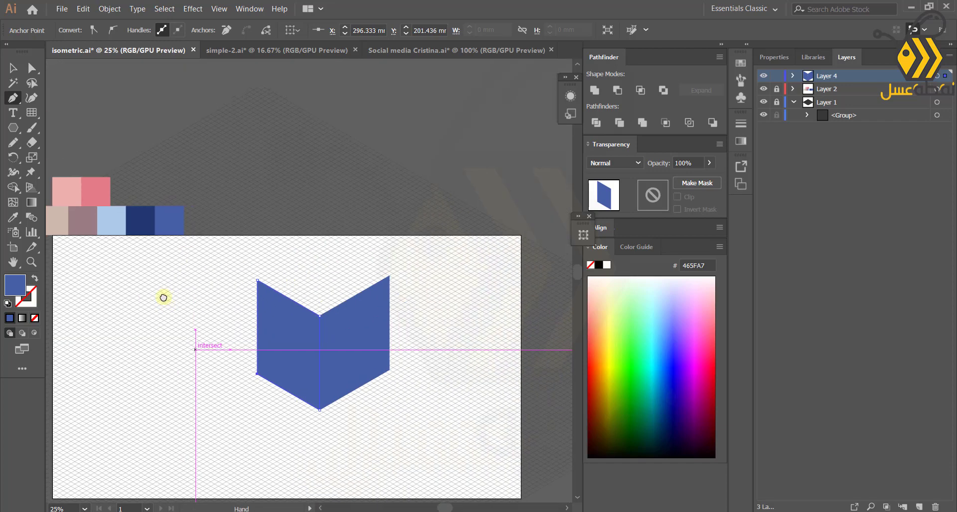
click(11, 68)
click(283, 347)
click(13, 217)
click(139, 222)
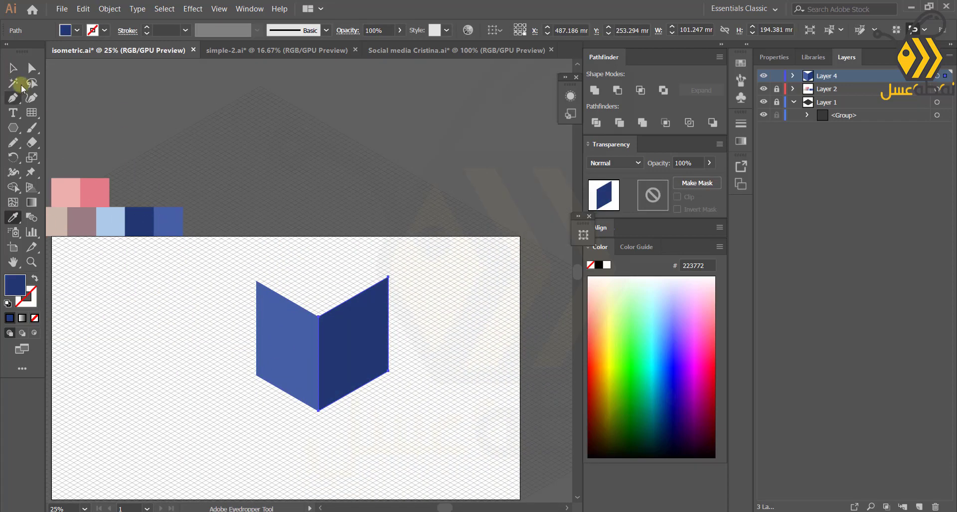
click(14, 68)
click(270, 420)
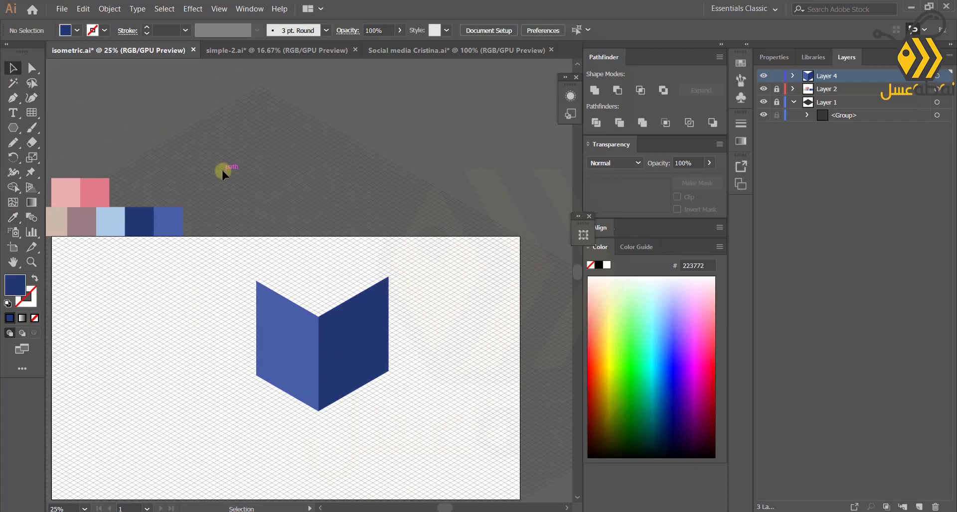
Draw a narrow strip about 6.35 mm high along the top edge of the right wall.
scroll(342, 355, up, 2)
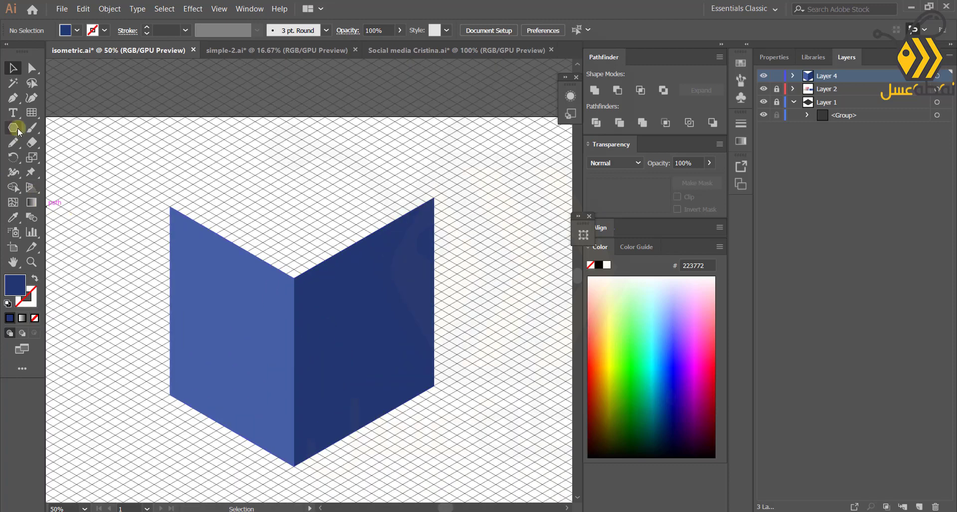
key(p)
click(294, 270)
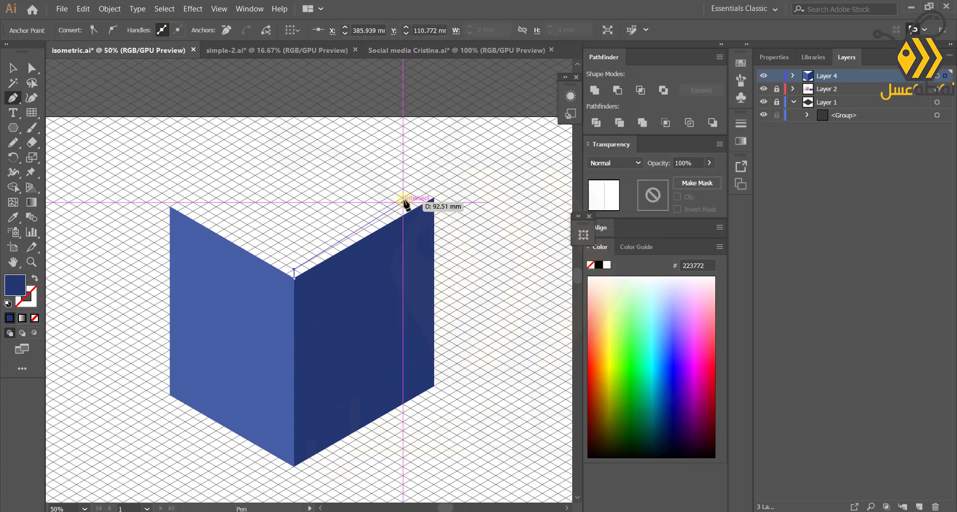
click(433, 189)
click(433, 198)
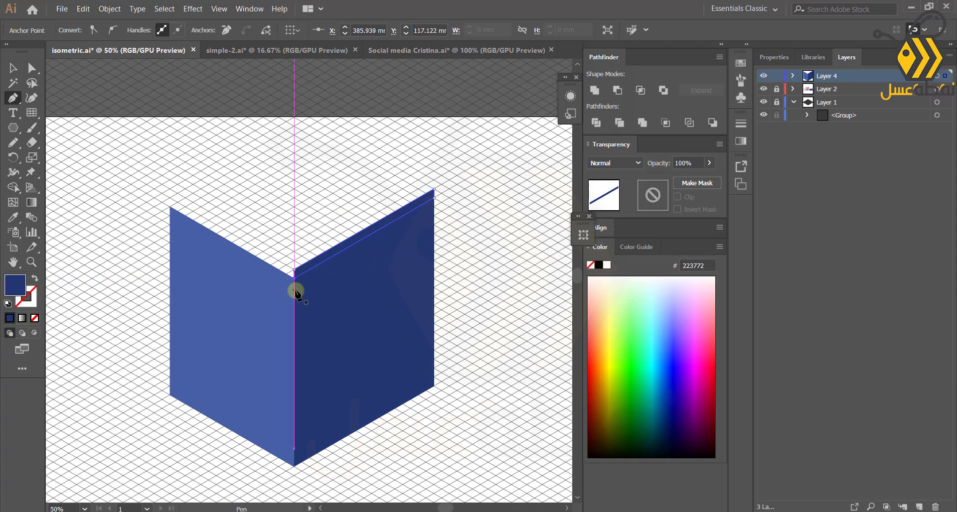
Fill the right wall's top strip with the palette's mauve 9B7883 and deselect it.
key(ctrl+minus)
key(i)
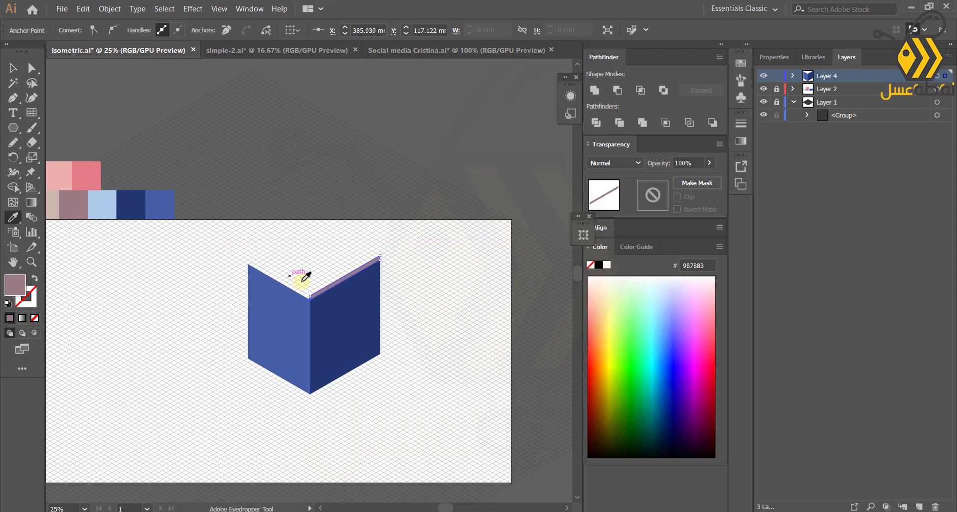
scroll(325, 290, up, 2)
key(v)
click(214, 192)
Draw a matching strip about 6.35 mm high along the top edge of the left wall.
click(11, 100)
click(170, 238)
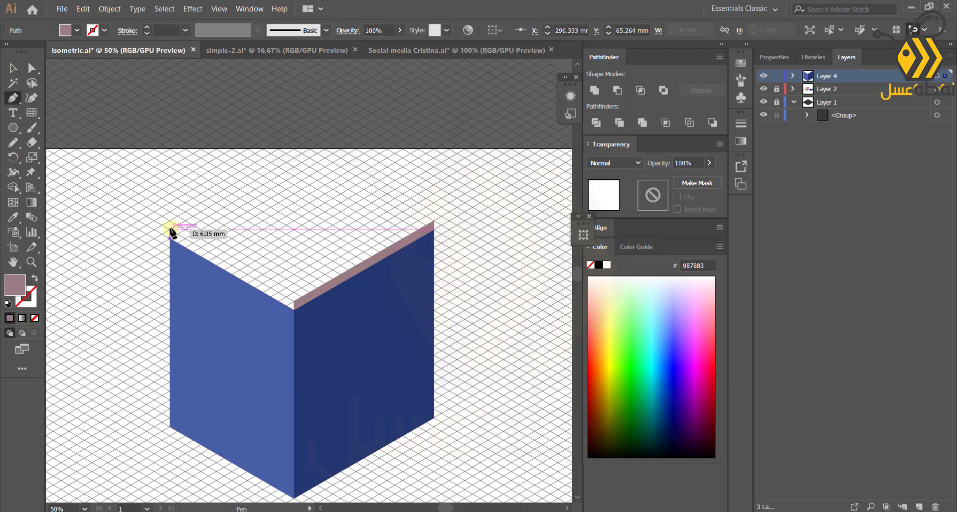
key(ctrl+z)
click(170, 230)
click(294, 302)
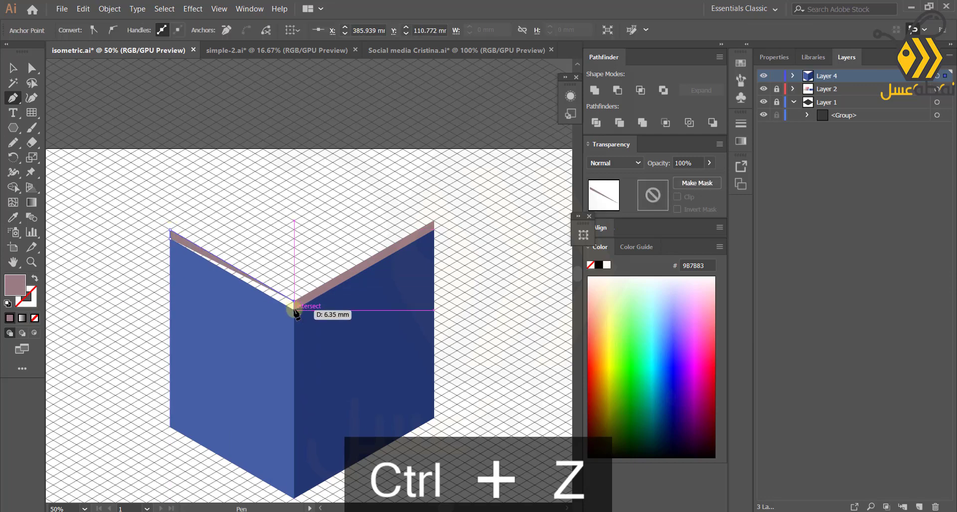
click(294, 310)
click(170, 239)
Fill the left wall's top strip with the palette's light beige CDB9AE and deselect it.
scroll(170, 239, down, 1)
drag(170, 239, 331, 335)
key(i)
click(64, 256)
scroll(324, 373, up, 1)
drag(325, 373, 162, 347)
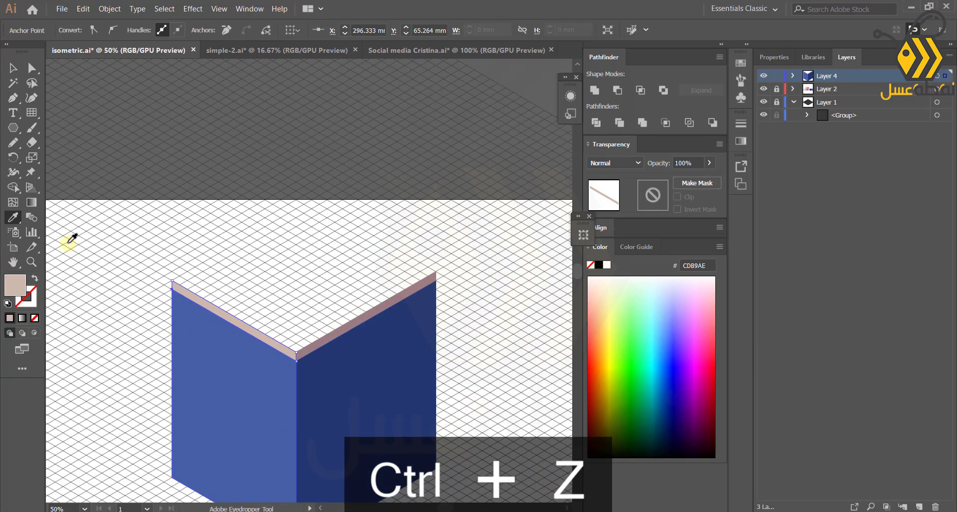
click(13, 69)
click(187, 240)
key(p)
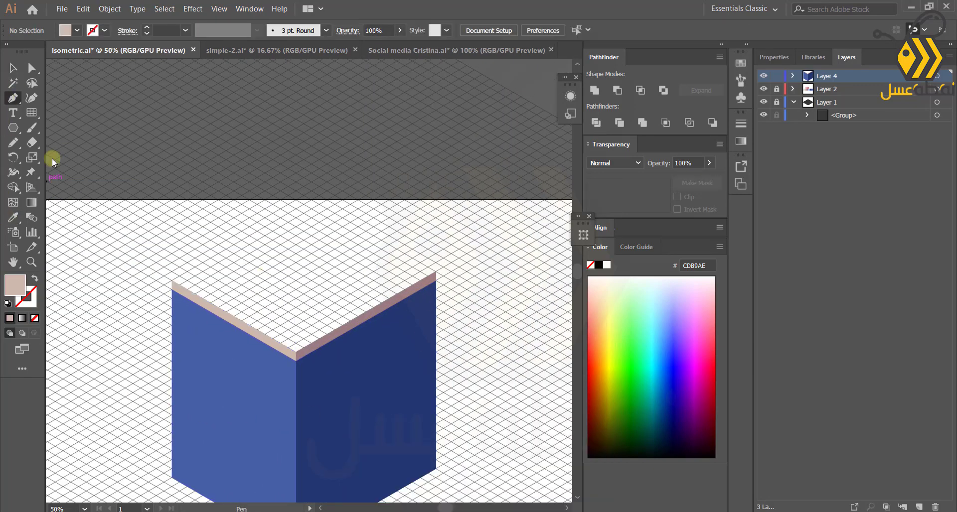
drag(437, 273, 414, 281)
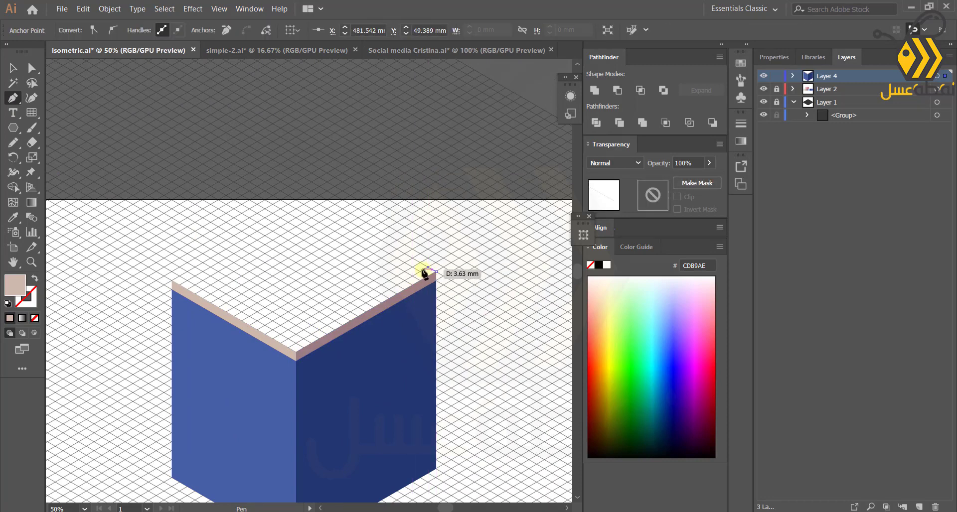
key(ctrl+z)
click(297, 352)
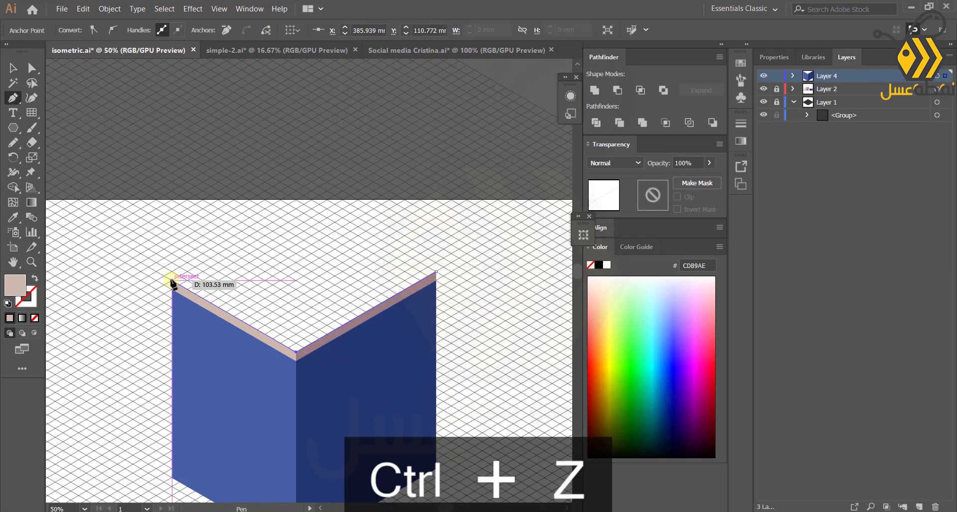
click(171, 279)
key(ctrl+z)
key(ctrl+z)
key(ctrl+z)
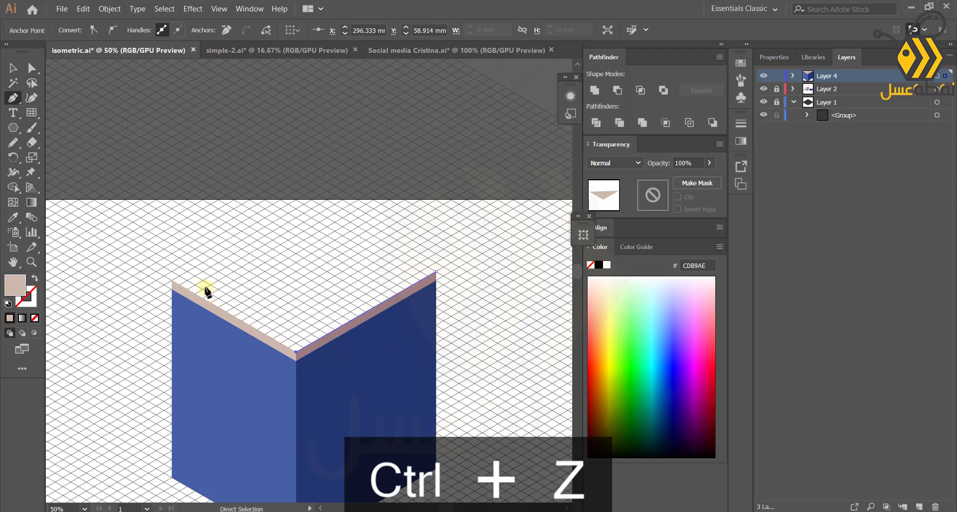
Draw the front half of the flat top rim as a V-shaped band along the two edge strips, then deselect it.
click(427, 268)
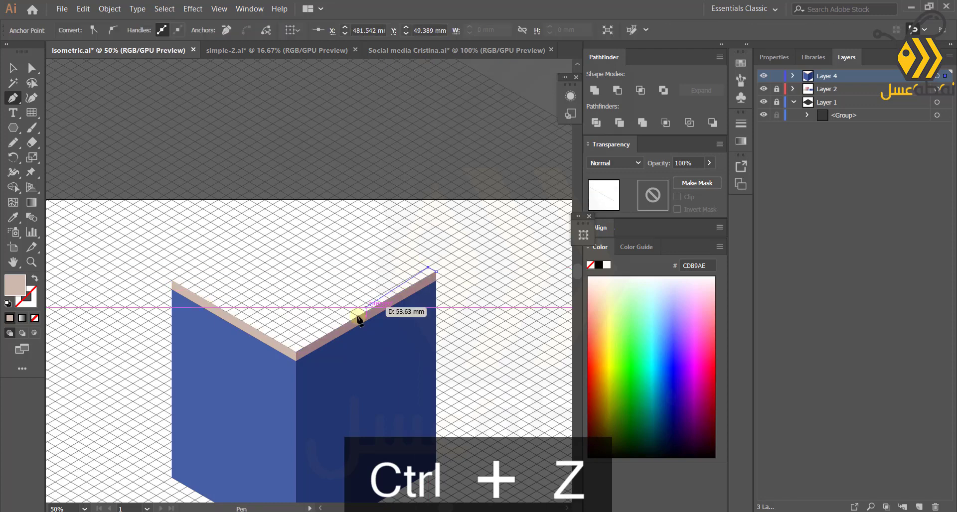
click(296, 343)
click(171, 279)
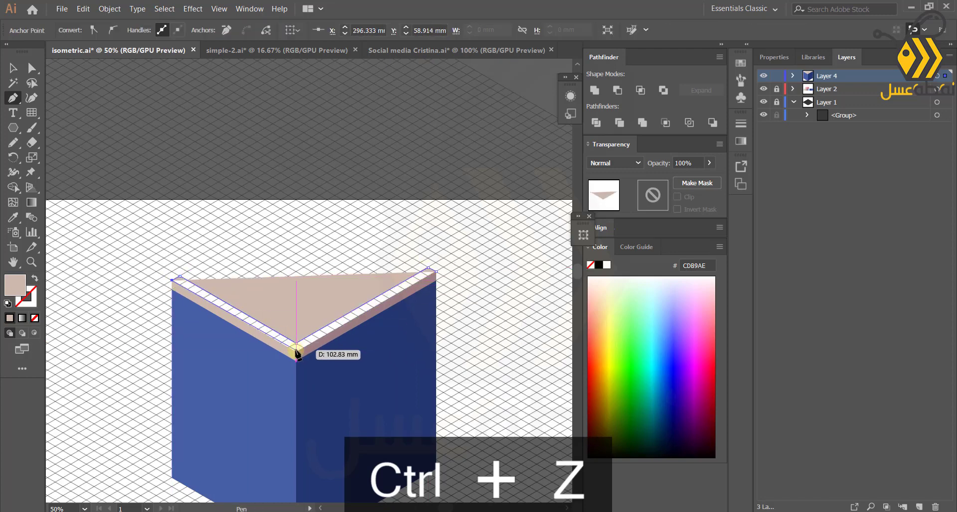
key(ctrl+z)
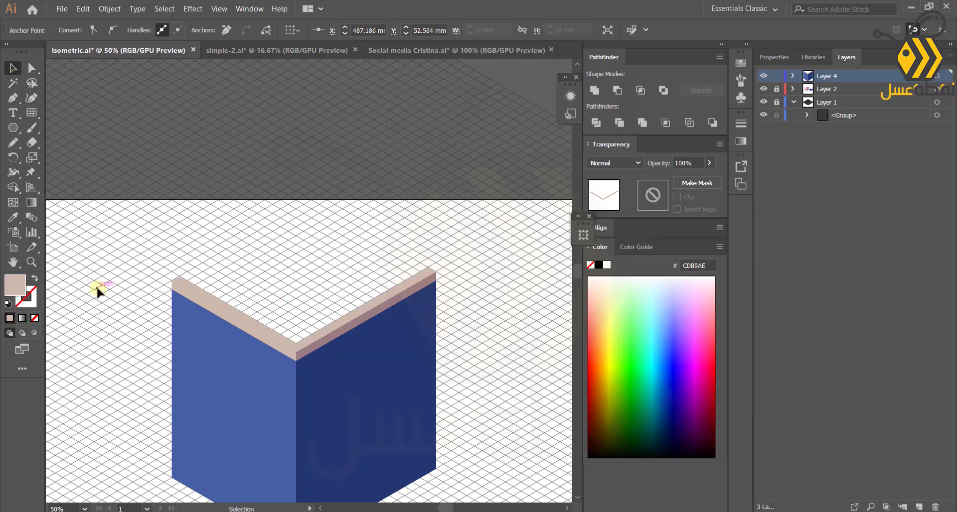
ctrl+click(96, 288)
Draw the back half of the top rim as a matching band, lowering its opacity to 77% to follow the grid.
click(172, 280)
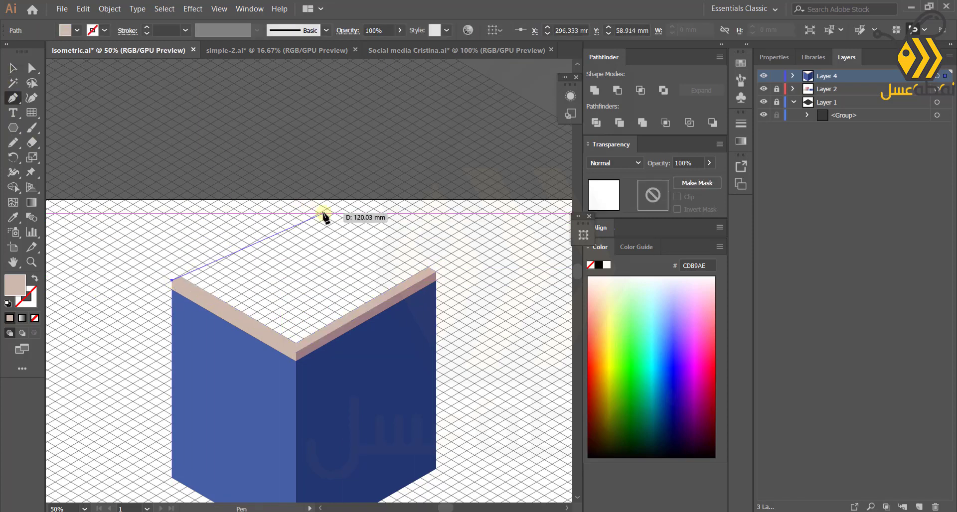
click(311, 201)
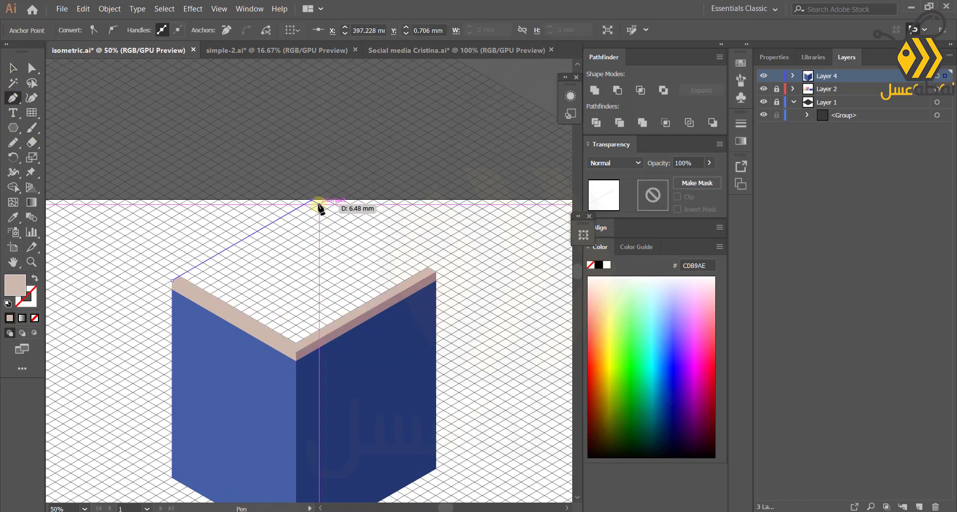
click(421, 272)
click(710, 163)
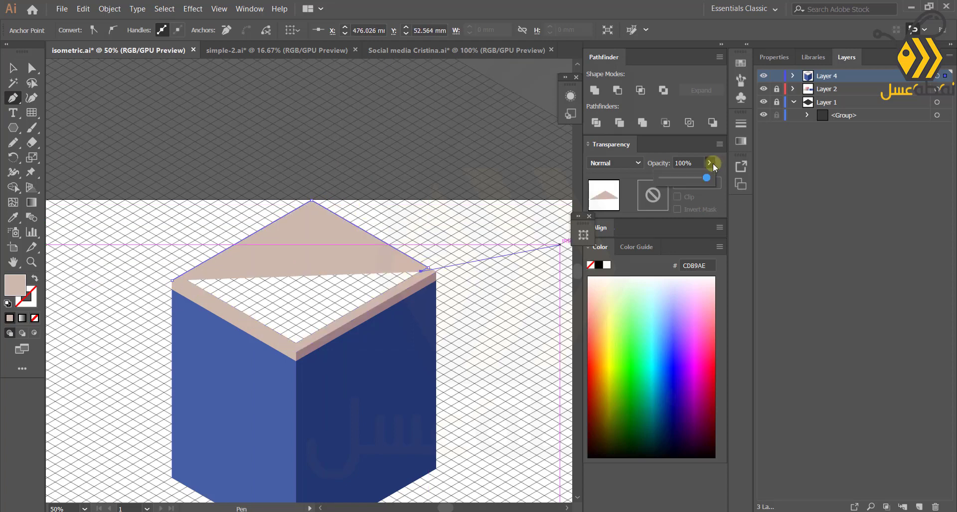
drag(707, 178, 697, 179)
click(312, 208)
click(185, 285)
key(v)
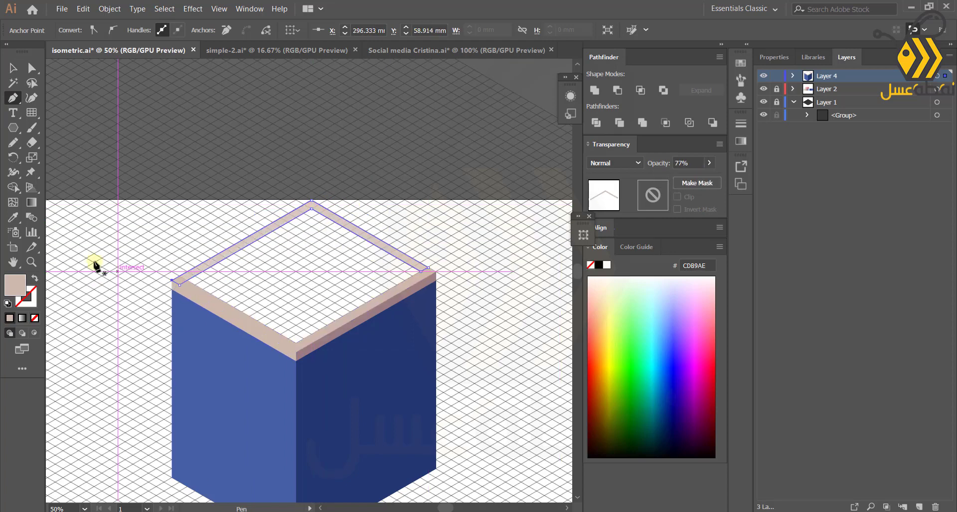
click(95, 266)
Restore the back rim band to 100% opacity and fill both rim halves with the palette's cream E2D7C0.
click(255, 248)
click(710, 163)
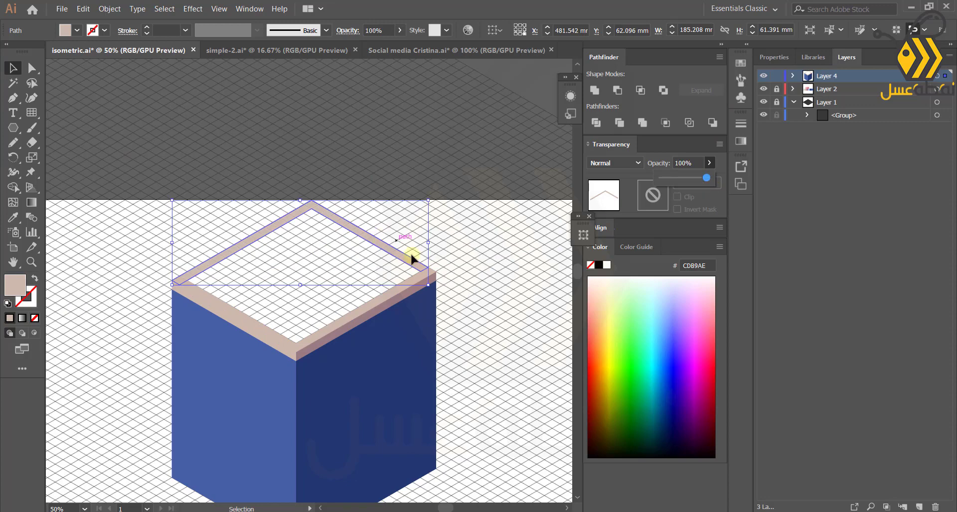
shift+click(408, 283)
scroll(101, 261, down, 1)
drag(100, 265, 322, 279)
scroll(244, 298, down, 1)
scroll(244, 297, up, 1)
key(i)
click(62, 211)
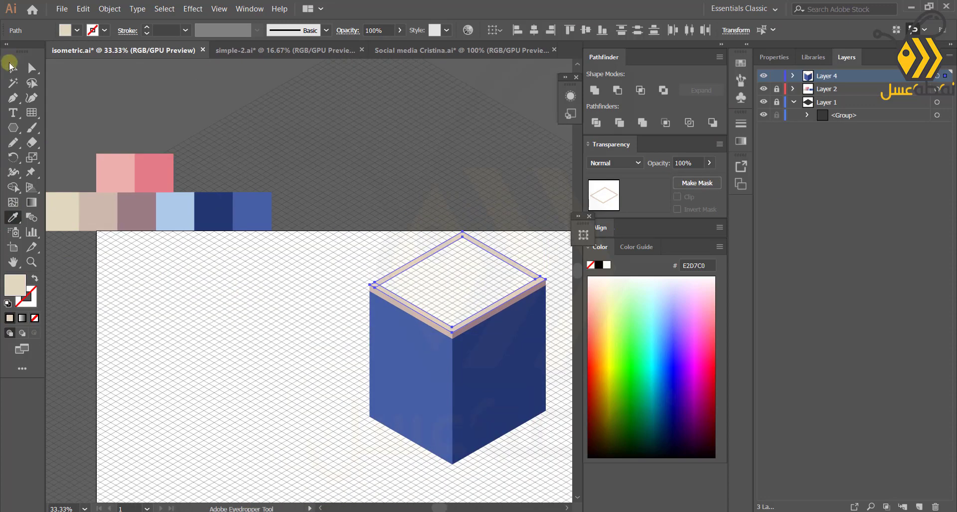
click(11, 67)
click(308, 212)
Draw a strip about 6.35 mm high for the inner right wall, below the rim's back right edge.
scroll(501, 306, up, 1)
drag(501, 307, 385, 359)
key(p)
scroll(351, 274, up, 1)
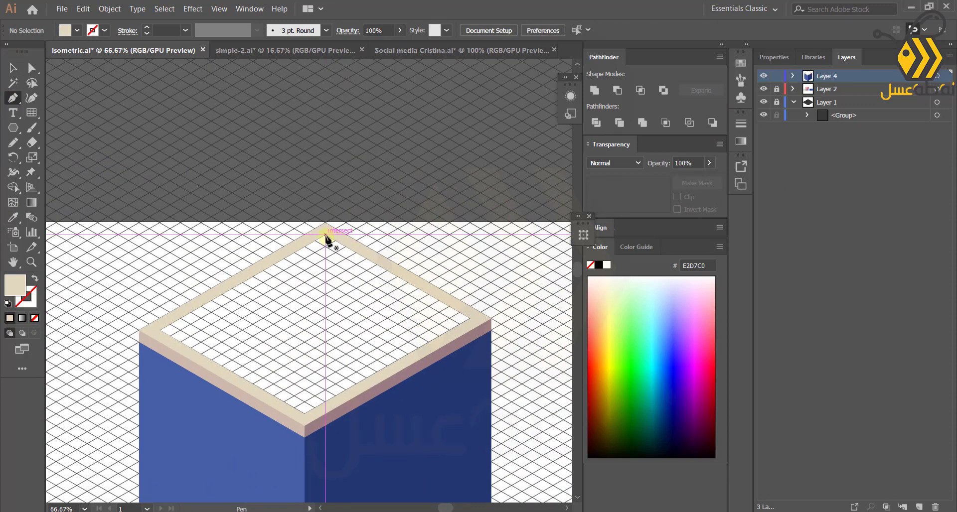
drag(325, 234, 326, 246)
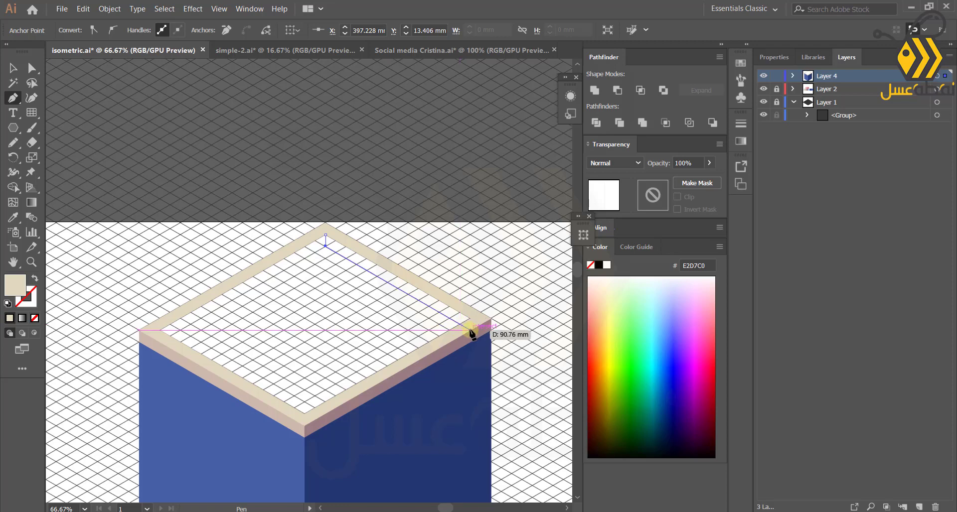
click(470, 318)
click(470, 329)
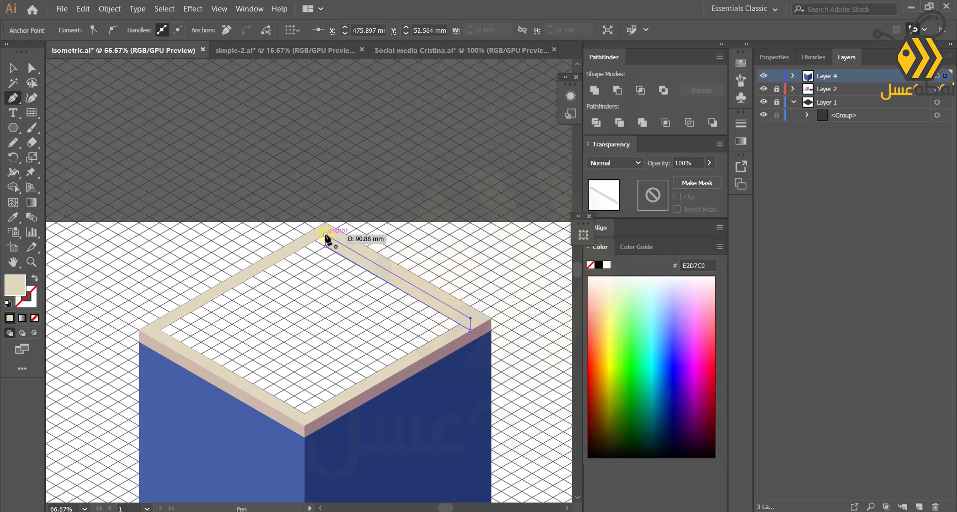
Draw a matching strip for the inner left wall, below the rim's back left edge, and deselect it.
click(160, 331)
click(160, 342)
click(325, 246)
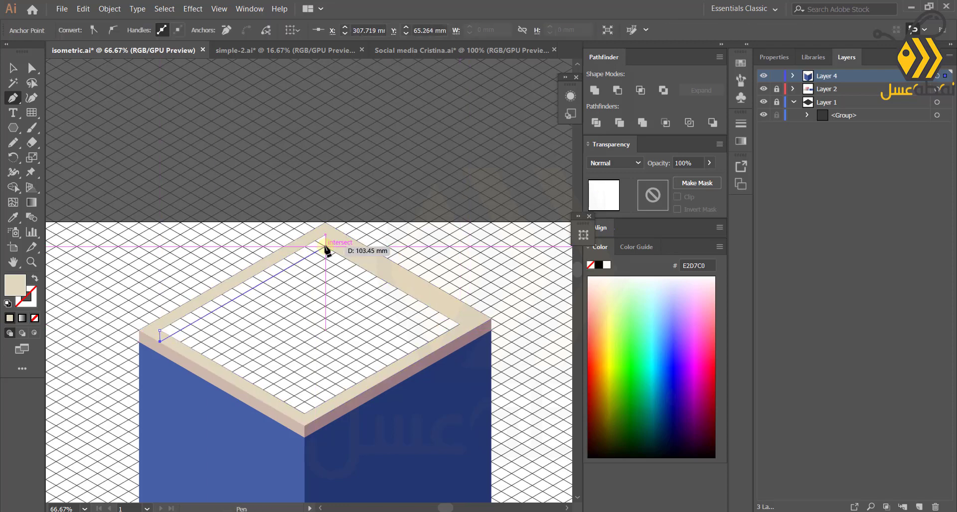
click(326, 234)
click(160, 330)
click(13, 68)
click(53, 79)
Reorder the two inner wall strips in Layer 4 so they sit behind the rim bands.
click(793, 76)
click(878, 89)
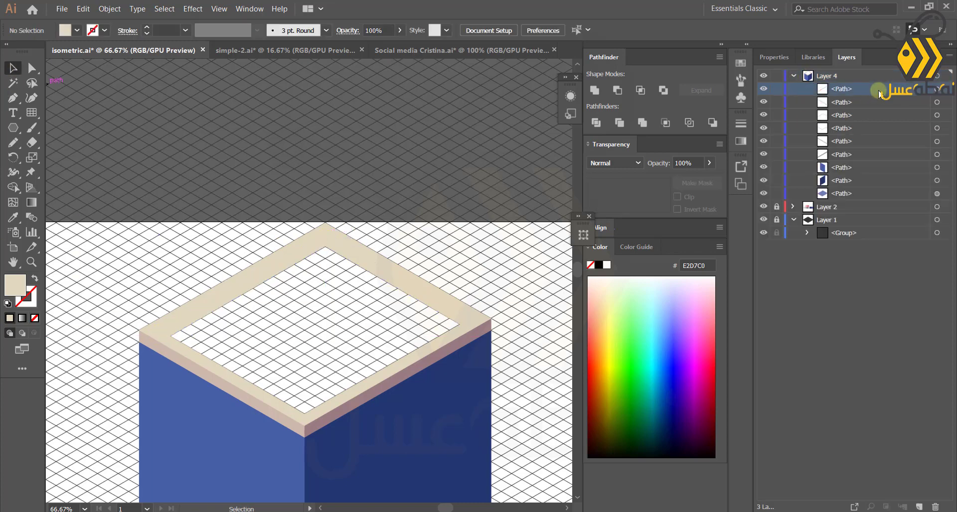
shift+click(877, 102)
drag(876, 103, 866, 134)
Fill the inner left wall strip with the right outer wall's dark blue 223772.
click(937, 116)
key(i)
click(387, 437)
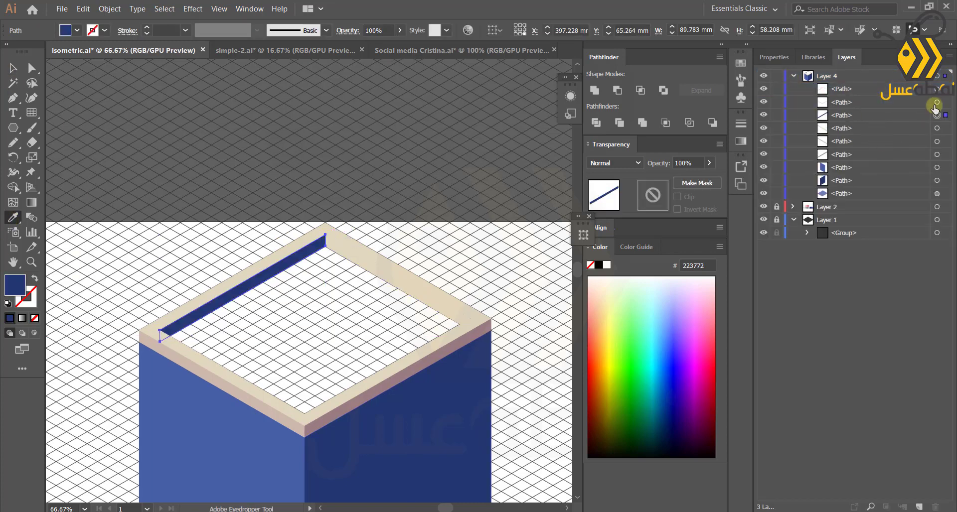
Fill the inner right wall strip with the left outer wall's medium blue 465FA7 and deselect it.
click(936, 90)
click(936, 103)
click(937, 115)
click(937, 128)
click(185, 408)
click(13, 68)
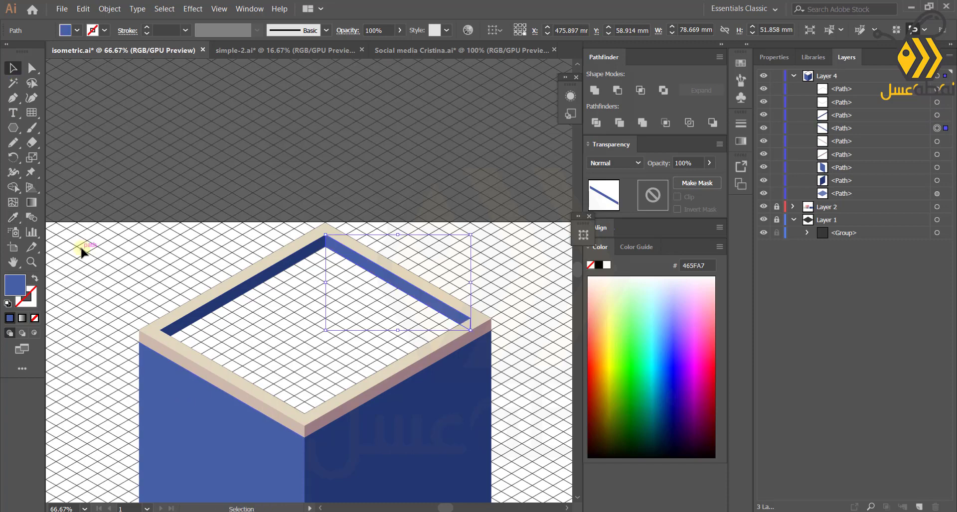
click(84, 249)
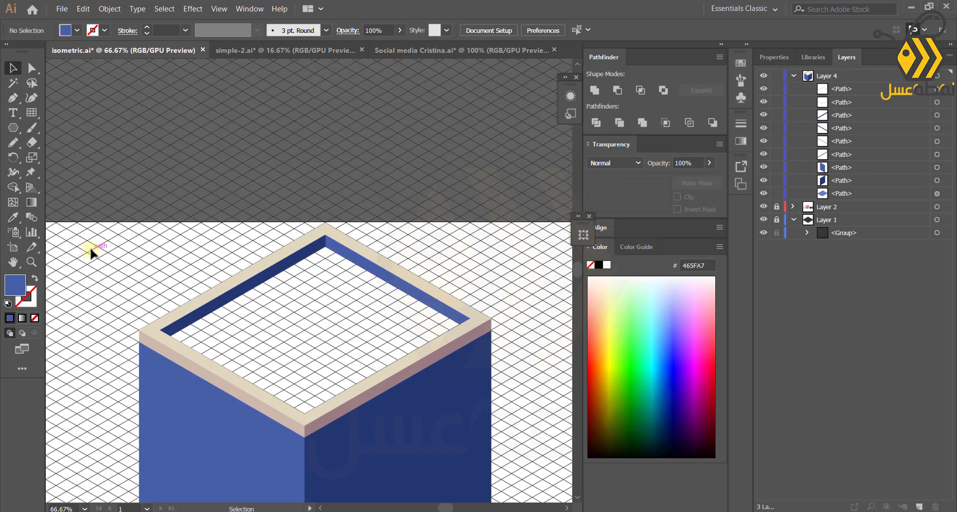
Draw a diamond-shaped surface that covers the whole opening inside the rim.
click(325, 246)
click(461, 324)
click(305, 413)
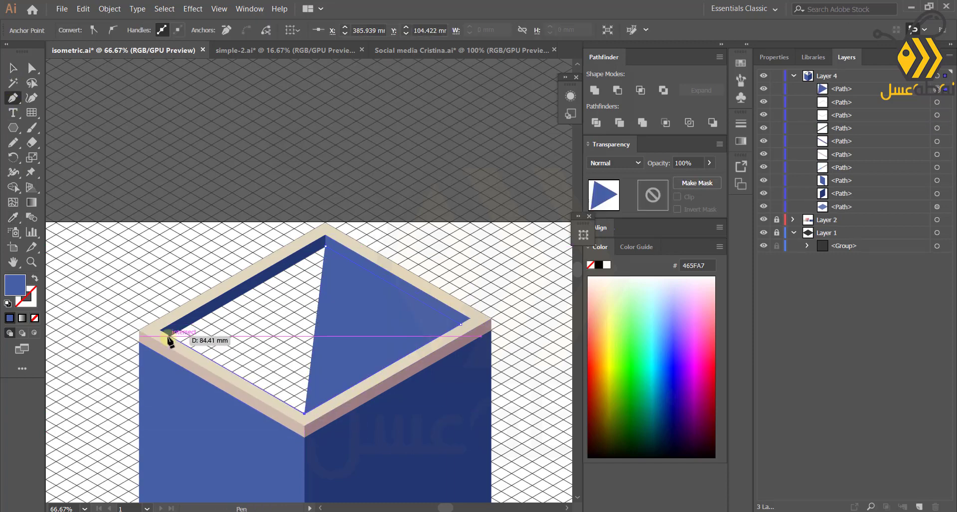
click(168, 337)
Set the inner surface's fill to bright blue 298CCE and deselect it.
double_click(15, 285)
drag(375, 299, 375, 306)
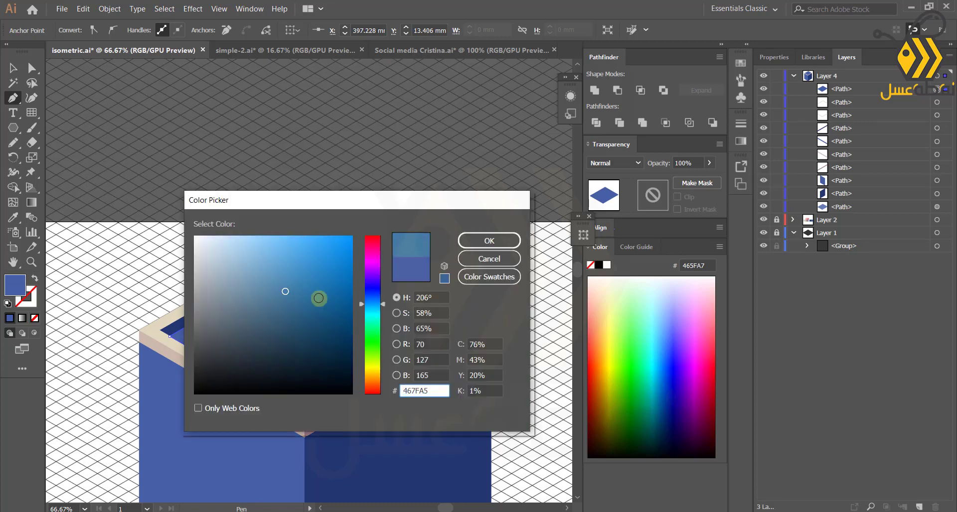
click(317, 267)
click(489, 239)
click(11, 68)
click(97, 260)
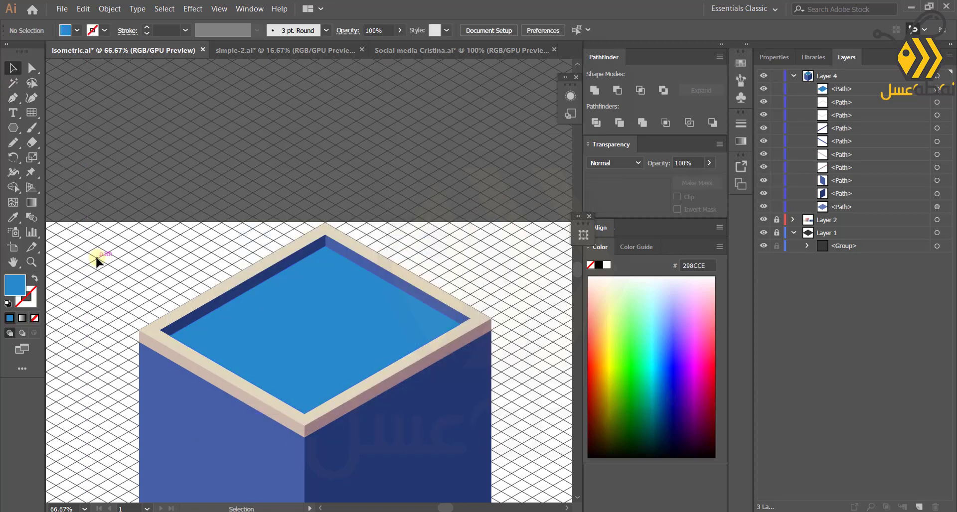
Lower the blue surface's opacity to 73% and draw a smaller grid-aligned parallelogram in its middle.
click(937, 89)
click(710, 164)
drag(710, 178, 695, 177)
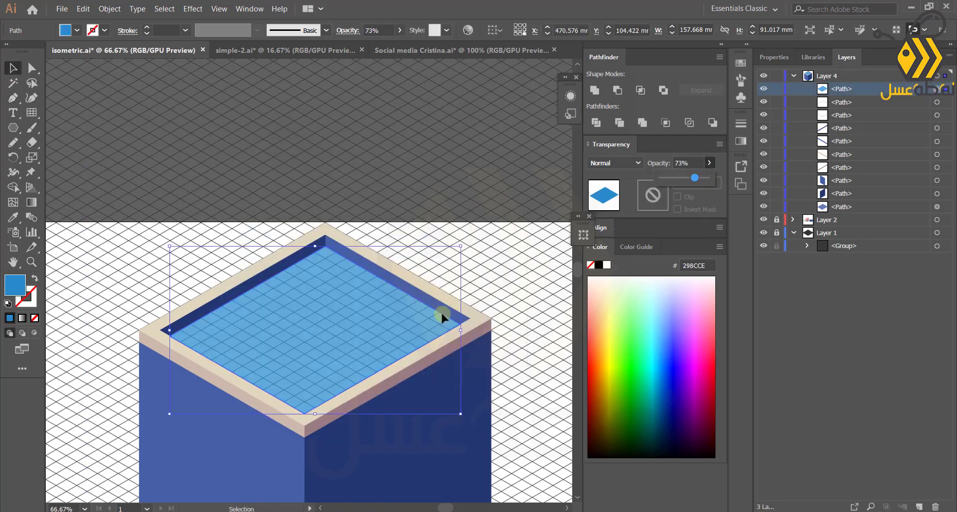
click(10, 99)
click(377, 312)
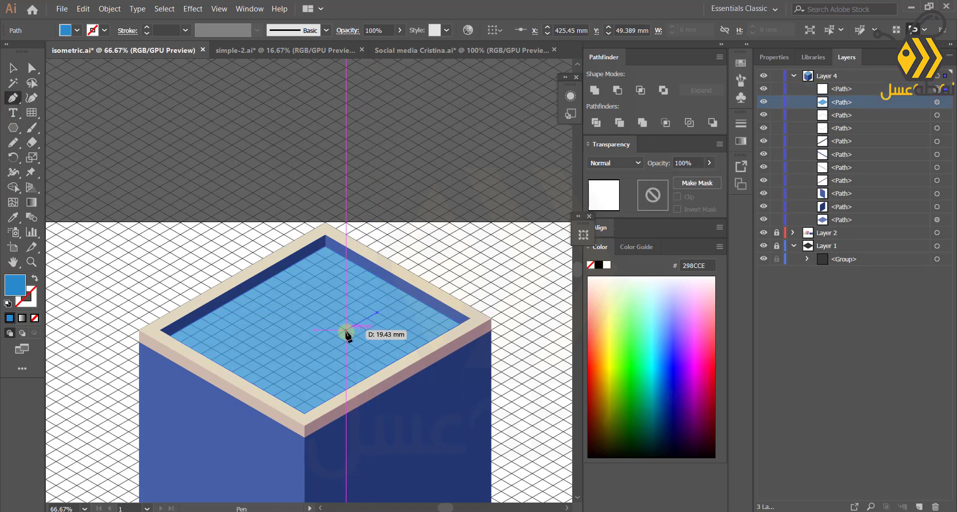
click(283, 366)
click(232, 337)
click(325, 282)
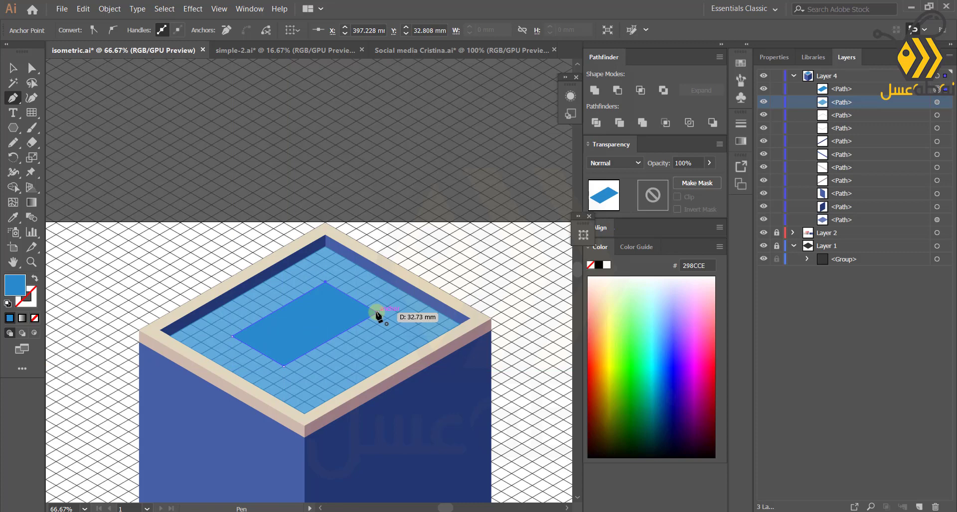
Fill the central parallelogram with the rim's cream E2D7C0 and deselect it.
click(13, 219)
click(224, 292)
key(v)
click(225, 291)
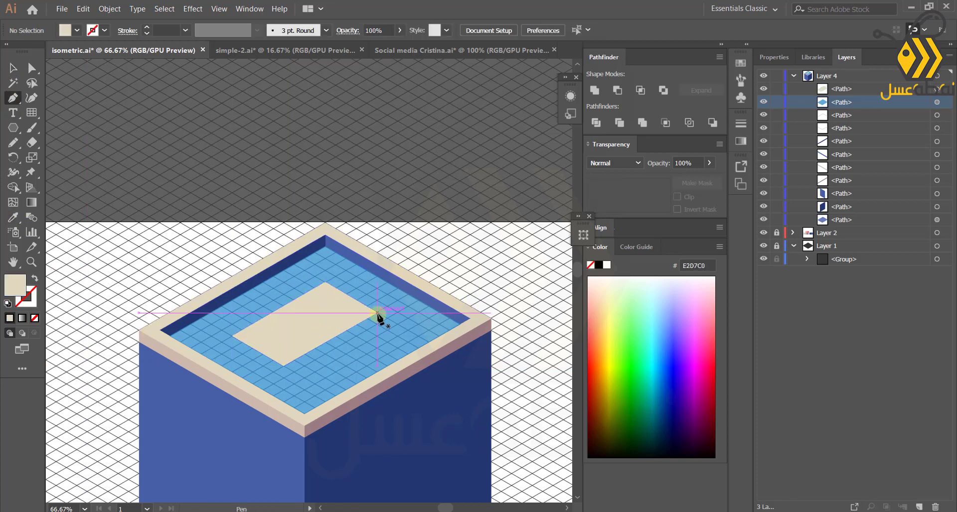
Draw the right and left side faces below the front edges of the cream slab, each one grid cell high.
click(377, 312)
click(377, 323)
click(283, 377)
click(284, 366)
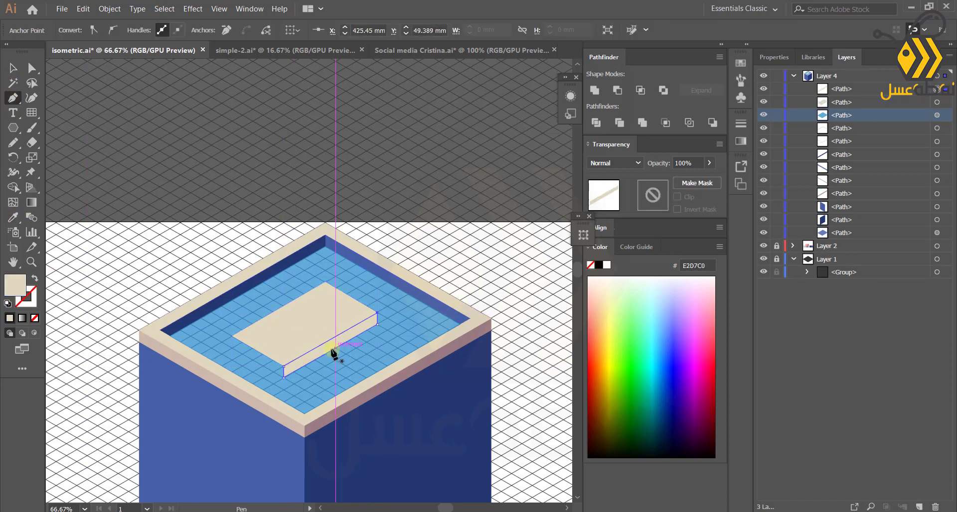
click(233, 349)
click(233, 337)
click(284, 366)
click(284, 377)
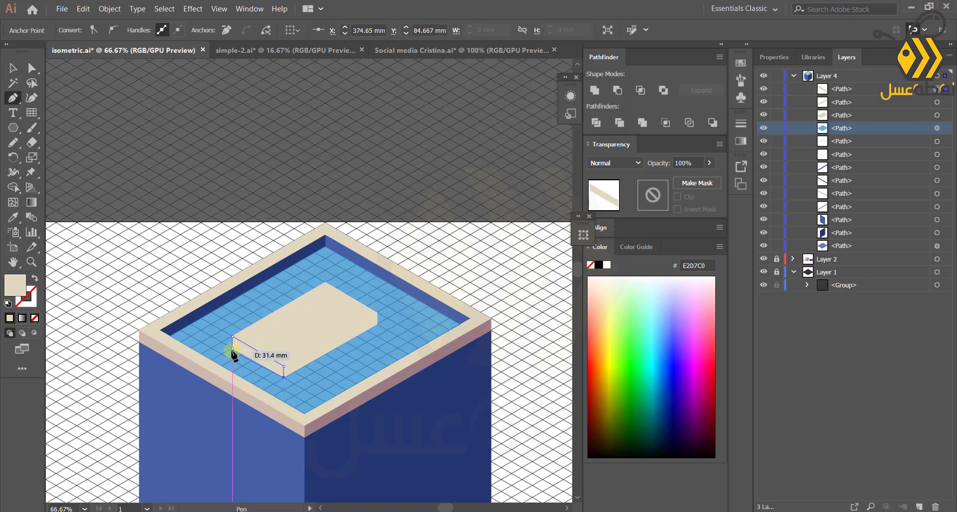
Fill the slab's left side face with the left outer wall's medium blue.
click(13, 217)
click(219, 429)
click(13, 68)
Fill the slab's right side face with the right outer wall's dark blue and deselect it.
click(12, 218)
click(13, 68)
click(329, 346)
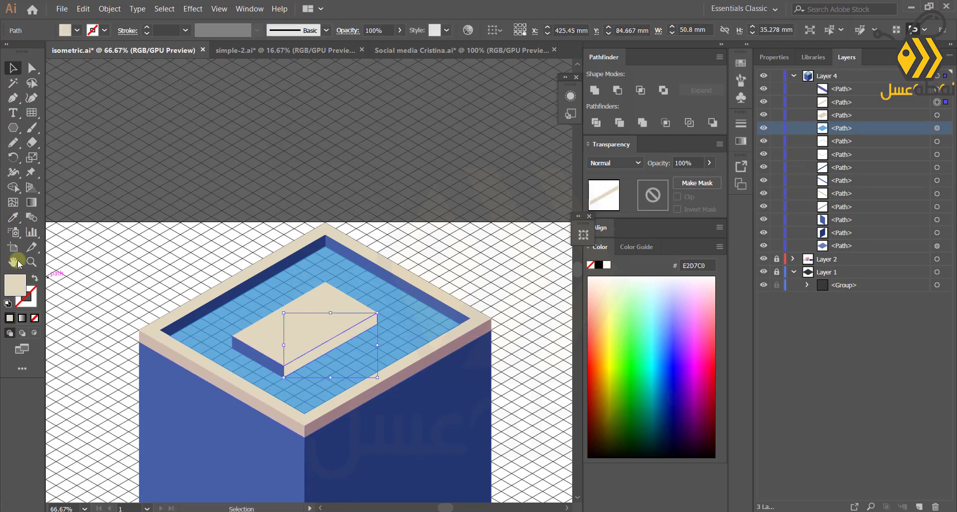
click(13, 217)
click(417, 471)
click(13, 69)
click(92, 414)
Restore the bright blue inner surface to 100% opacity.
scroll(92, 413, down, 1)
click(937, 128)
click(709, 163)
drag(698, 175, 716, 176)
click(84, 337)
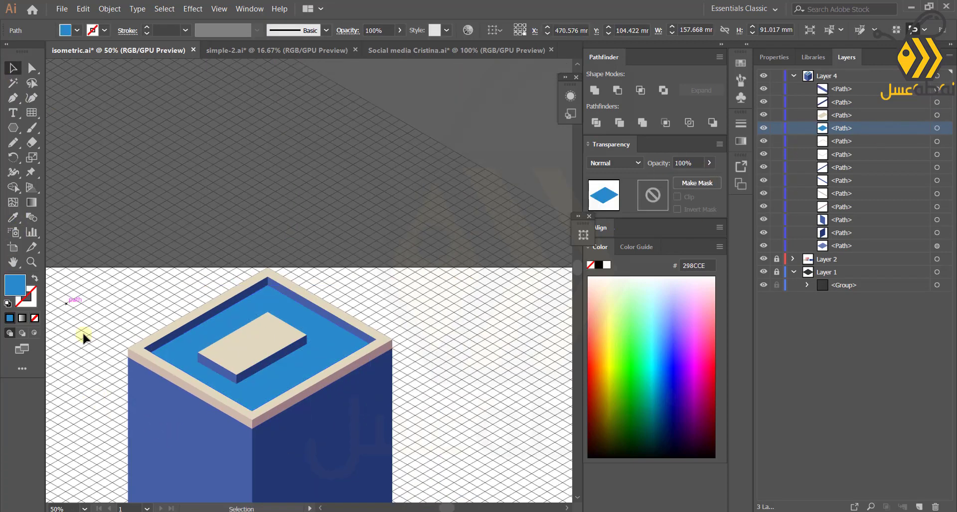
Select all parts of the box and group them.
scroll(78, 448, down, 1)
scroll(214, 451, up, 1)
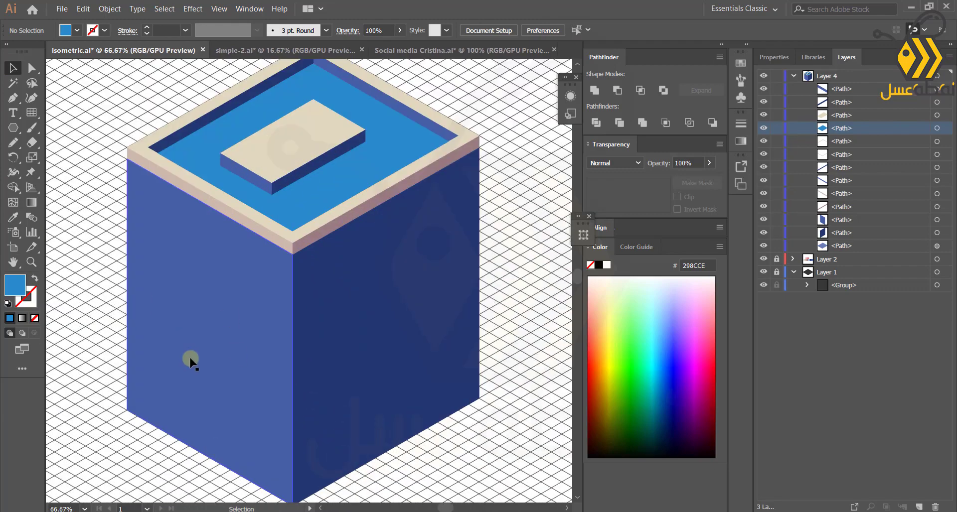
scroll(105, 282, down, 1)
scroll(125, 354, up, 1)
key(ctrl+a)
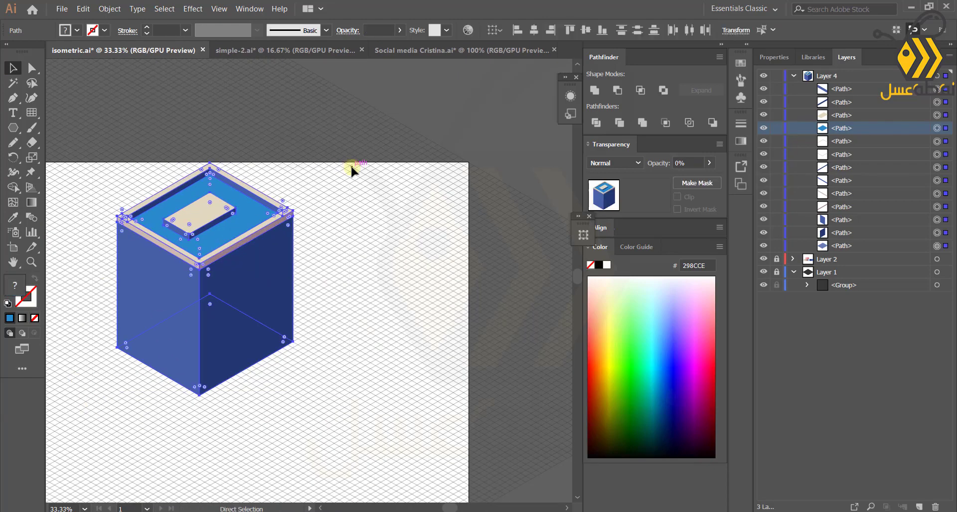
key(ctrl+g)
Enlarge the grouped box to about 238 mm wide by 315 mm high and move it down on the artboard.
drag(294, 398, 314, 424)
drag(170, 326, 145, 379)
drag(155, 392, 241, 348)
Lower the grouped box's opacity to 76% and shift it to line up with the isometric grid.
click(709, 163)
drag(702, 179, 689, 179)
scroll(259, 408, up, 3)
drag(259, 409, 244, 325)
drag(201, 270, 205, 265)
scroll(224, 294, down, 1)
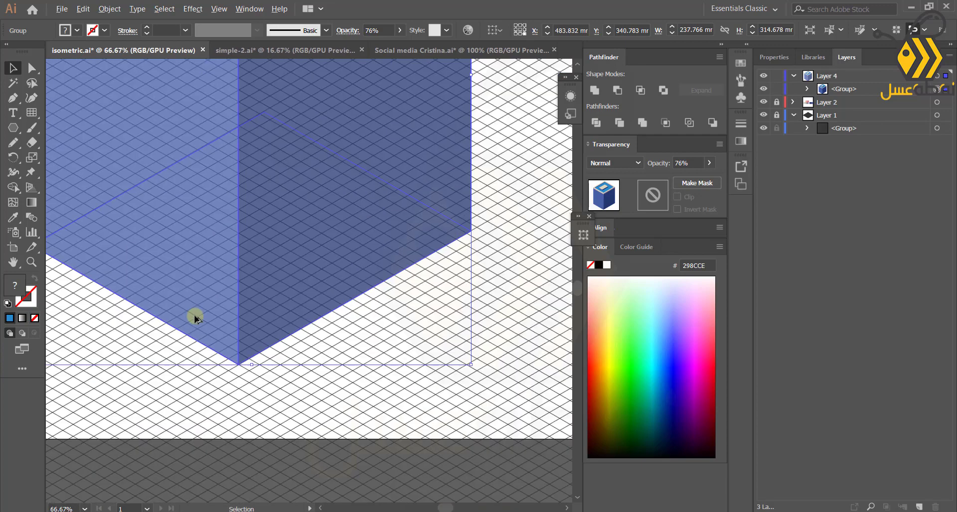
Shrink the box to about 230 mm wide by 305 mm high and nudge it right onto the grid.
drag(470, 366, 462, 352)
scroll(299, 319, up, 1)
drag(194, 279, 193, 274)
scroll(304, 349, down, 2)
scroll(304, 353, up, 1)
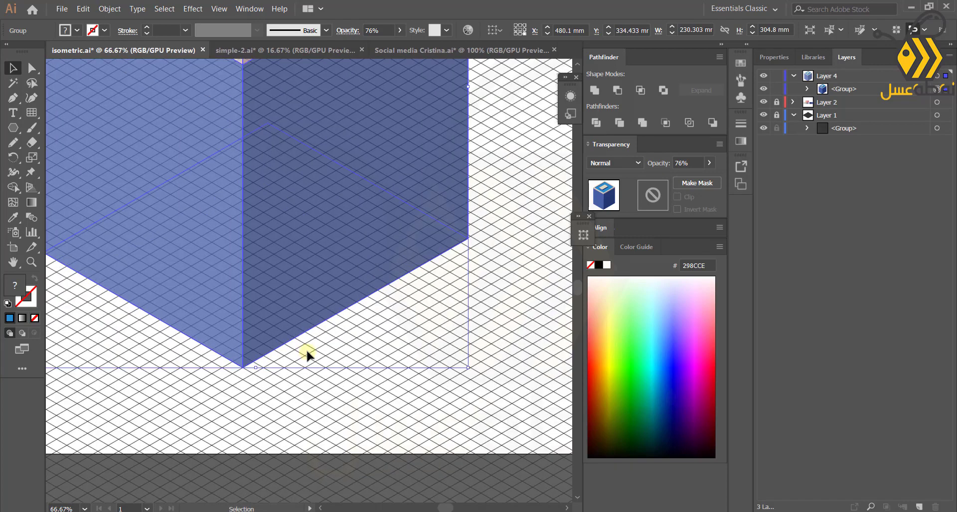
key(Right)
key(Right)
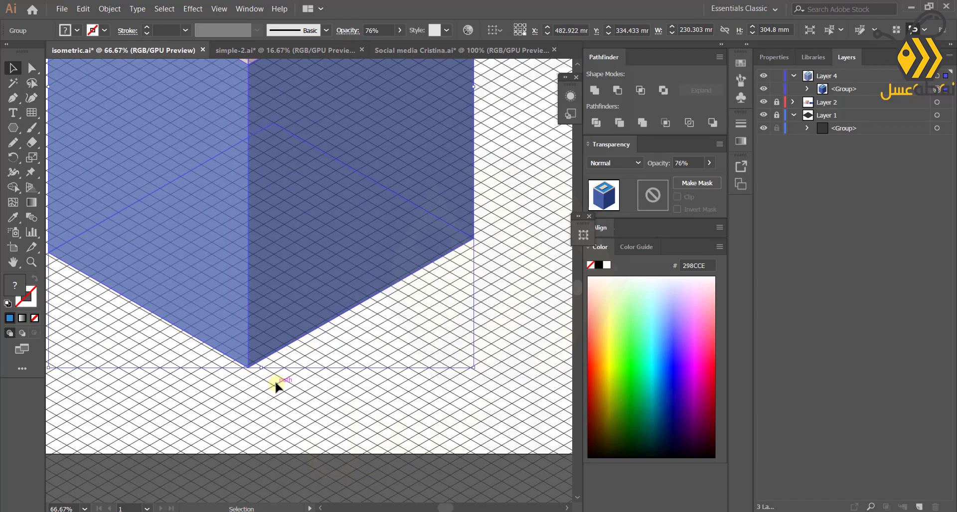
Shrink the box to about 229 mm by 303 mm, nudge it left and down onto the grid lines, and deselect it.
drag(473, 368, 470, 364)
key(Left)
key(Left)
key(Left)
key(Left)
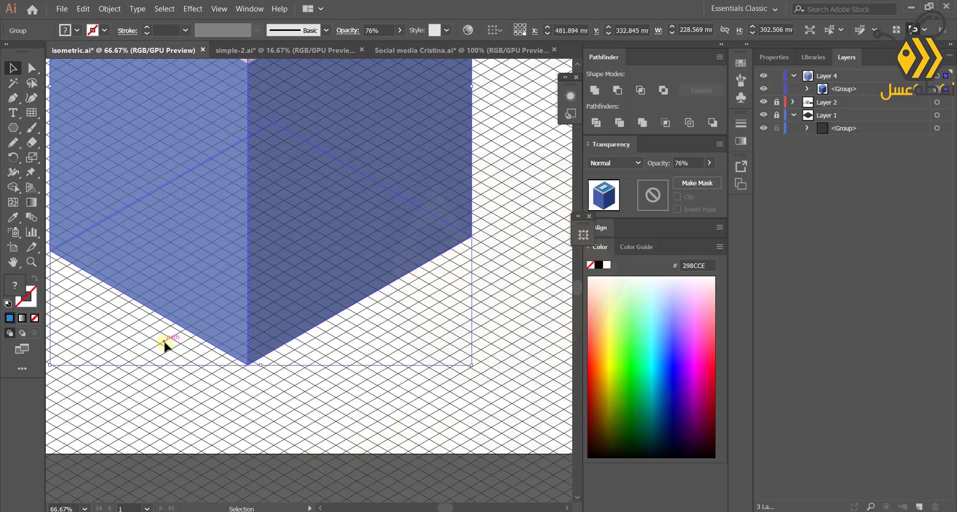
key(Down)
key(Down)
key(Down)
key(Down)
key(Down)
key(Down)
scroll(198, 390, down, 4)
click(199, 392)
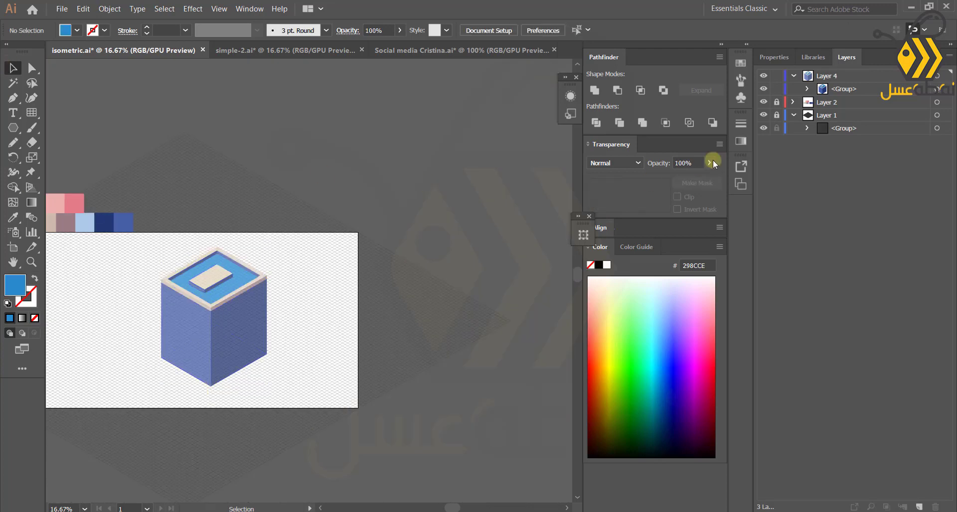
Raise the grouped box's opacity to 89%.
click(935, 89)
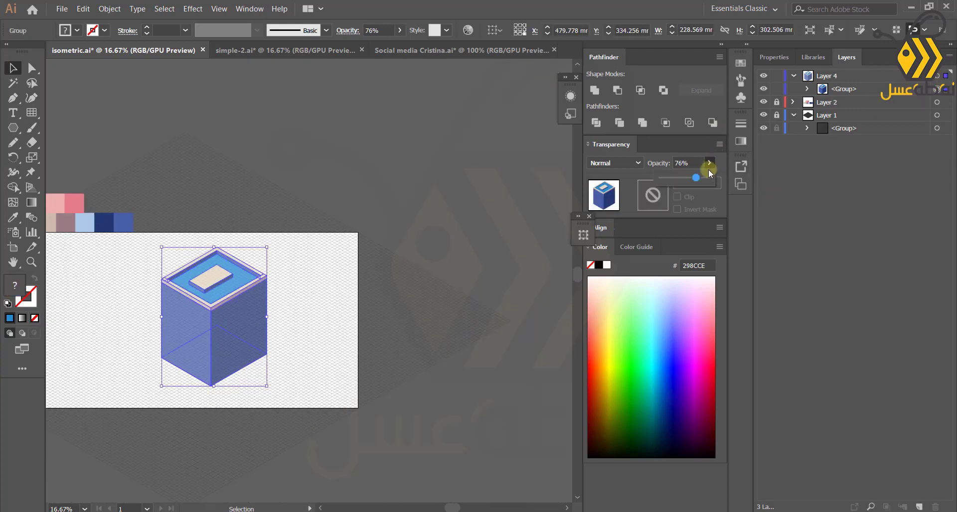
click(209, 368)
scroll(209, 367, up, 3)
click(268, 333)
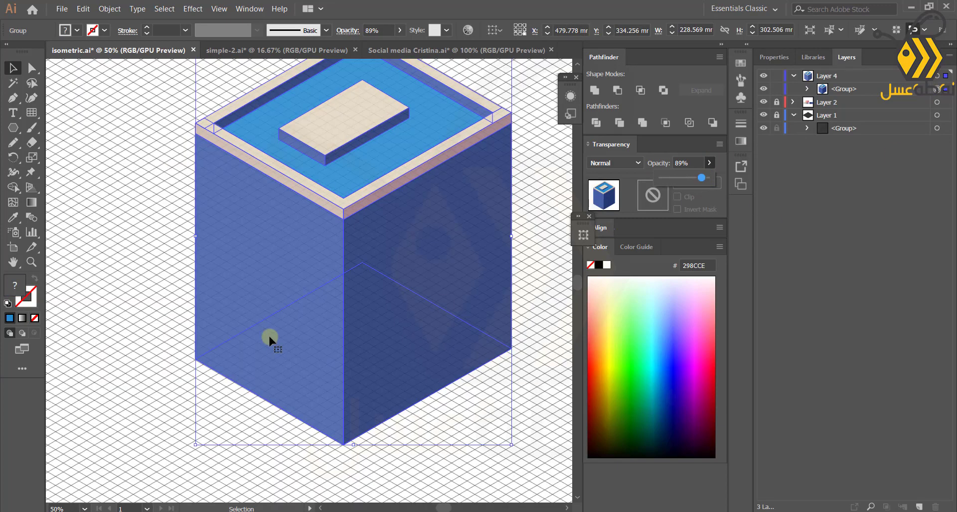
scroll(224, 335, up, 2)
Draw a slanted strip about 34 mm wide and 6 mm thick on the box's left face, filled with the rim's left-side beige.
click(13, 99)
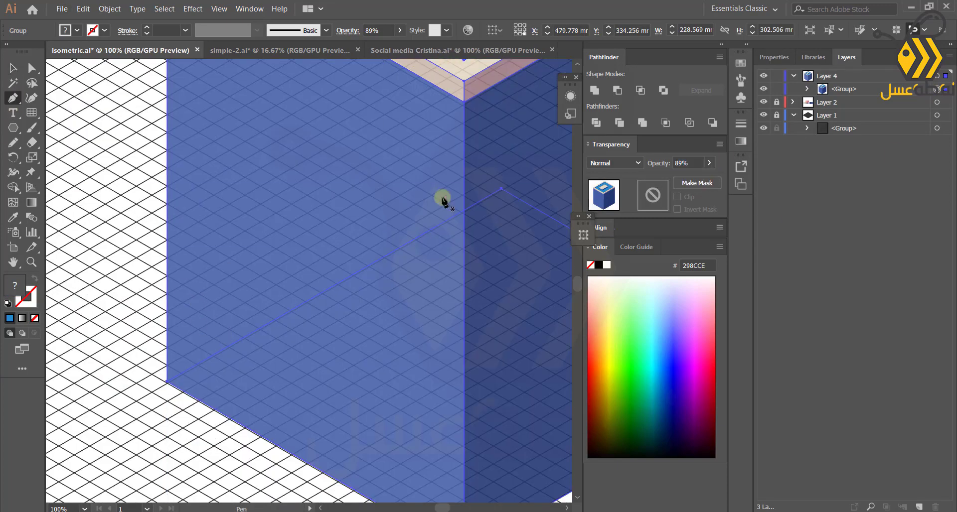
click(431, 178)
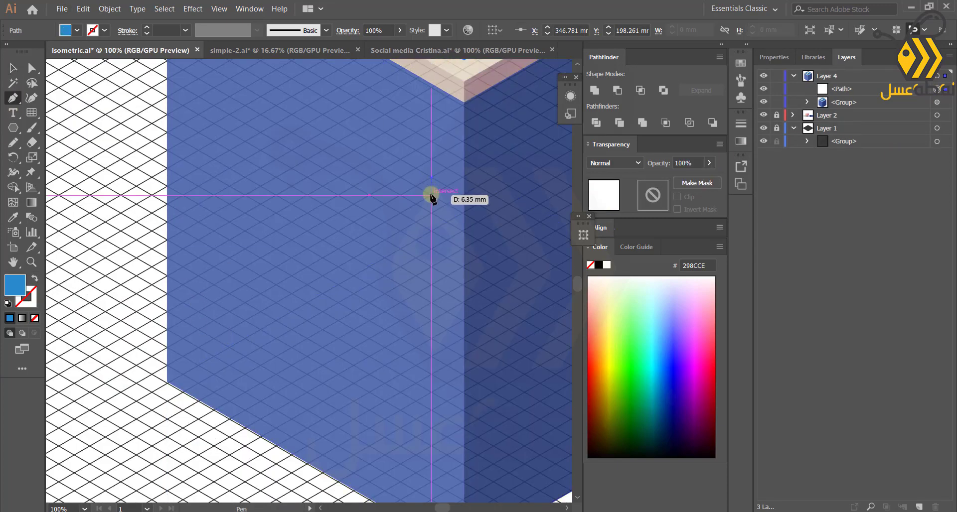
click(431, 196)
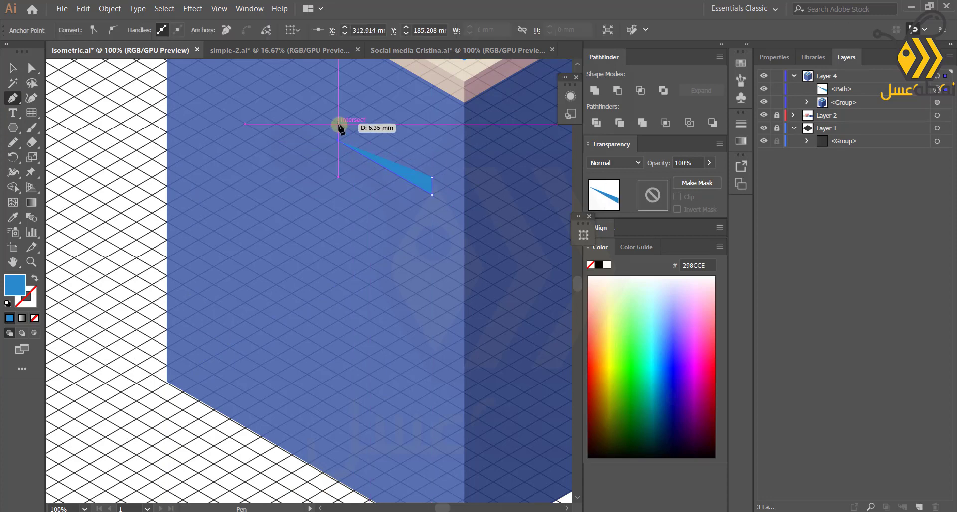
click(13, 217)
click(433, 69)
click(12, 68)
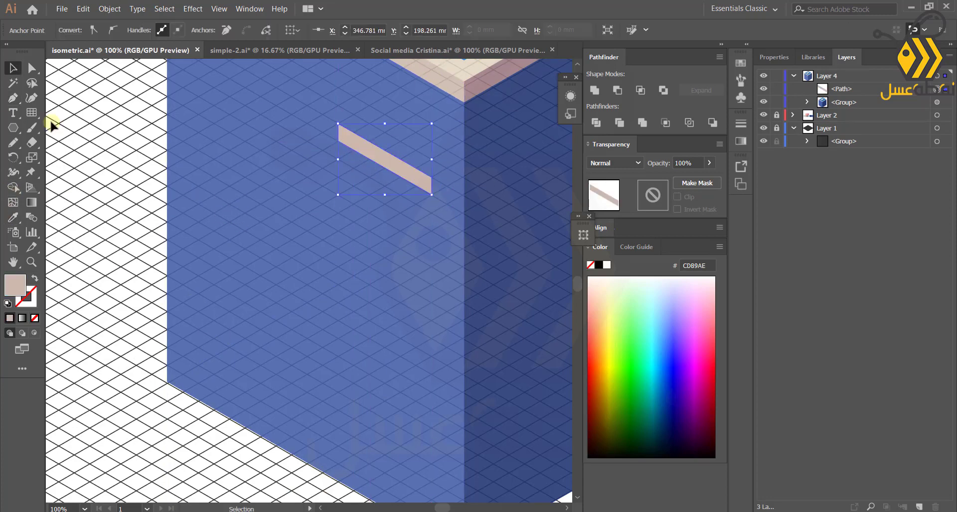
click(75, 130)
Draw the strip's right end face, about 5.6 mm wide by 9.5 mm high, and fill it with the rim's right-side mauve.
scroll(389, 164, up, 1)
click(352, 209)
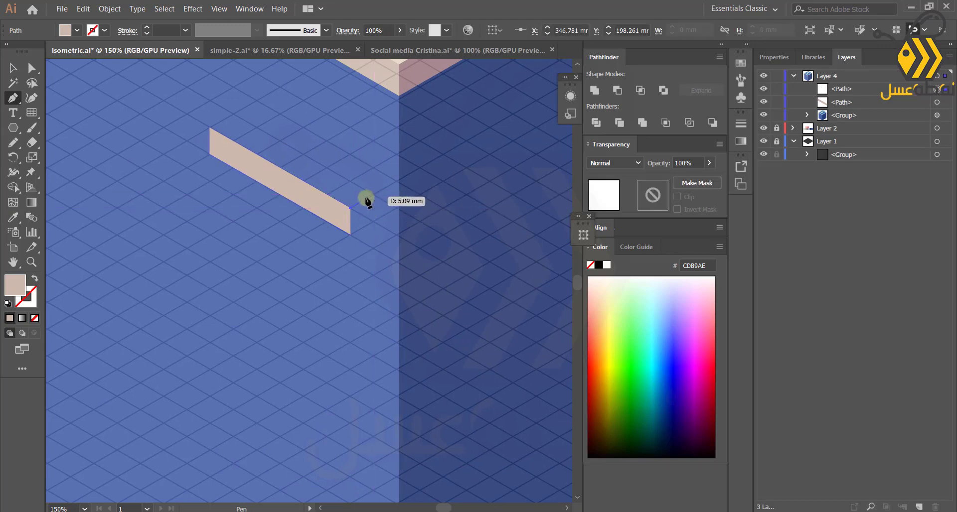
click(374, 195)
click(374, 222)
click(351, 234)
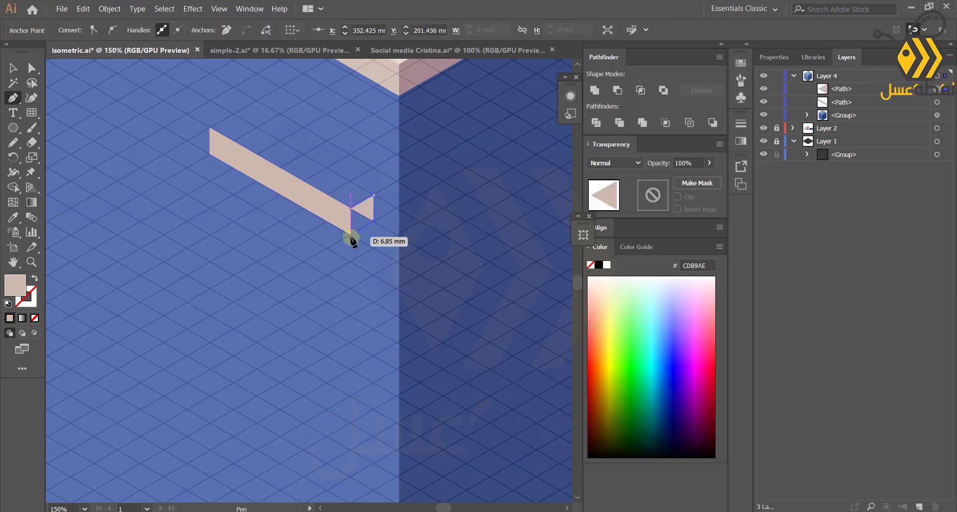
click(13, 69)
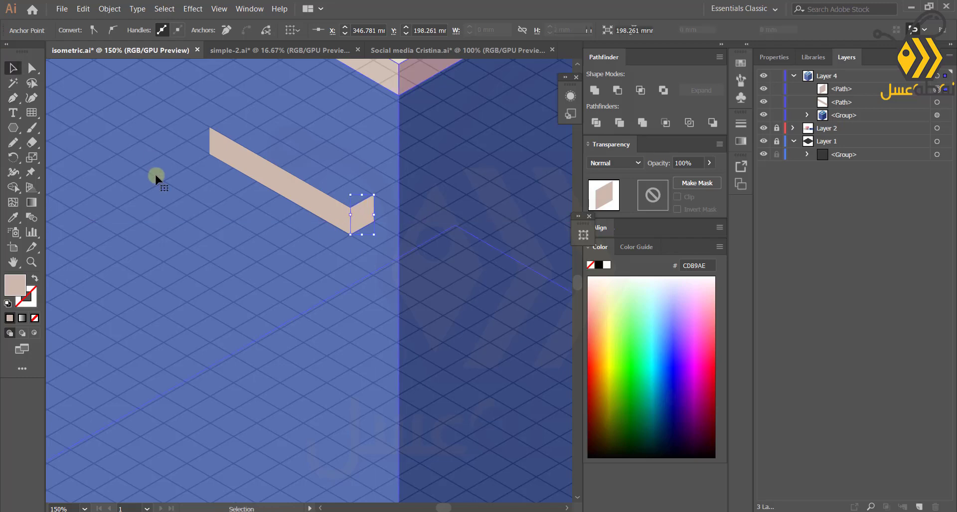
click(13, 218)
click(417, 74)
click(13, 69)
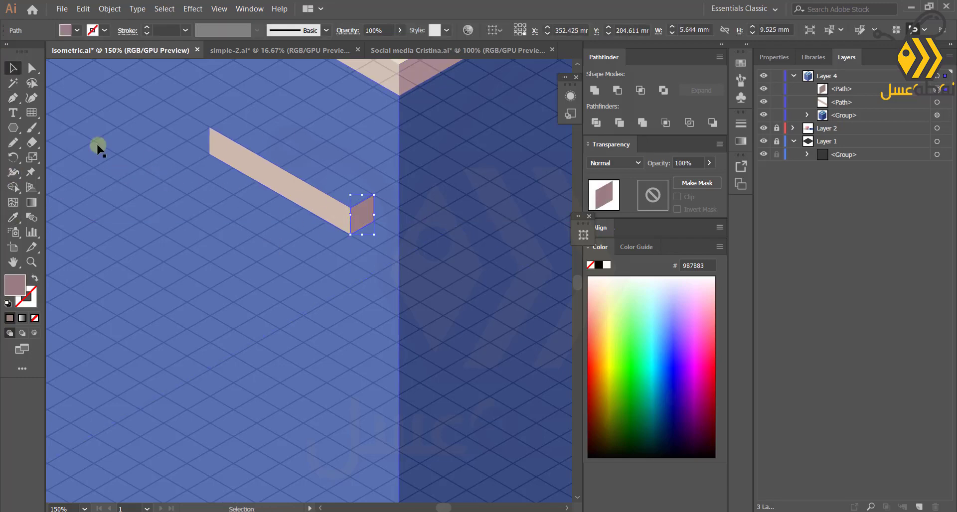
Draw the bar's top face between its front and end faces, fill it with the rim's light top beige and deselect it.
click(369, 210)
click(209, 128)
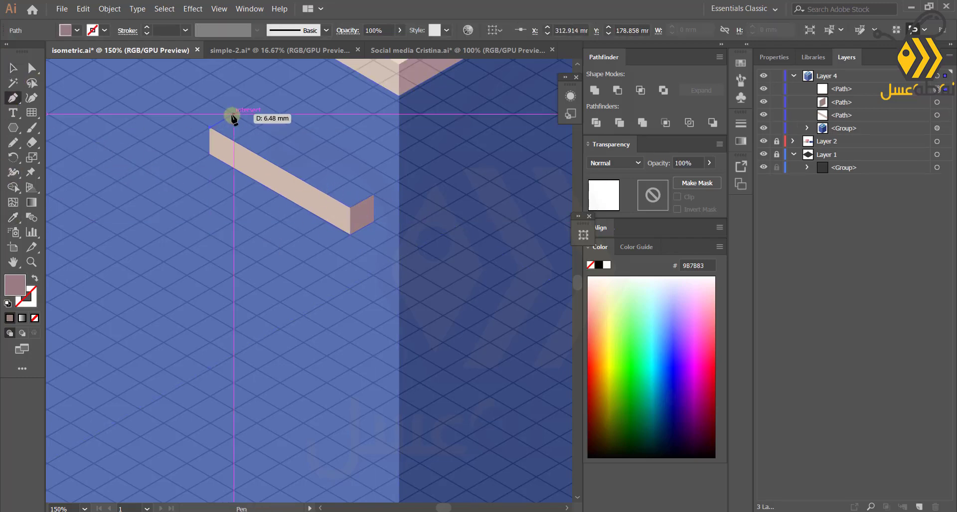
click(233, 115)
click(374, 195)
click(351, 208)
scroll(225, 349, down, 1)
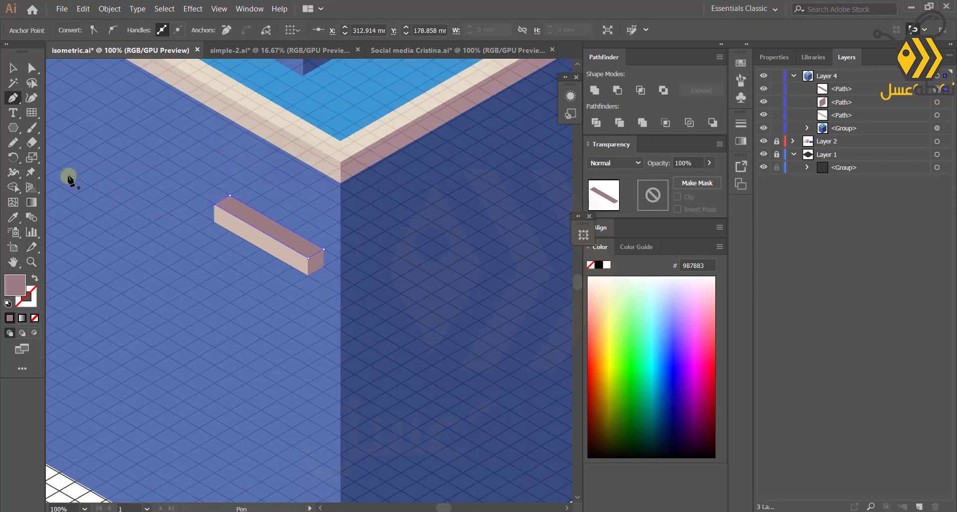
key(i)
click(278, 113)
scroll(230, 268, up, 1)
key(v)
click(169, 252)
scroll(324, 308, up, 1)
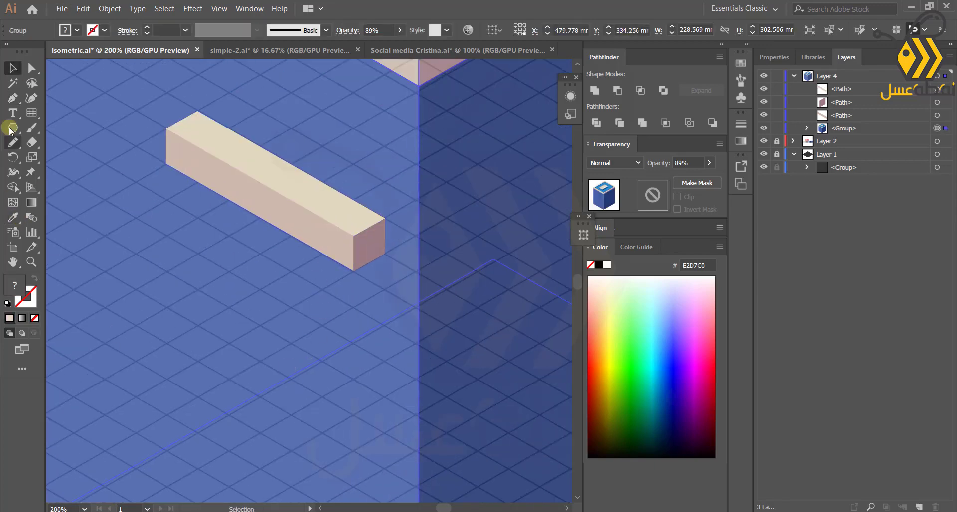
click(322, 253)
scroll(319, 448, down, 1)
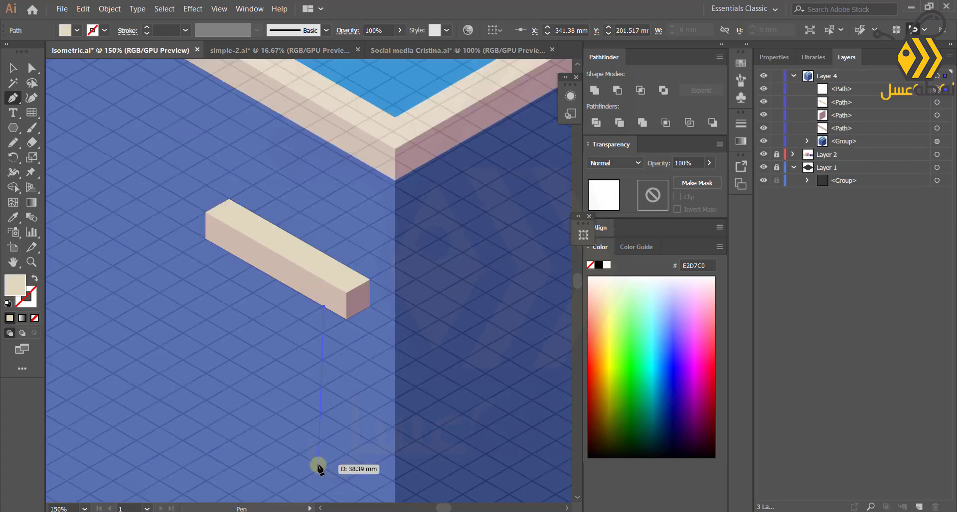
scroll(324, 414, down, 3)
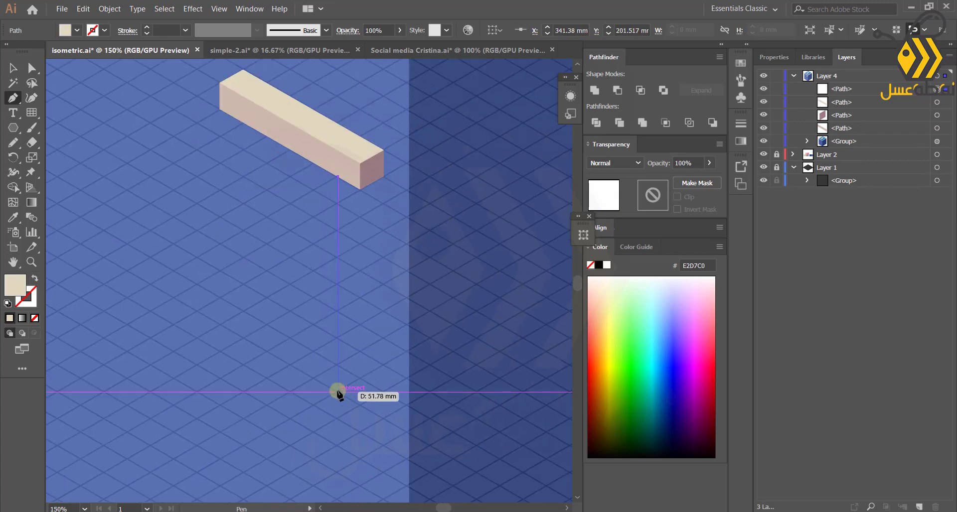
click(338, 392)
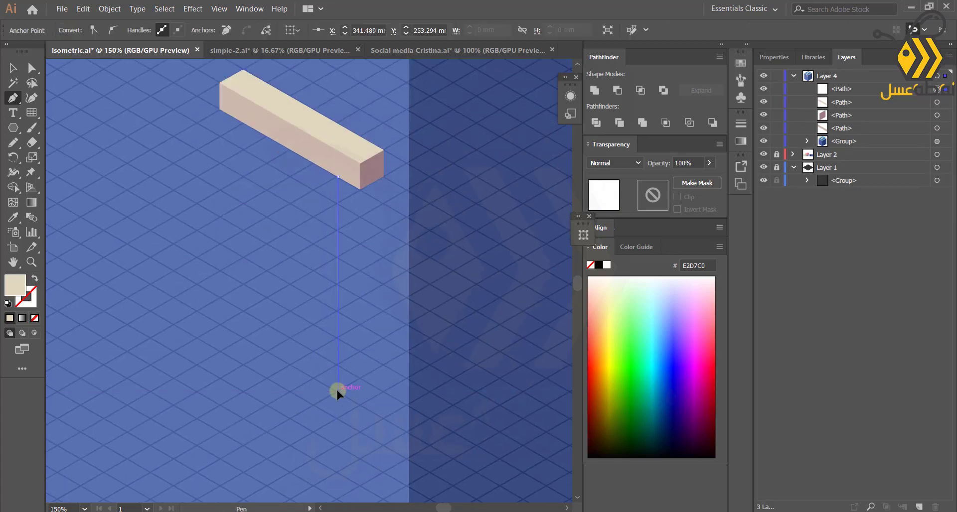
click(244, 338)
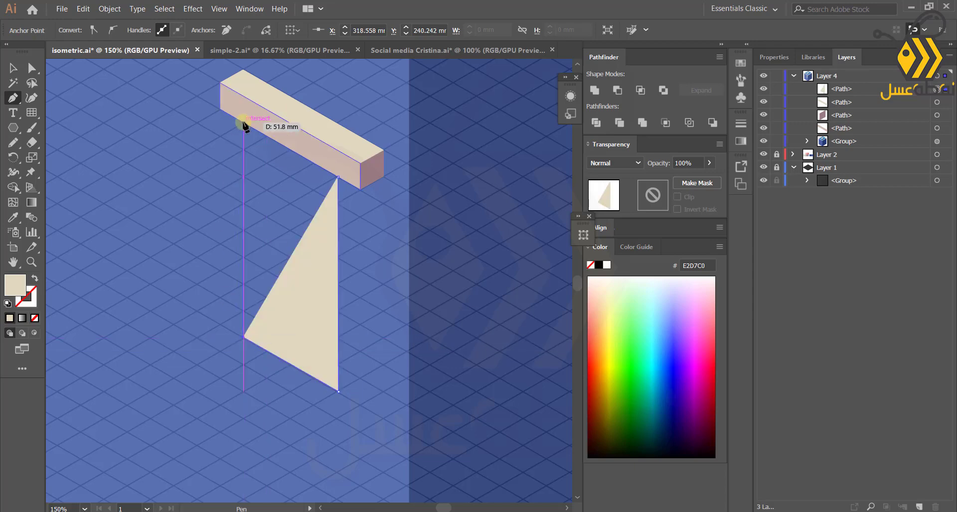
click(244, 122)
click(338, 177)
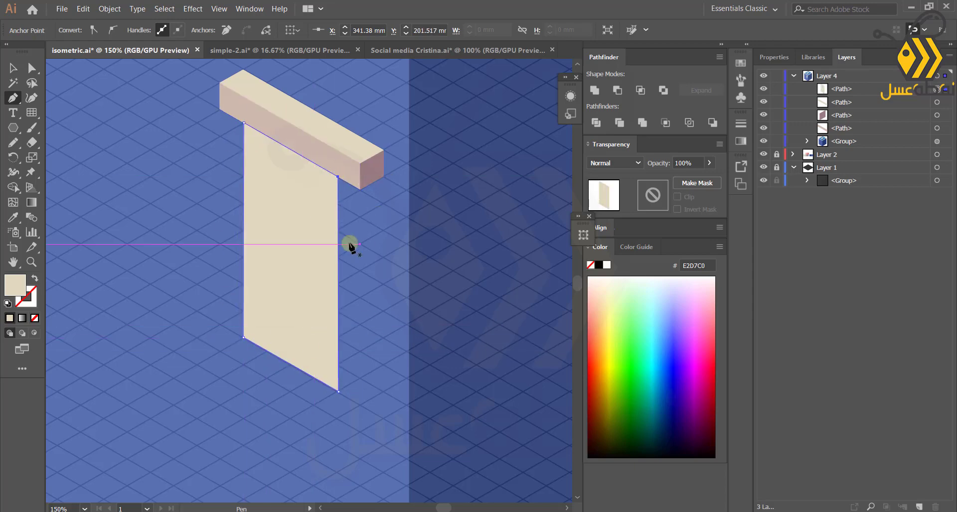
scroll(157, 201, down, 2)
click(13, 217)
click(224, 70)
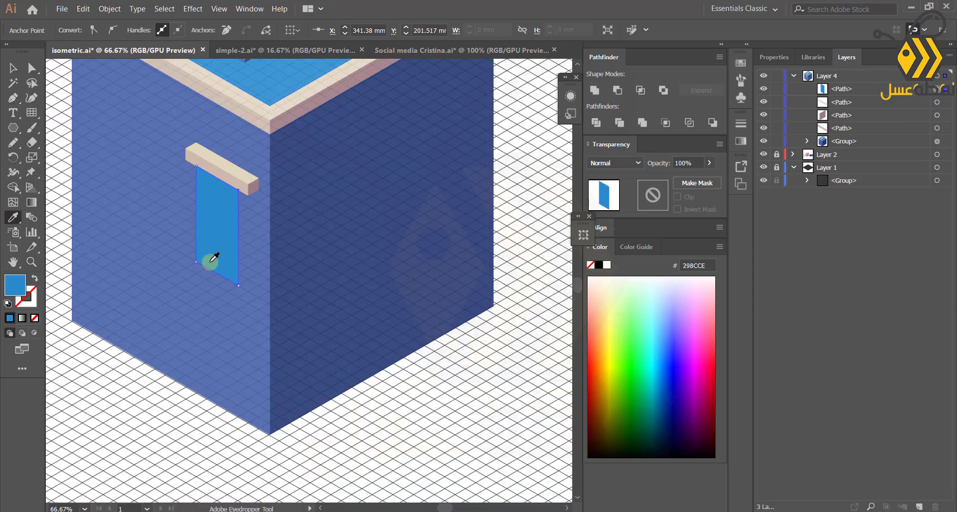
scroll(210, 249, up, 2)
drag(229, 216, 278, 221)
key(Delete)
key(Delete)
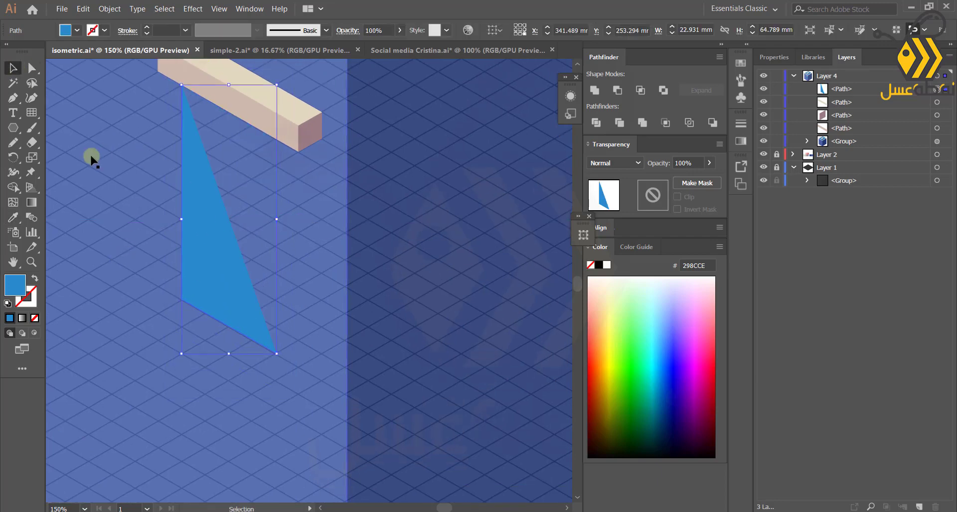
Draw a panel beneath the bar, spanning the full length of its front face, with vertical sides about 52 mm long.
click(14, 98)
click(298, 152)
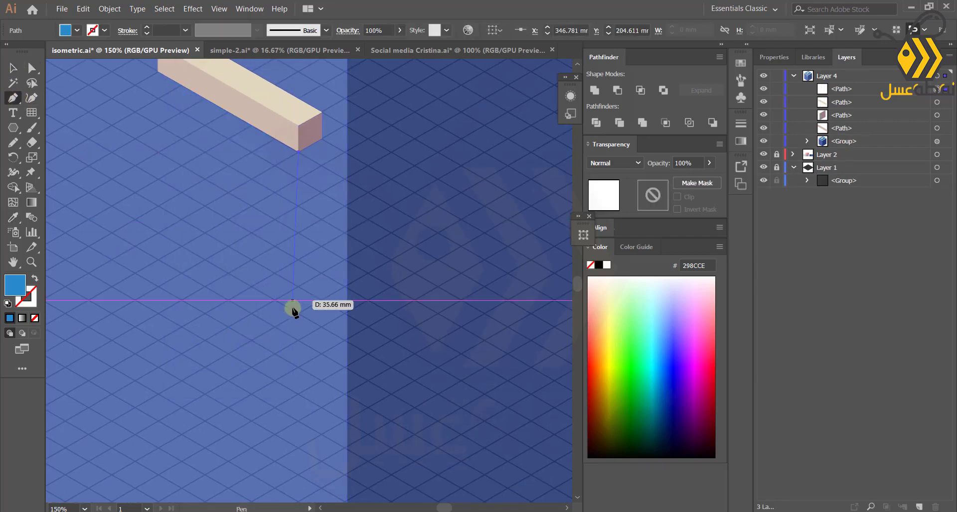
click(298, 367)
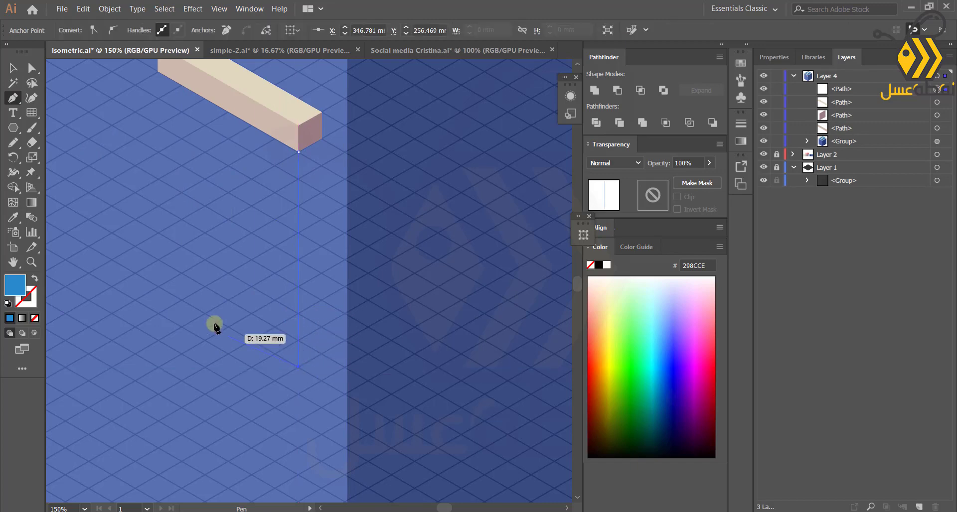
click(158, 286)
click(158, 72)
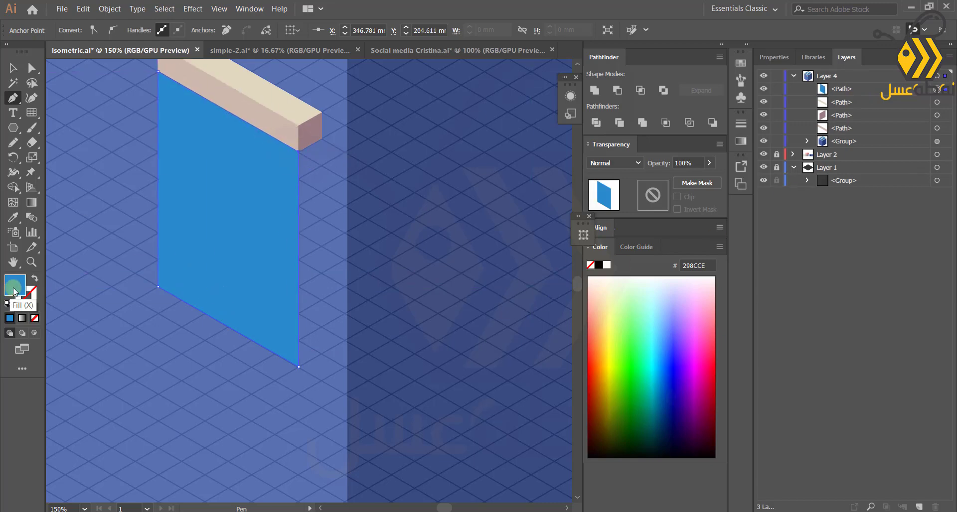
Fill the panel with the lighter sky blue 52B7EF, set its opacity to 75% and deselect it.
double_click(14, 288)
text(5287EF)
key(Return)
drag(713, 164, 701, 178)
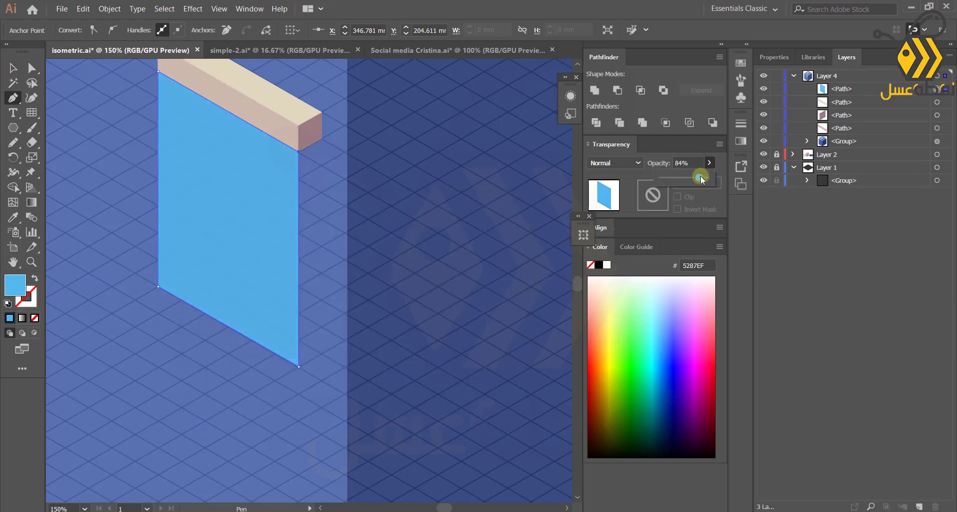
click(13, 68)
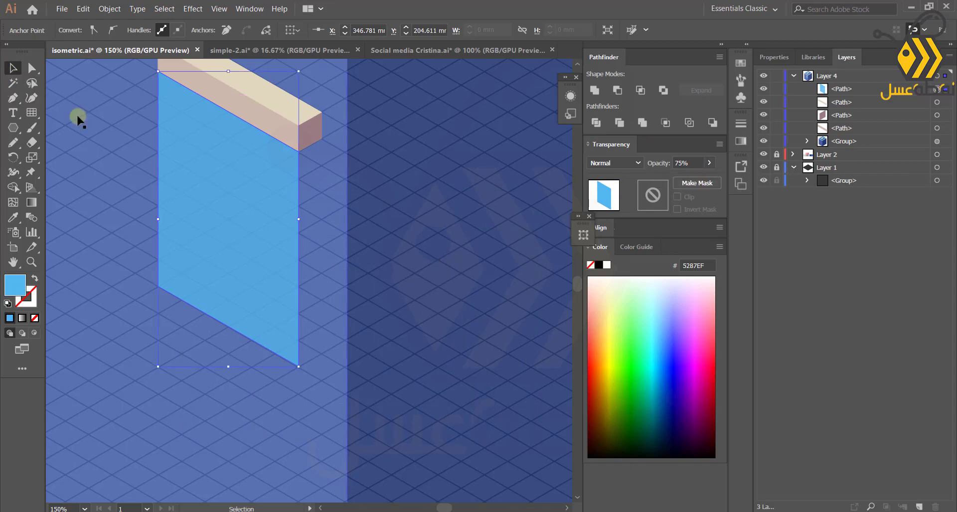
click(76, 116)
Draw a strip about 2.8 mm wide along the panel's left edge and move its upper right corner up over the bar.
click(13, 99)
scroll(164, 87, up, 2)
drag(164, 85, 173, 151)
click(162, 124)
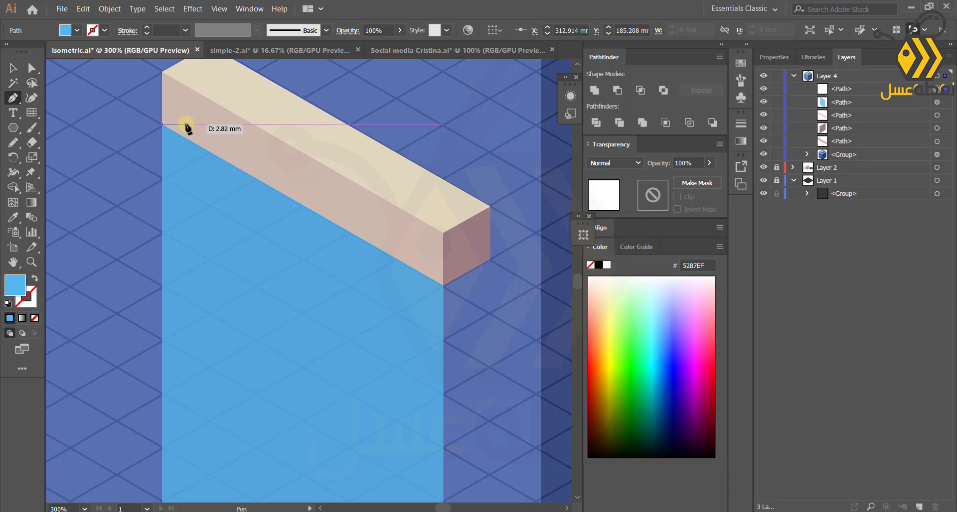
scroll(185, 129, down, 5)
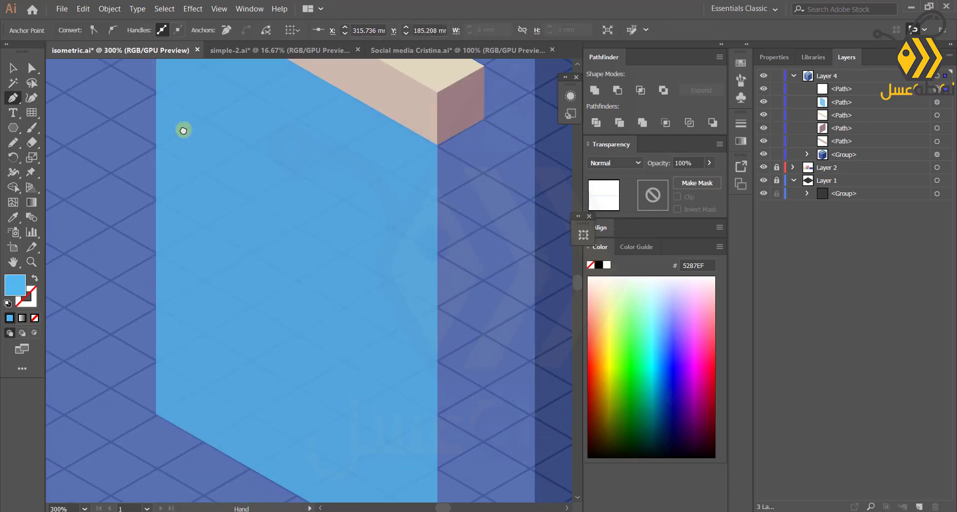
click(180, 397)
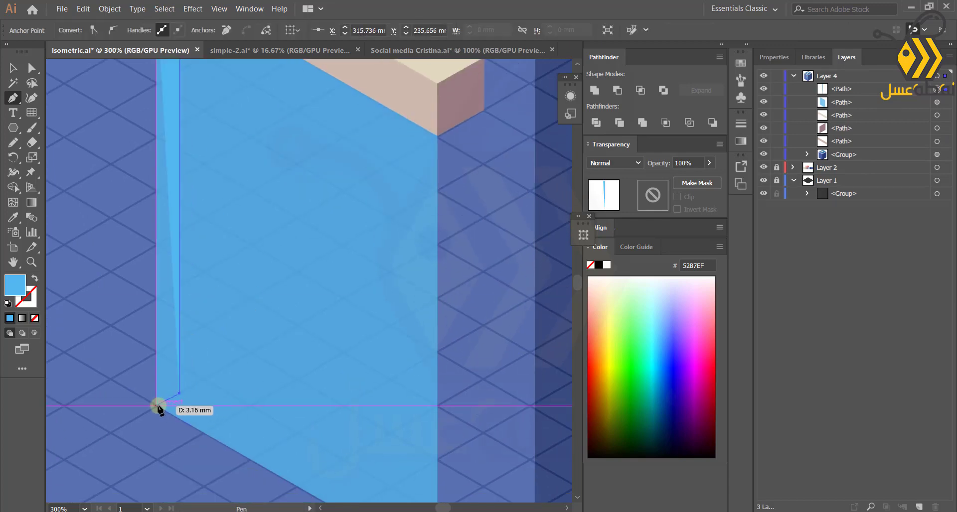
click(156, 401)
scroll(161, 339, up, 5)
key(a)
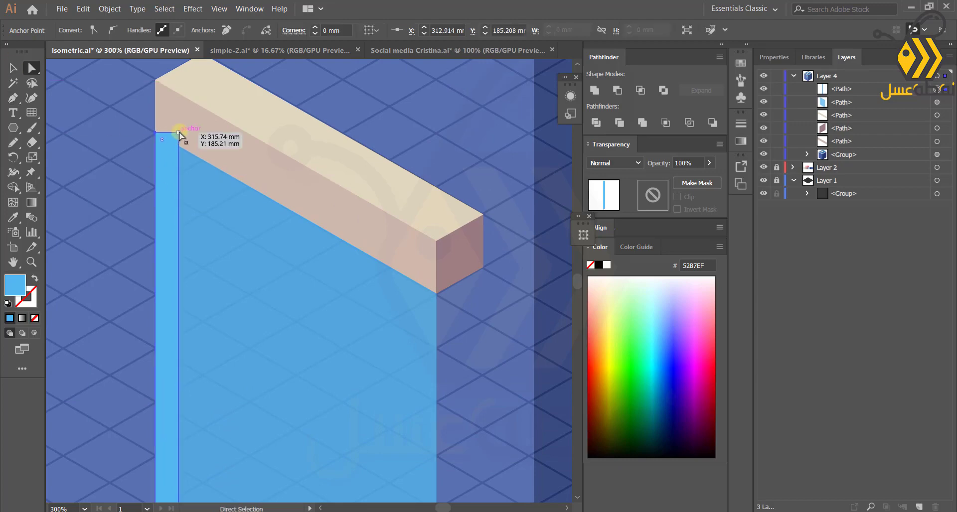
drag(179, 132, 172, 124)
Group the bar's three faces with the narrow strip and move the strip behind the faces inside the group.
drag(854, 113, 937, 116)
shift+click(937, 116)
shift+click(937, 128)
shift+click(937, 141)
key(ctrl+g)
click(807, 89)
drag(843, 102, 841, 133)
click(806, 89)
click(13, 69)
click(32, 69)
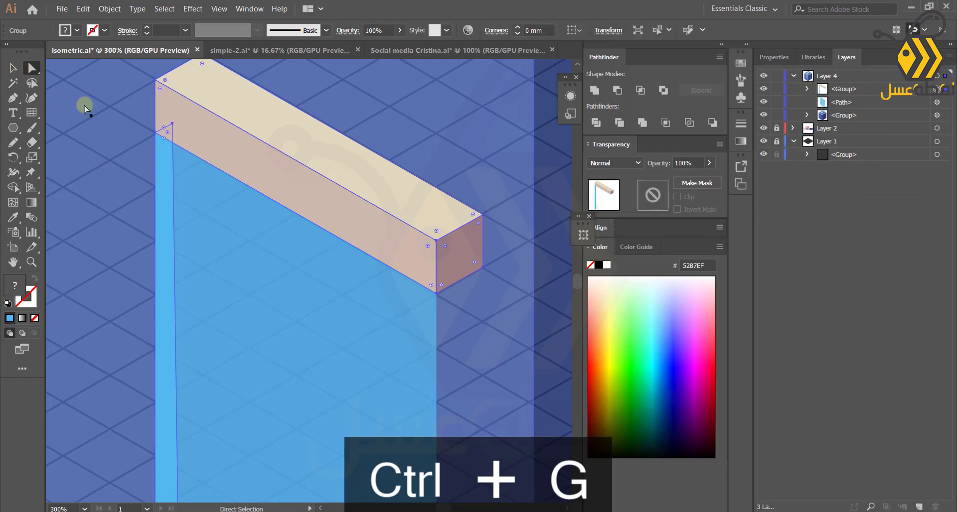
Move the narrow strip's upper right corner slightly outward so that the strip's right edge runs vertically.
click(102, 199)
scroll(104, 225, down, 2)
click(145, 209)
scroll(127, 192, up, 1)
scroll(117, 185, down, 1)
drag(145, 94, 149, 95)
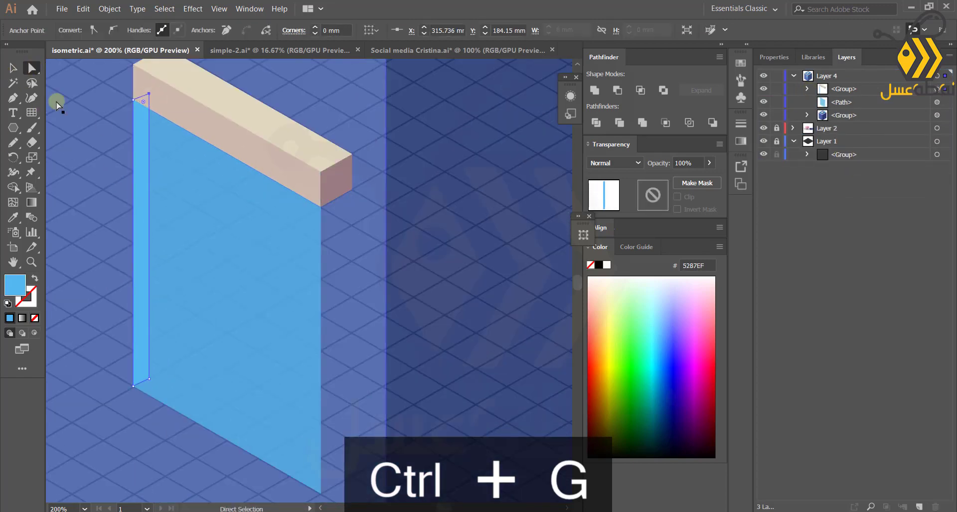
click(13, 69)
click(14, 217)
click(335, 232)
key(ctrl+z)
Move the narrow strip out of the bar's group and place it directly below that group in the layer order.
click(13, 68)
click(65, 120)
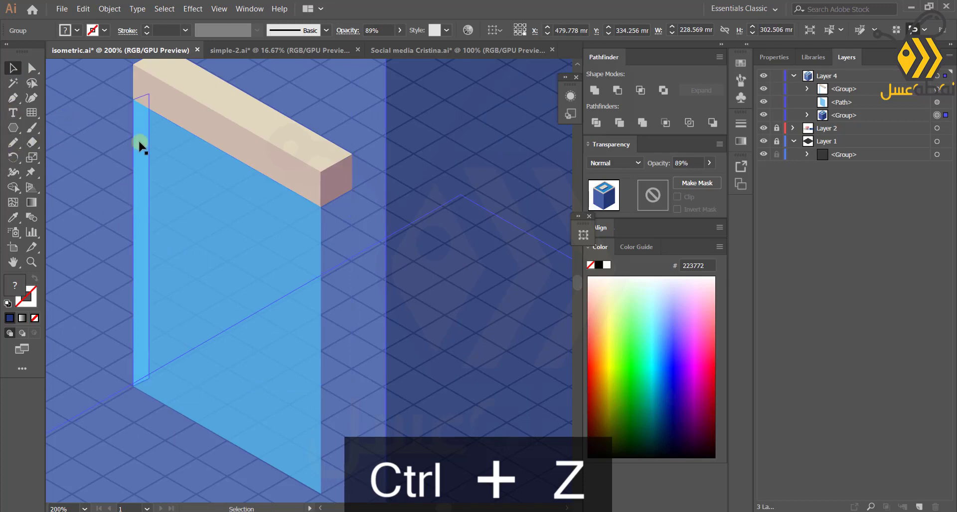
click(140, 143)
click(807, 89)
drag(842, 142, 834, 96)
click(807, 89)
Fill only the narrow strip with the dark blue 223772 sampled from the box's right face and deselect it.
click(13, 217)
click(173, 149)
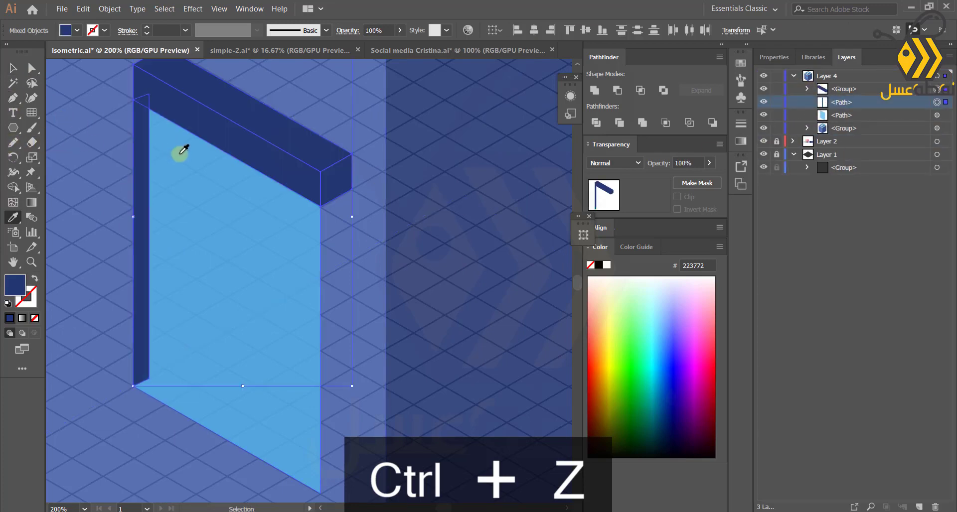
key(ctrl+z)
click(937, 102)
click(450, 227)
click(13, 68)
click(82, 136)
Draw a dark blue strip along the panel's bottom edge, starting at the lower end of the left strip.
scroll(139, 412, up, 2)
scroll(63, 179, down, 1)
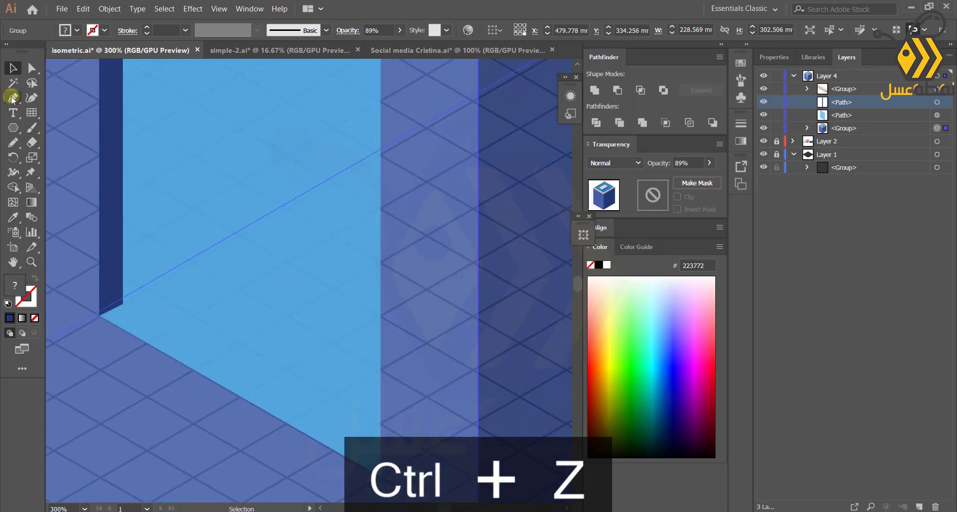
click(123, 305)
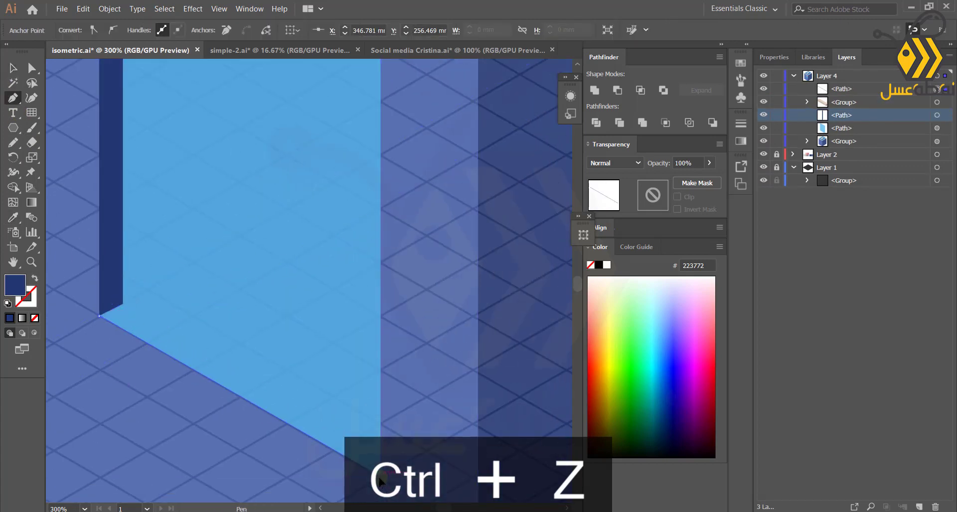
click(380, 477)
click(401, 467)
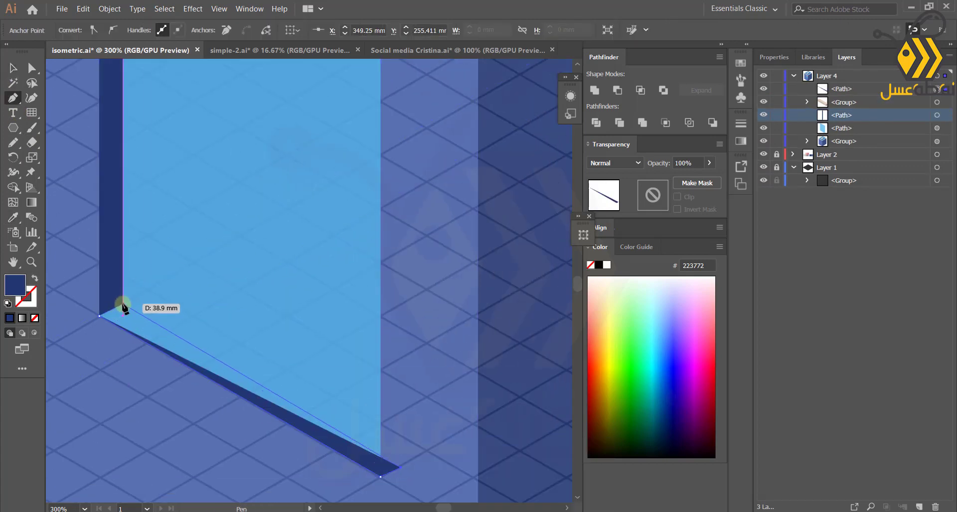
click(123, 305)
Move the bottom strip's upper right corner in to the panel's right edge, giving the strip a vertical end.
key(a)
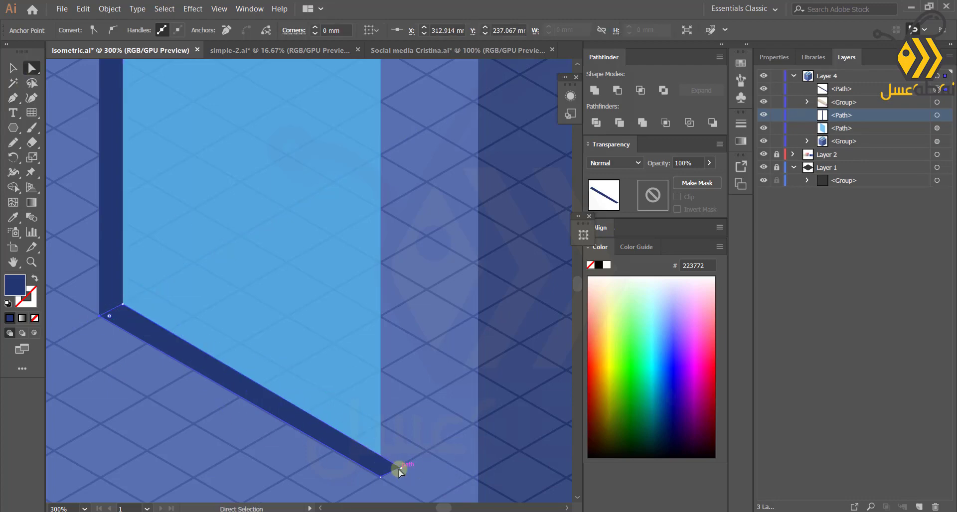
drag(402, 468, 401, 462)
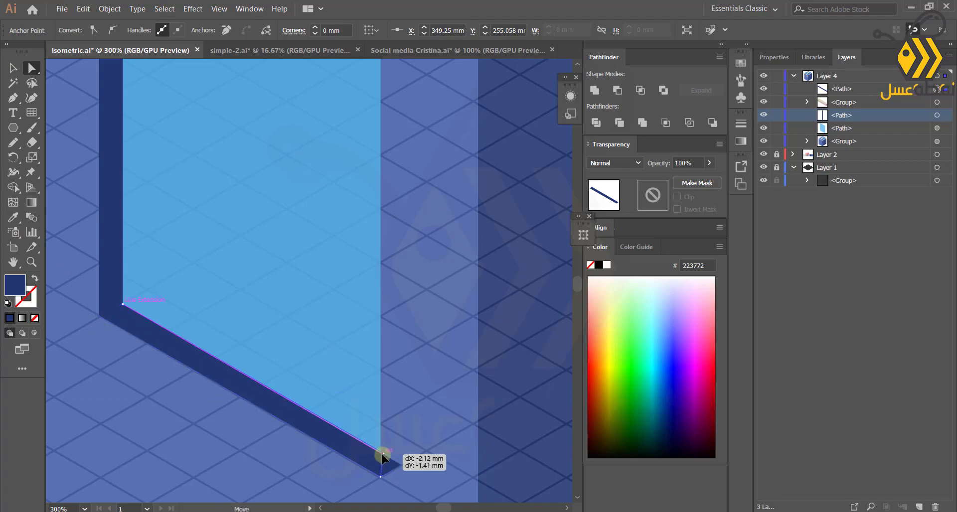
scroll(98, 242, down, 4)
scroll(248, 292, up, 2)
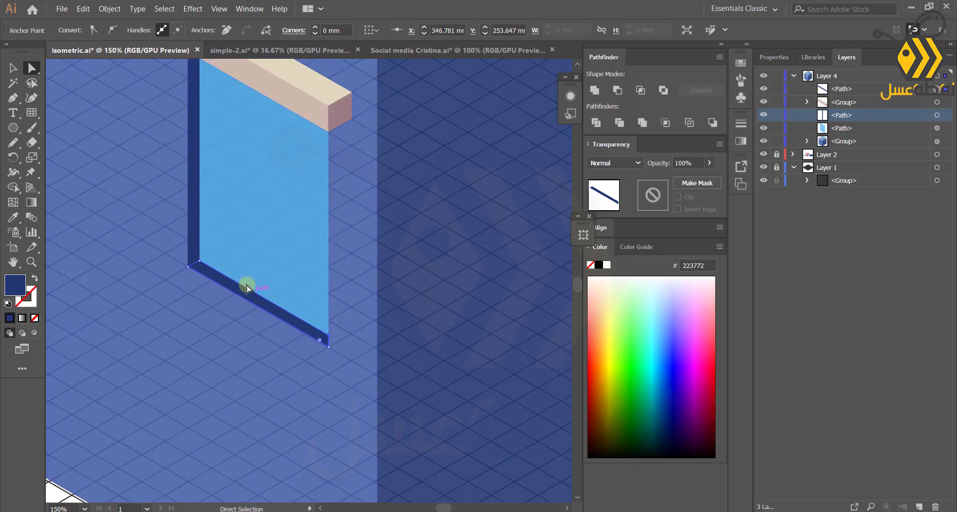
scroll(245, 284, up, 2)
scroll(133, 228, down, 2)
scroll(130, 229, up, 3)
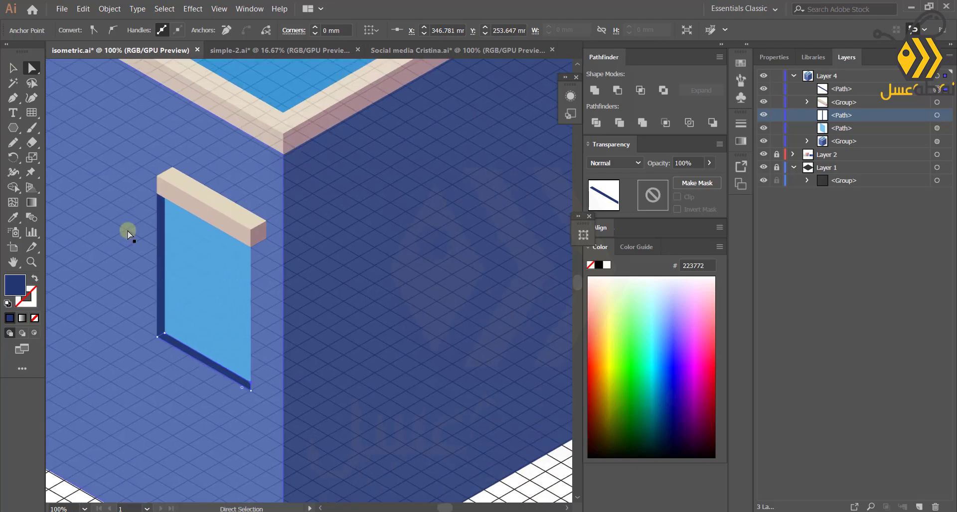
Draw a vertical strip about 2.9 mm wide inside the left dark strip, from the bar down to the bottom strip.
scroll(112, 233, down, 1)
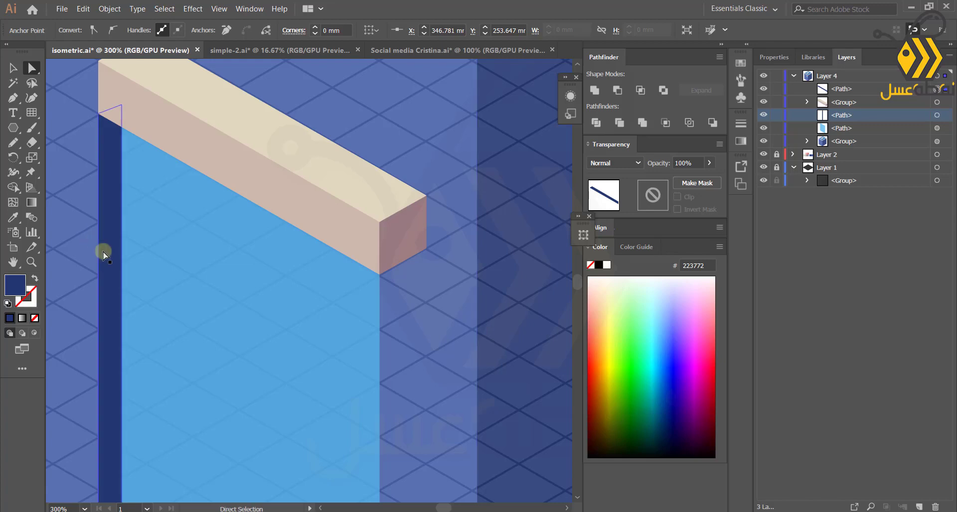
click(14, 98)
click(122, 131)
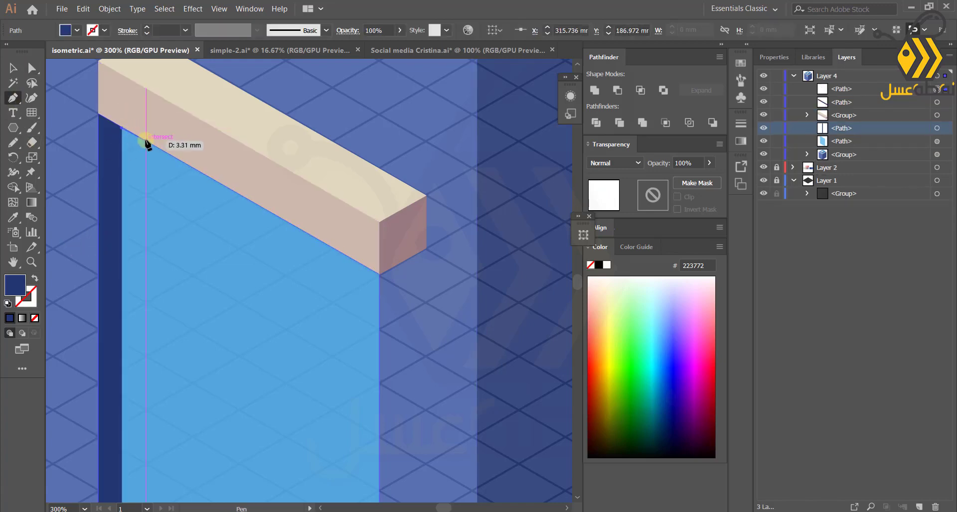
drag(156, 399, 146, 296)
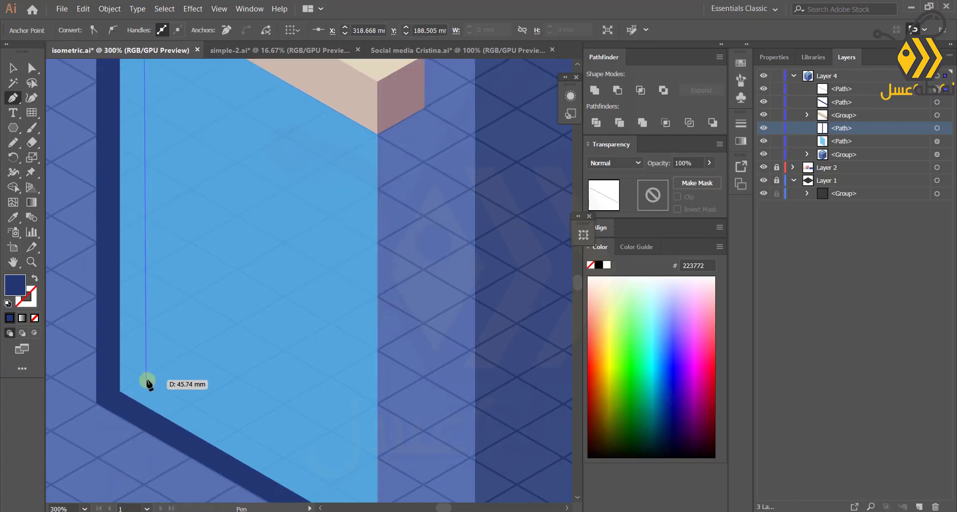
key(ctrl+z)
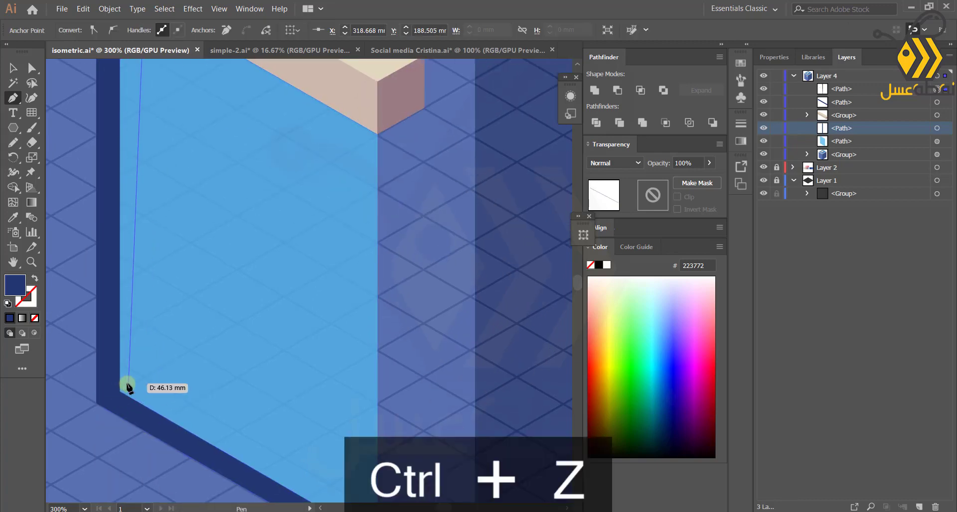
scroll(128, 387, up, 1)
scroll(129, 392, up, 2)
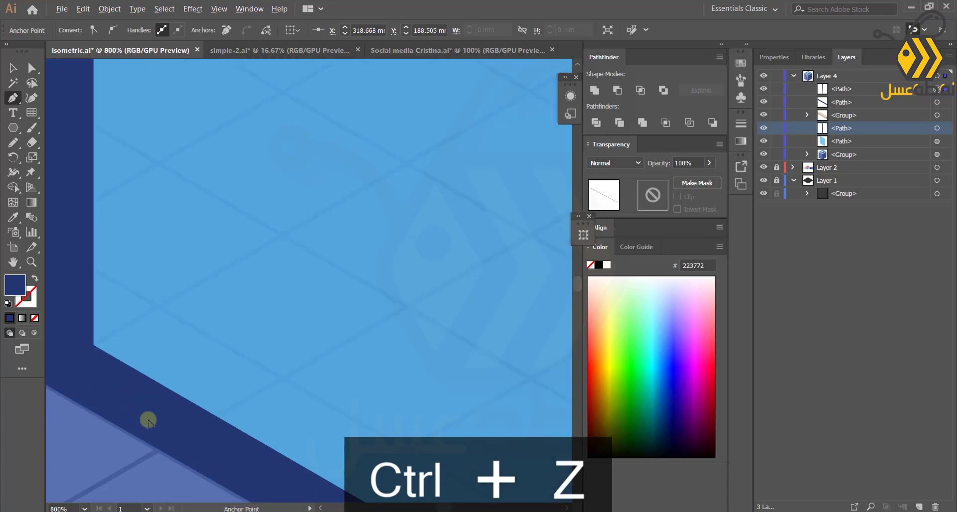
click(116, 364)
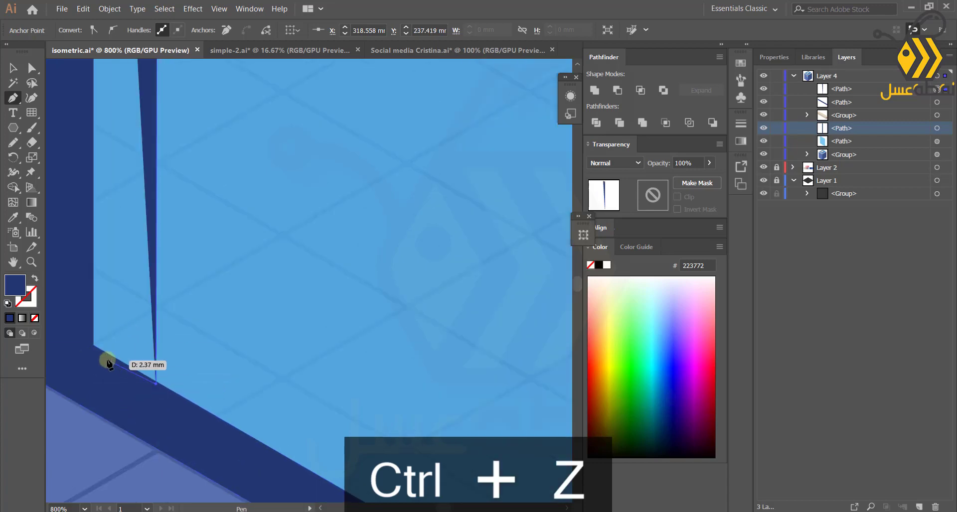
drag(91, 346, 107, 264)
Fill the new vertical strip with the beige CDB9AE sampled from the bar's front face.
scroll(107, 264, down, 4)
key(i)
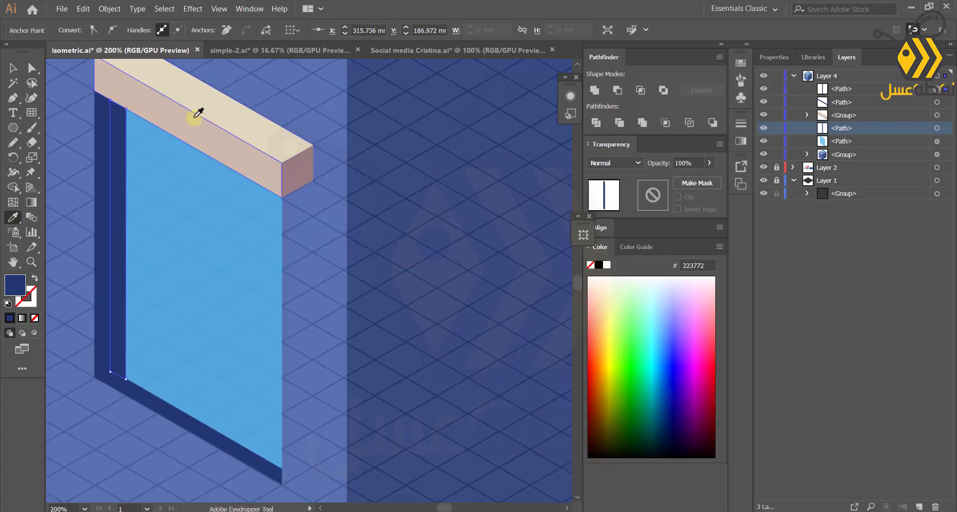
click(192, 113)
key(v)
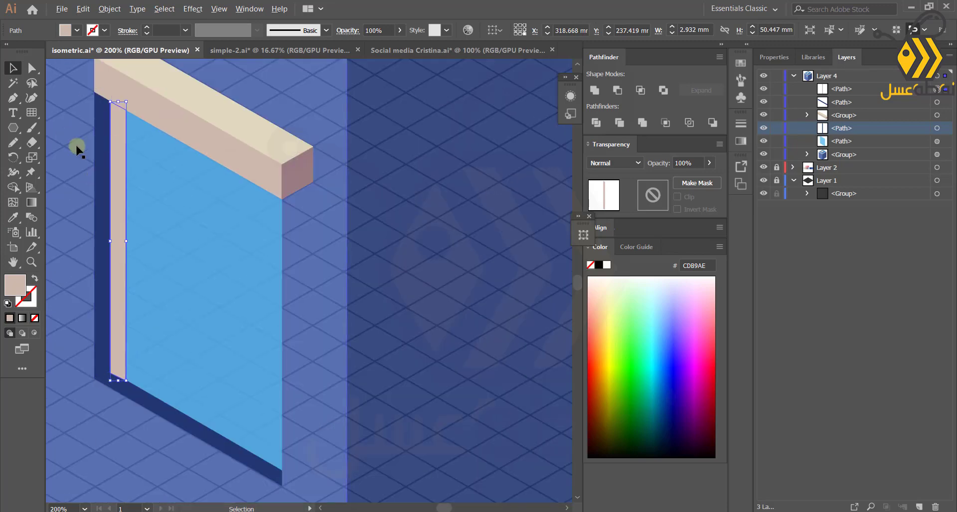
Move the beige strip's upper left corner up to the bar's lower edge to close the gap.
key(a)
scroll(78, 149, up, 1)
click(145, 128)
scroll(145, 128, up, 4)
click(115, 124)
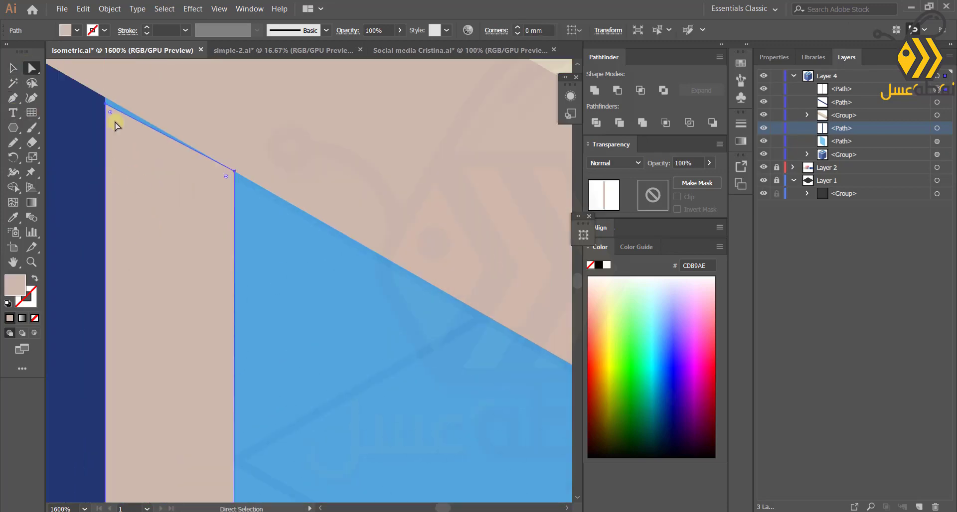
drag(104, 102, 105, 97)
scroll(107, 98, up, 4)
drag(320, 157, 320, 133)
click(219, 9)
click(236, 432)
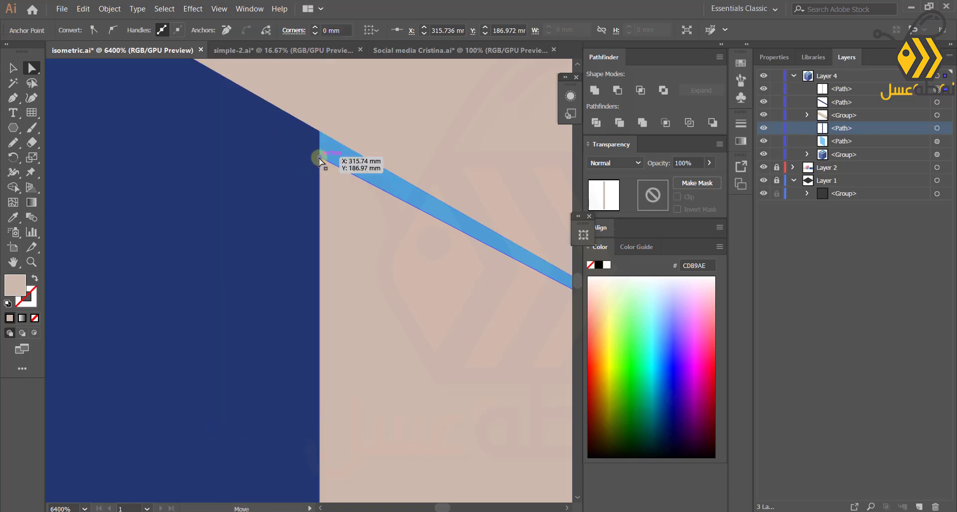
scroll(335, 273, down, 8)
drag(236, 199, 235, 249)
scroll(229, 199, up, 4)
drag(205, 75, 214, 233)
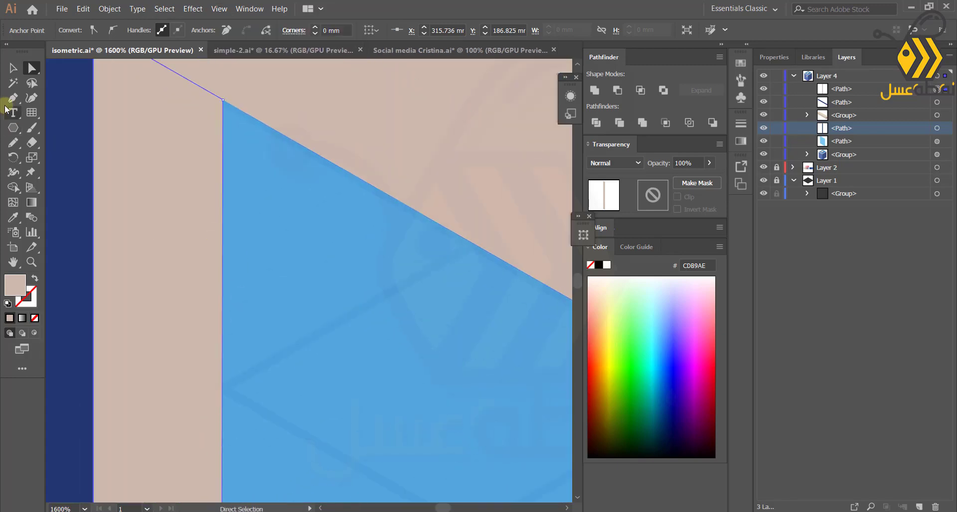
Draw a sky blue strip about 0.7 mm wide along the beige strip's right edge, from the bar to the bottom strip.
click(13, 68)
click(259, 164)
click(13, 98)
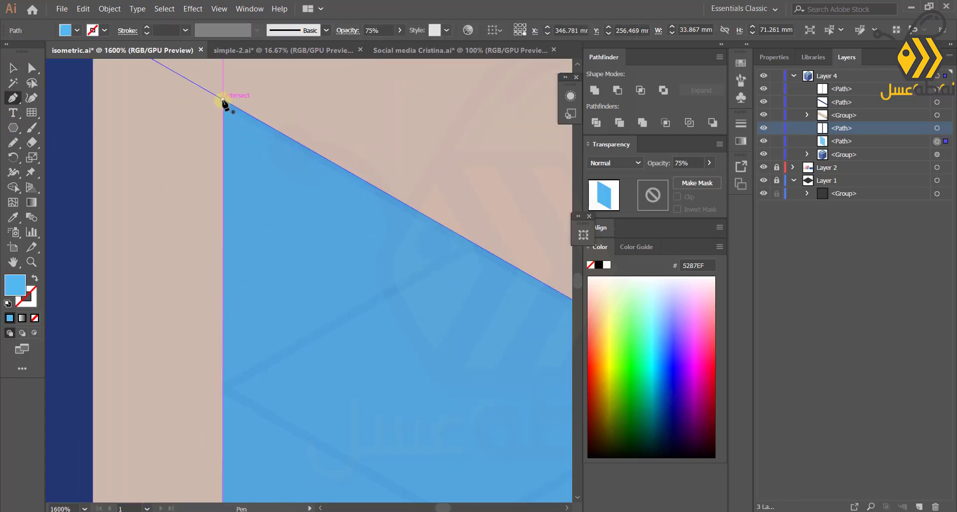
click(222, 100)
scroll(288, 261, down, 5)
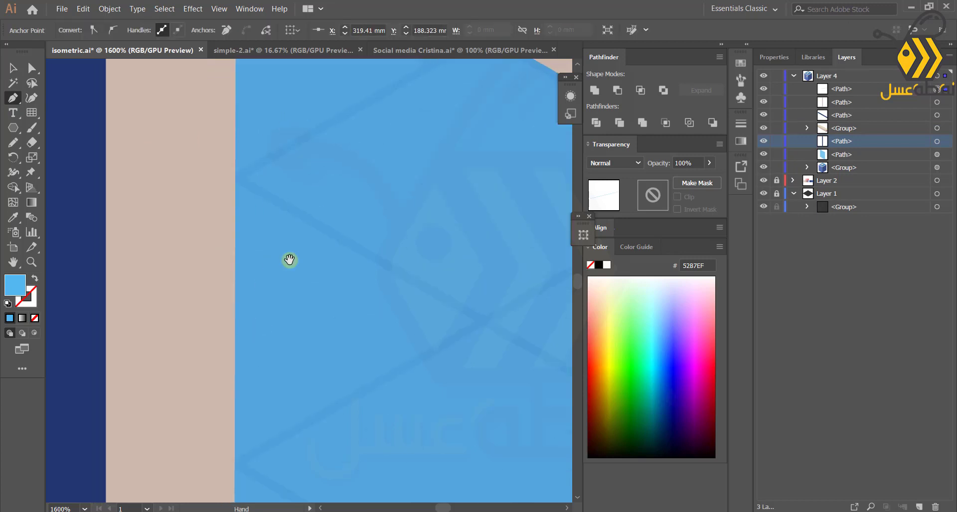
scroll(282, 363, down, 1)
scroll(235, 338, left, 3)
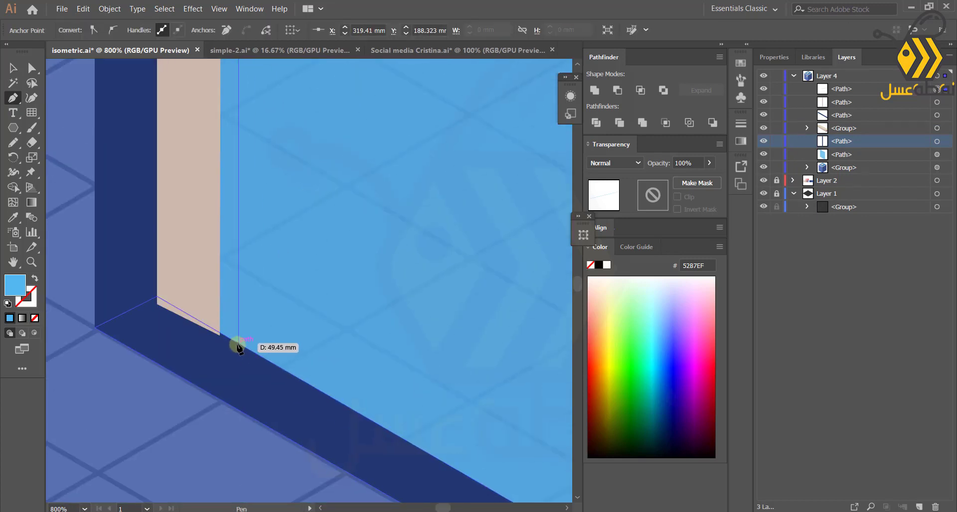
click(238, 343)
key(ctrl+z)
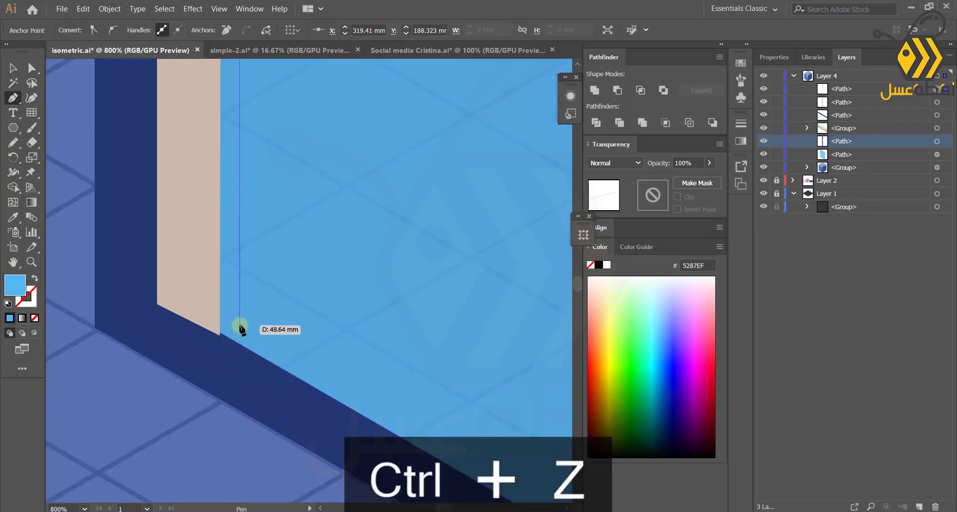
click(221, 341)
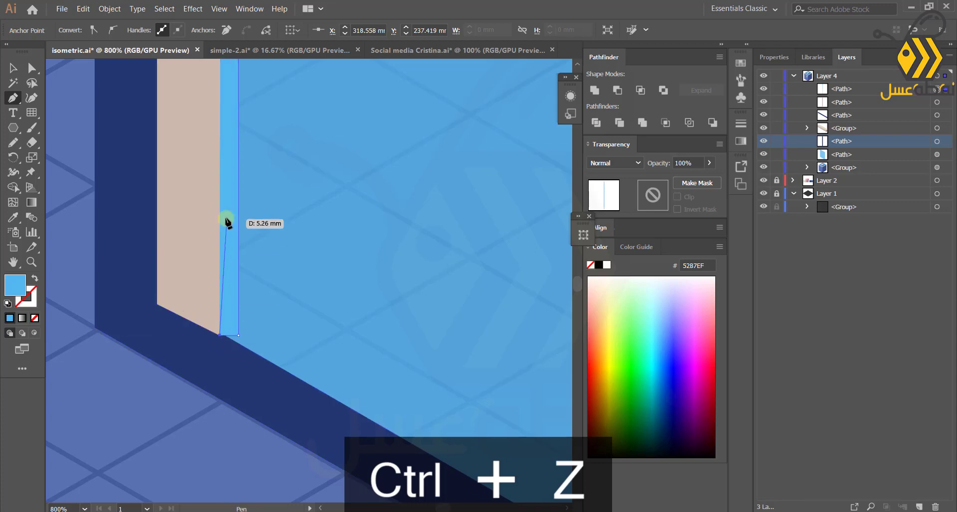
scroll(235, 154, down, 2)
scroll(154, 363, up, 2)
key(a)
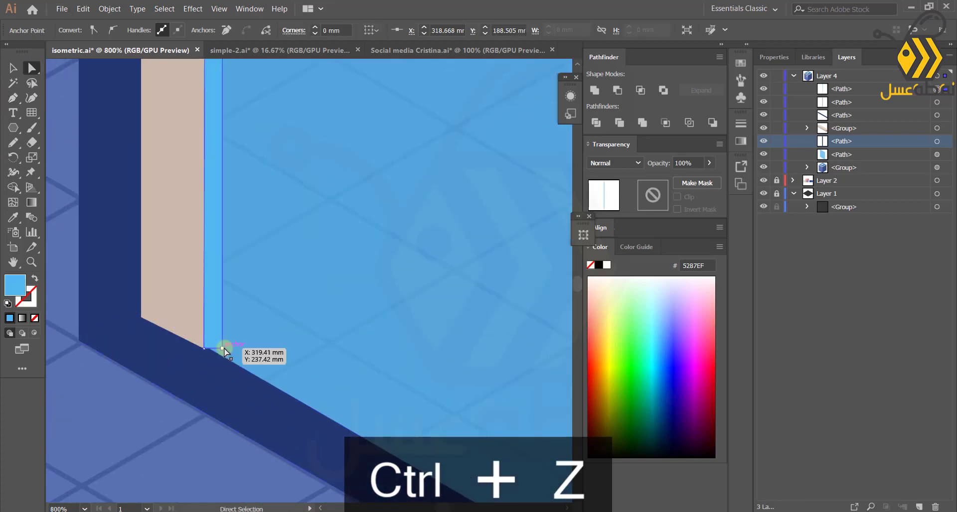
scroll(220, 337, down, 4)
Group the beige strip with the thin strip beside it and move the group directly above the panel in the layer order.
key(v)
click(216, 130)
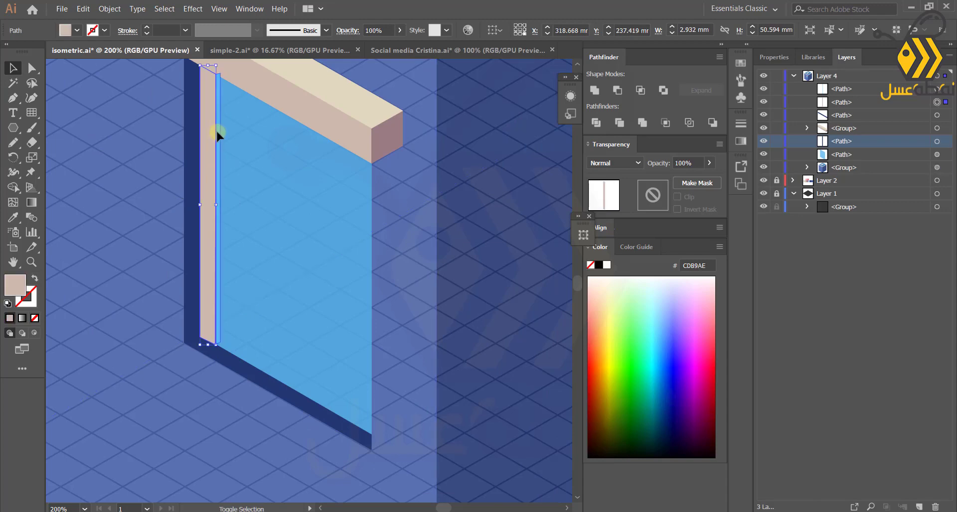
shift+click(217, 128)
key(ctrl+g)
drag(880, 95, 864, 137)
click(170, 189)
Fill the thin strip inside the group with the mauve 9B7883 sampled from the bar's end face and deselect it.
scroll(188, 129, up, 2)
click(249, 170)
click(167, 175)
key(a)
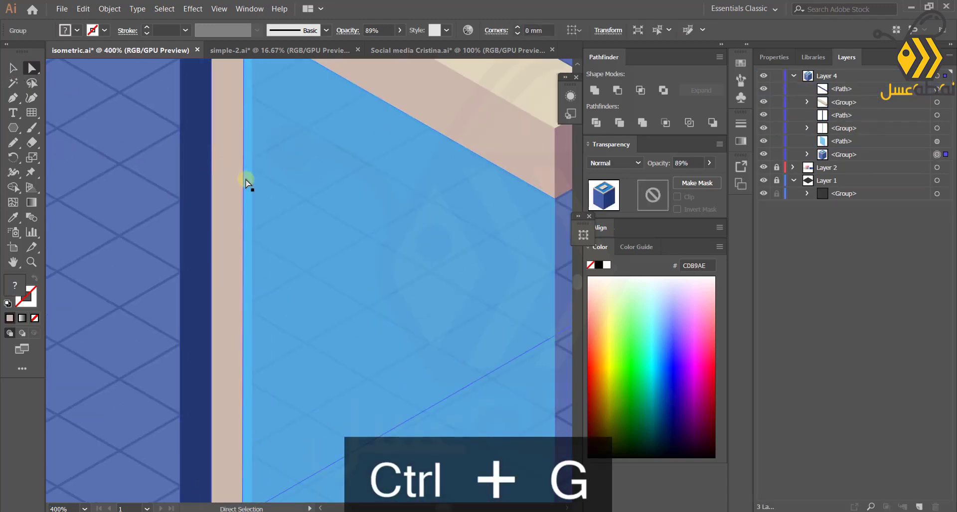
click(246, 181)
click(13, 218)
scroll(355, 238, down, 1)
click(522, 178)
key(v)
click(123, 273)
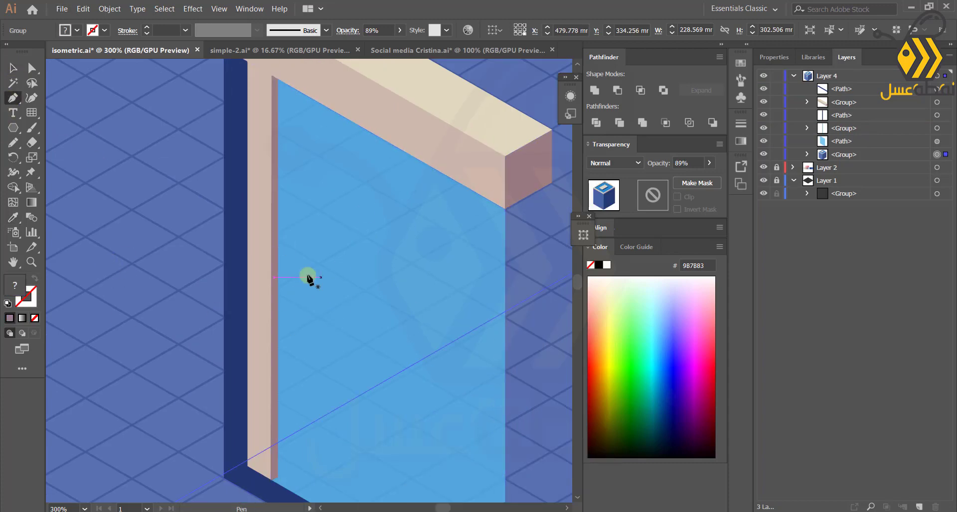
Draw a slanted crossbar over the panel from the thin strip to the panel's right edge, with vertical ends about 6 mm long.
click(278, 294)
click(278, 241)
click(505, 372)
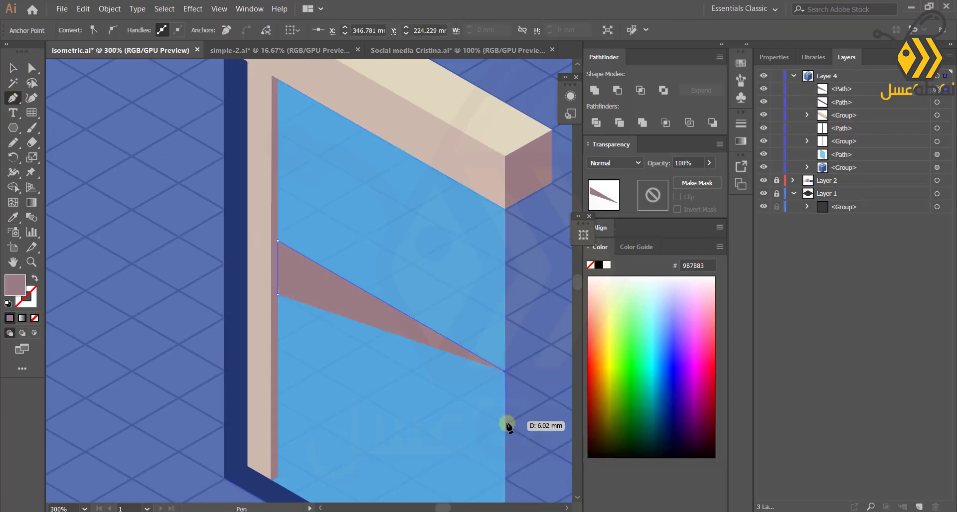
click(505, 424)
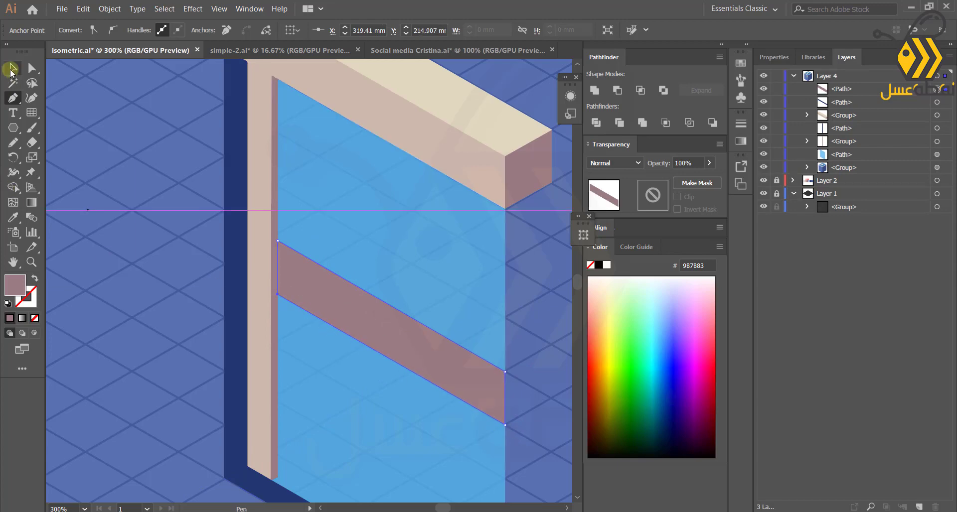
Extend the crossbar's left end across the thin strip and fill the crossbar with the beige CDB9AE.
key(a)
scroll(288, 198, up, 4)
drag(288, 271, 302, 289)
scroll(417, 384, down, 4)
click(13, 218)
click(291, 294)
key(v)
click(159, 307)
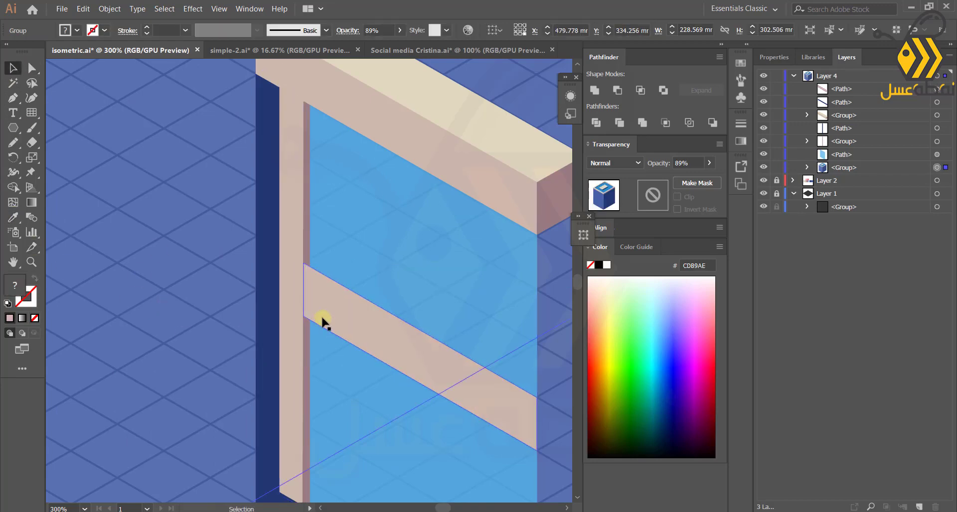
Align the crossbar's two left corners exactly with the beige strip's right edge.
click(322, 318)
scroll(324, 316, up, 5)
click(32, 68)
click(210, 327)
drag(211, 279, 218, 400)
shift+click(217, 164)
drag(218, 236, 213, 248)
scroll(211, 249, down, 7)
key(v)
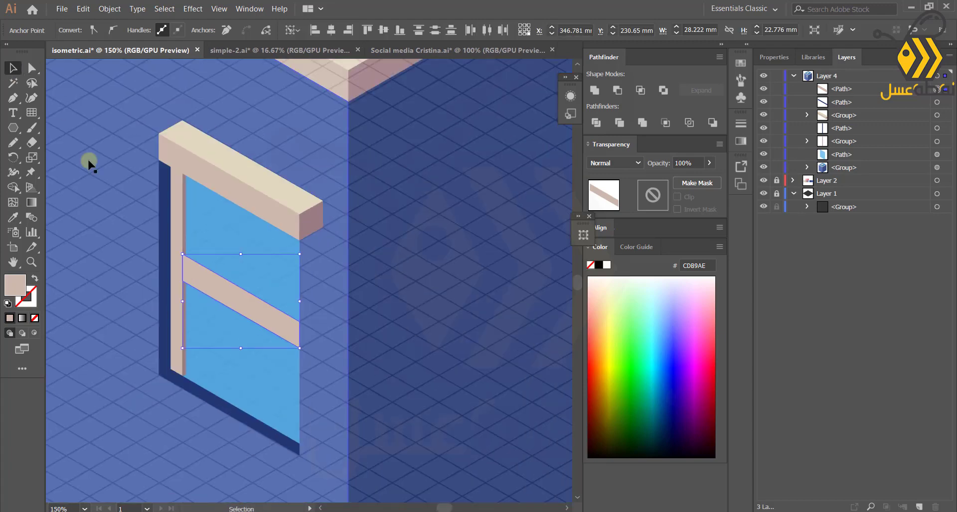
Draw a thin slanted strip along the crossbar's upper edge, from the beige frame strip to the blue panel's right edge.
scroll(154, 188, up, 8)
key(p)
click(156, 131)
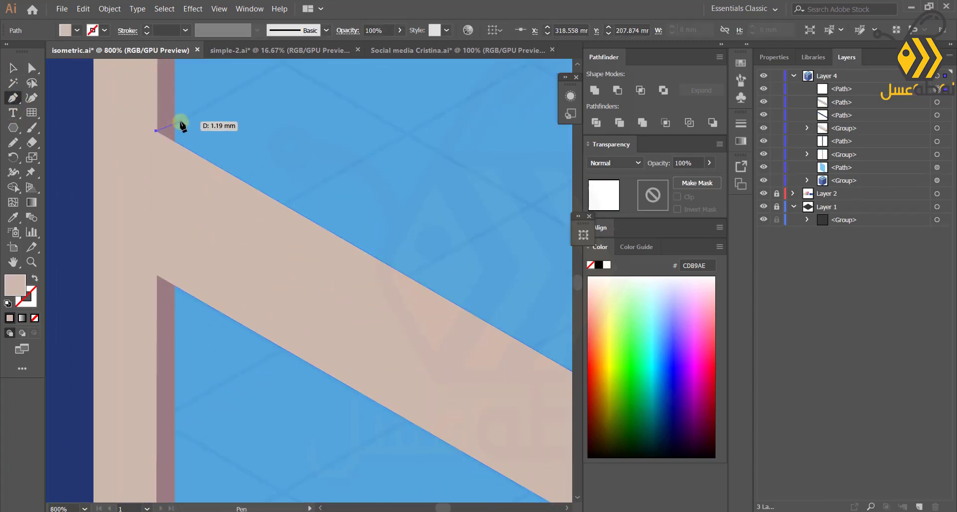
click(183, 121)
scroll(389, 223, right, 5)
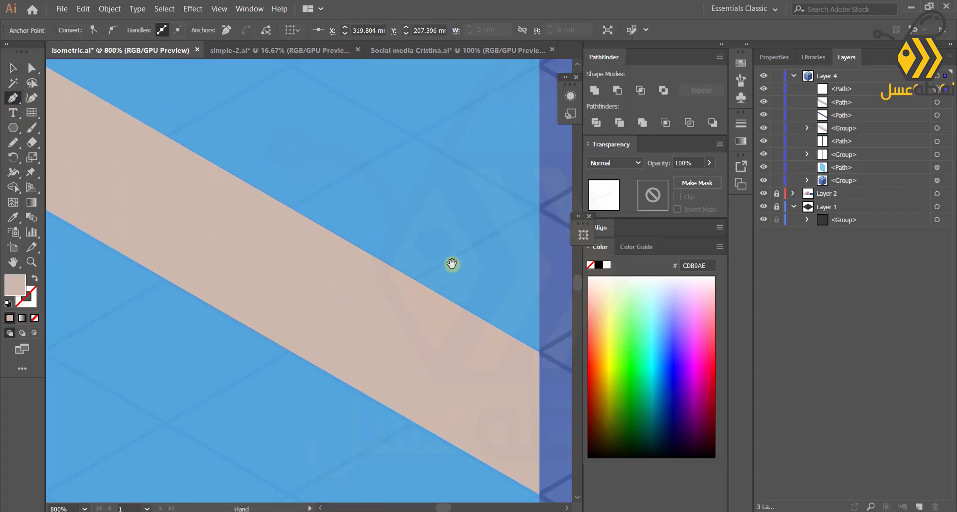
scroll(384, 209, down, 4)
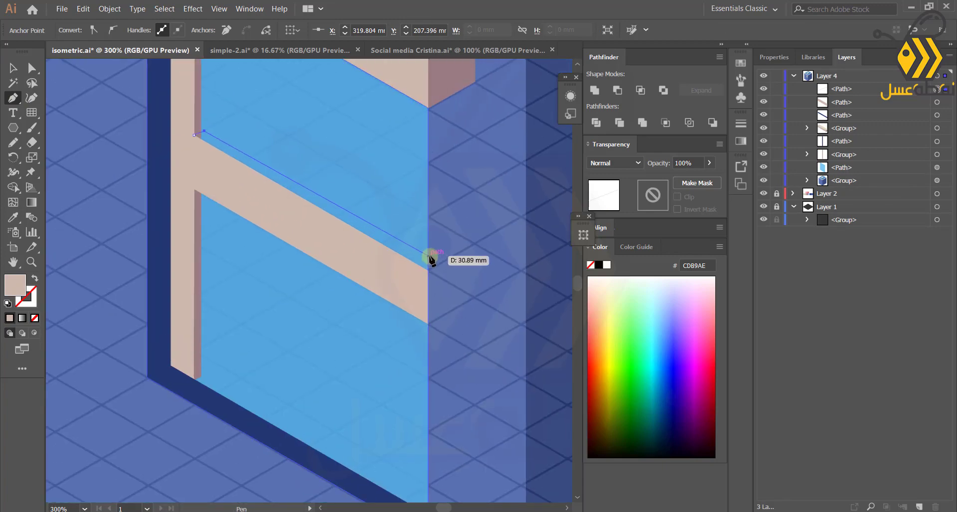
click(427, 263)
click(427, 272)
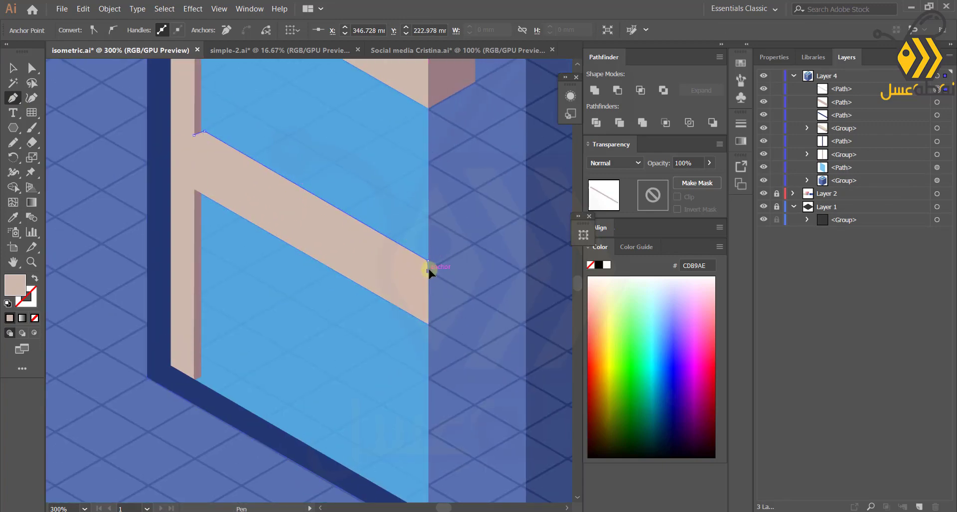
Align the thin strip's upper-right corner with the panel's edge and fill the strip with the cream E2D7C0 sampled from the bar.
scroll(401, 297, up, 3)
scroll(408, 259, up, 2)
click(33, 68)
click(384, 209)
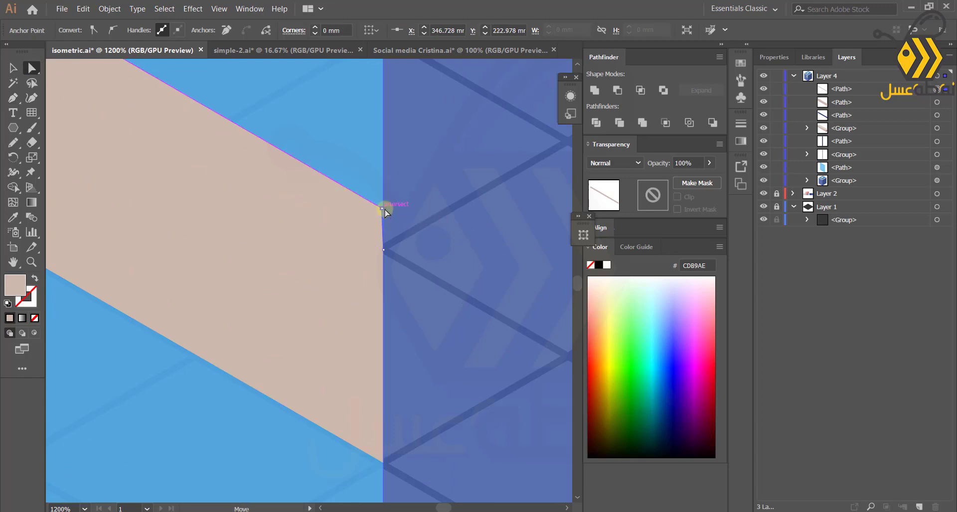
drag(385, 209, 386, 209)
scroll(368, 229, down, 7)
drag(311, 227, 309, 294)
scroll(309, 294, up, 1)
key(i)
click(292, 128)
key(v)
click(161, 219)
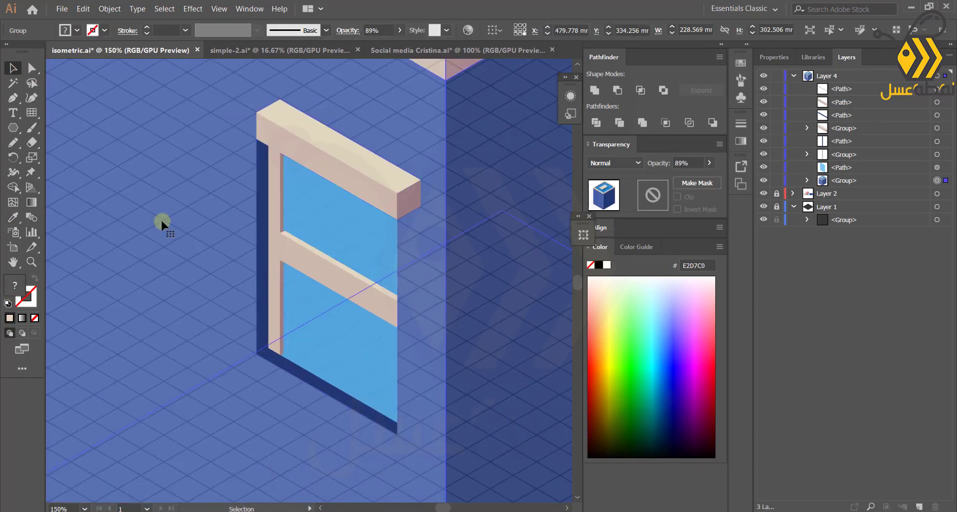
Lower the upper-right corner of the crossbar's cream top face slightly, to about X 346.99 mm, Y 223.37 mm, and deselect it.
scroll(389, 299, up, 6)
click(426, 222)
click(31, 69)
click(448, 208)
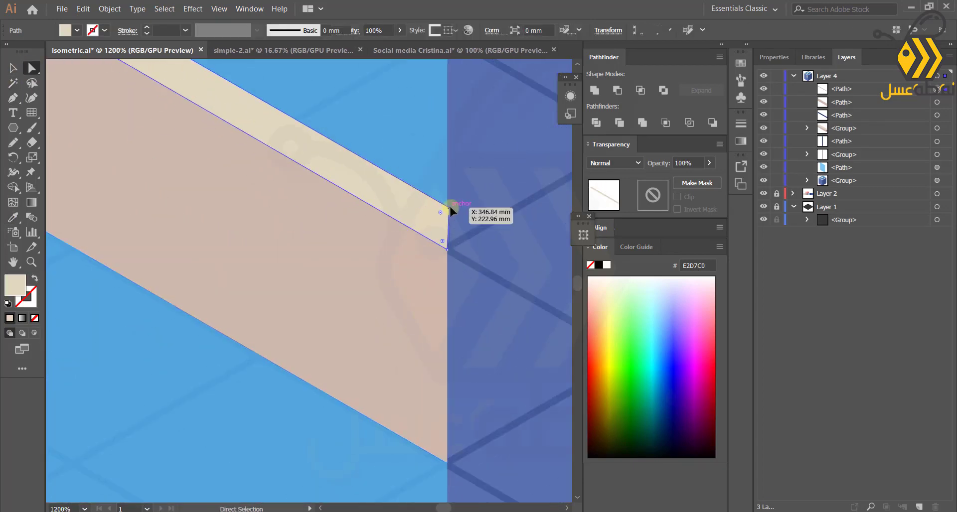
mouse_move(450, 209)
mouse_down()
mouse_move(451, 231)
mouse_move(453, 223)
mouse_up()
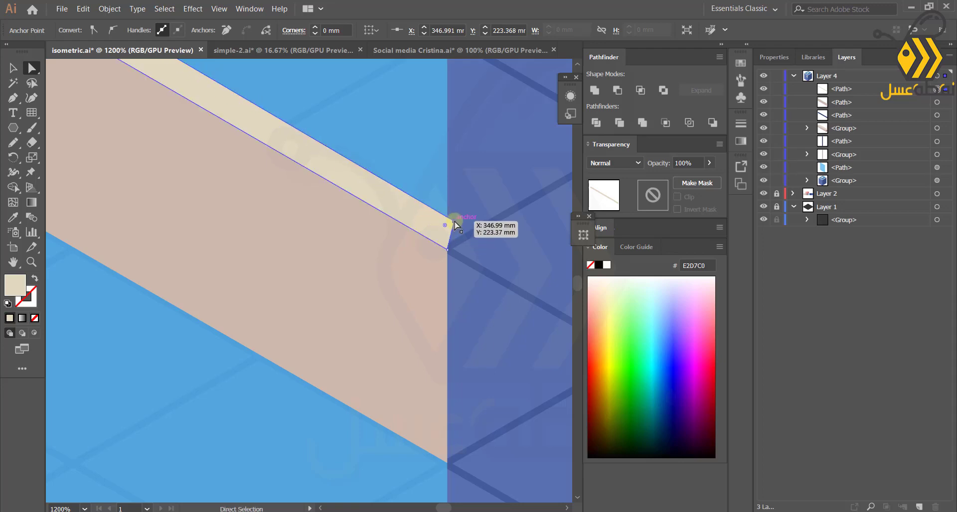
scroll(453, 223, down, 5)
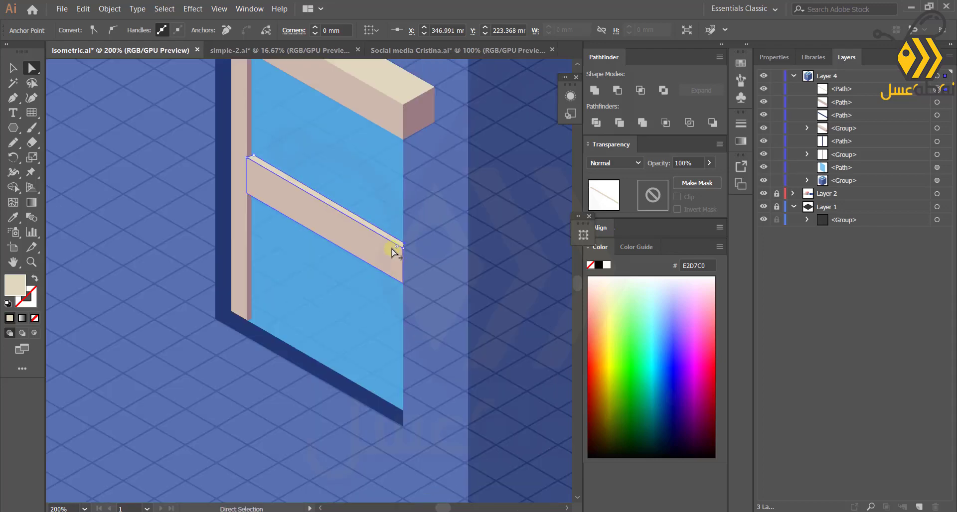
scroll(392, 251, up, 8)
drag(392, 250, 194, 357)
scroll(381, 349, down, 8)
drag(388, 339, 387, 335)
key(v)
click(116, 362)
scroll(145, 447, down, 1)
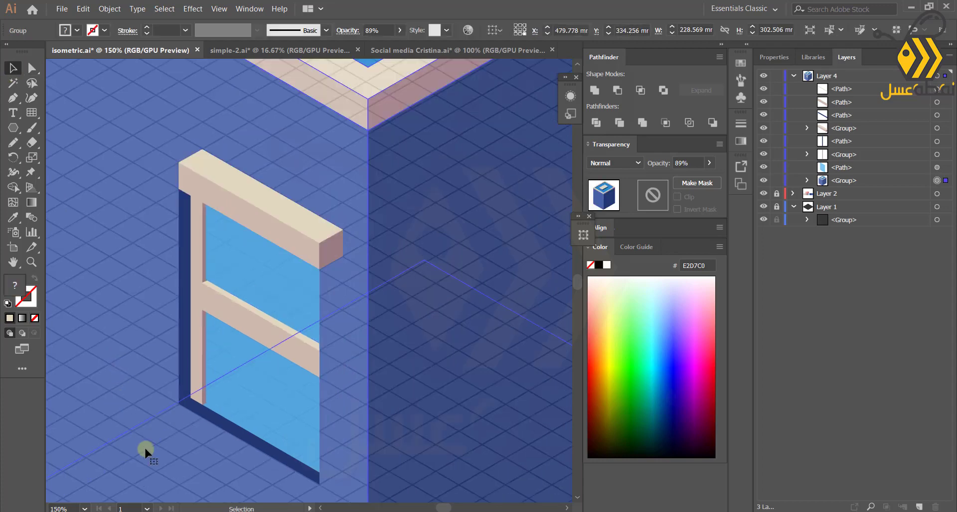
Group the crossbar's beige front face with its cream top face.
click(253, 308)
key(ctrl+f)
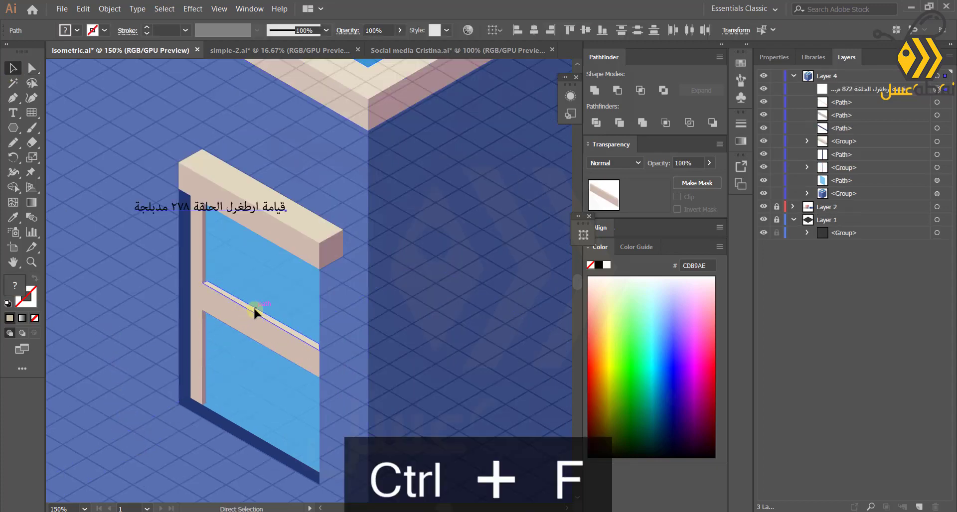
key(ctrl+z)
key(ctrl+g)
Duplicate the crossbar group straight down and place the copy along the bottom edge of the blue panel.
key(shift+alt+Down)
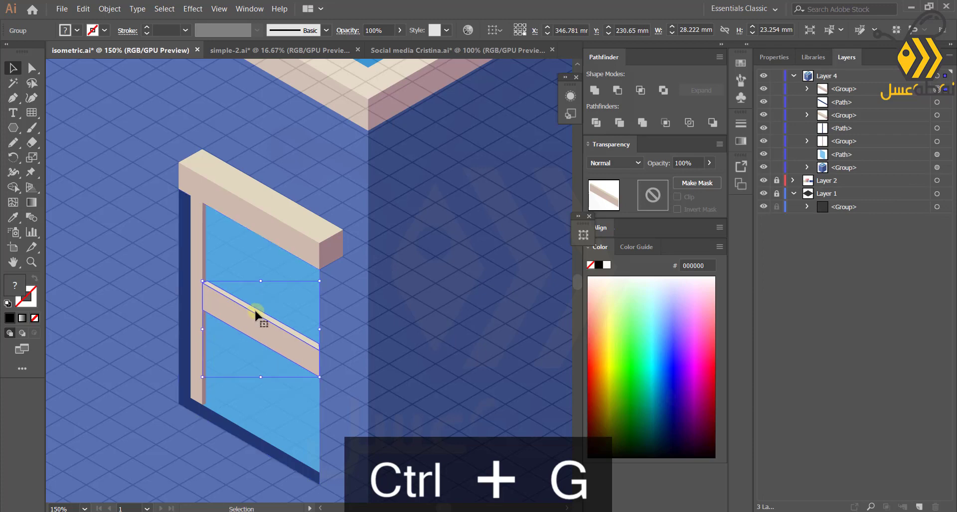
key(ctrl+plus)
key(ctrl+plus)
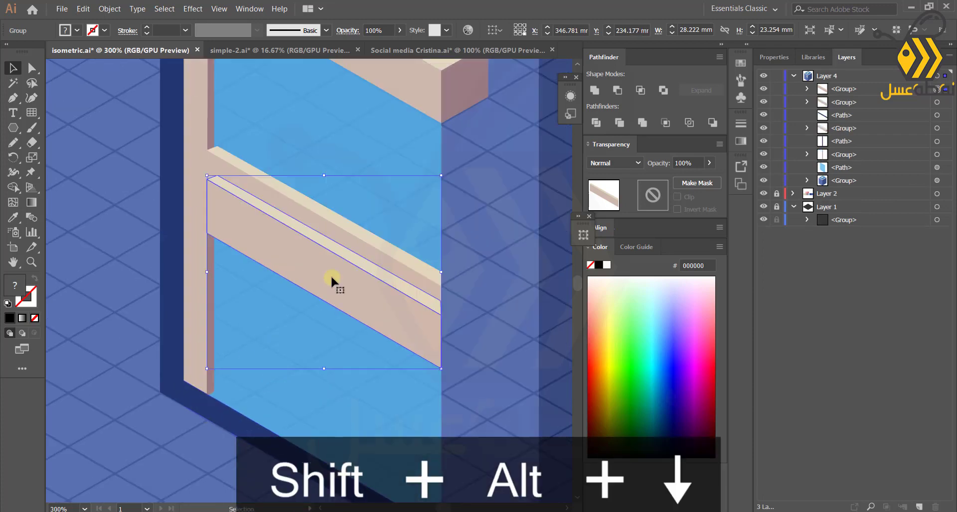
drag(331, 277, 330, 441)
scroll(112, 250, down, 5)
click(111, 250)
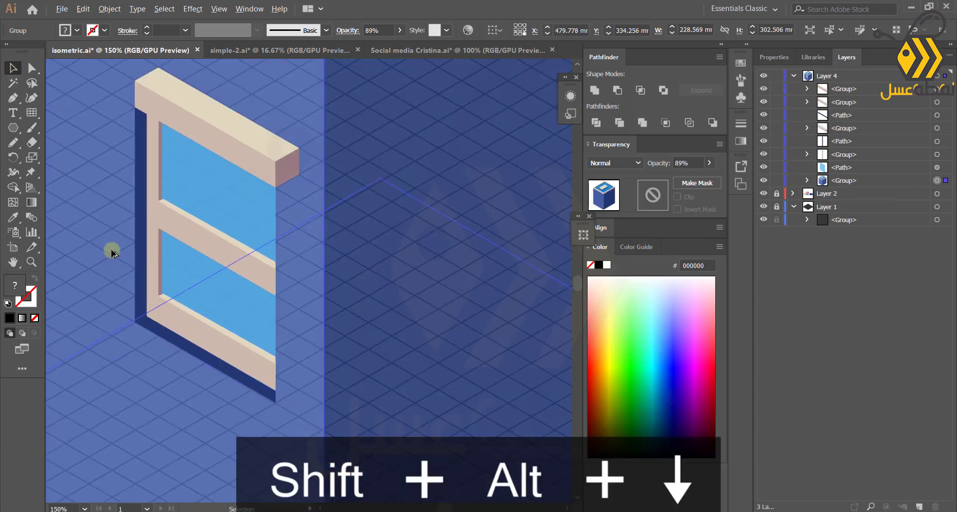
Move the middle crossbar straight down by about 4 mm.
scroll(264, 307, down, 3)
scroll(240, 305, up, 8)
drag(258, 286, 254, 342)
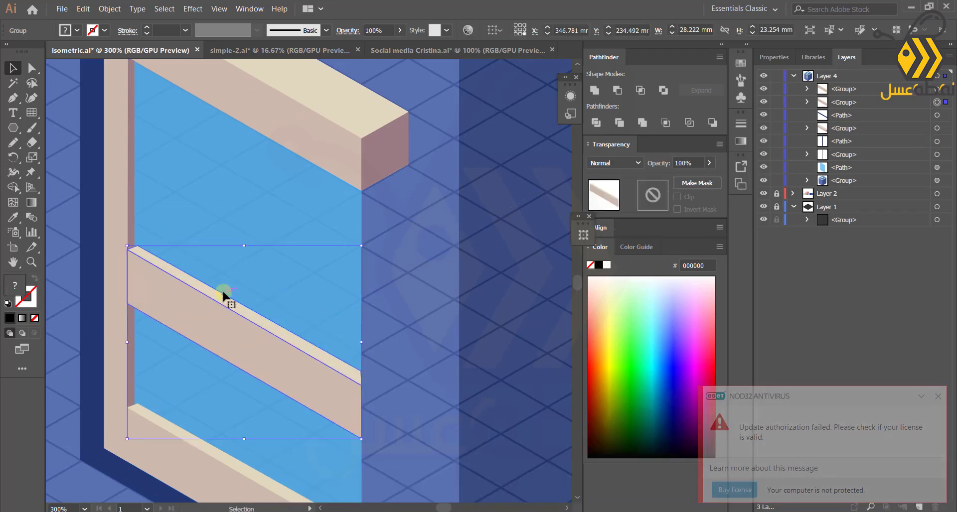
Draw a slanted shadow strip directly under the top bar across the blue panel, with vertical ends about 4 mm long.
click(11, 98)
click(361, 219)
click(361, 191)
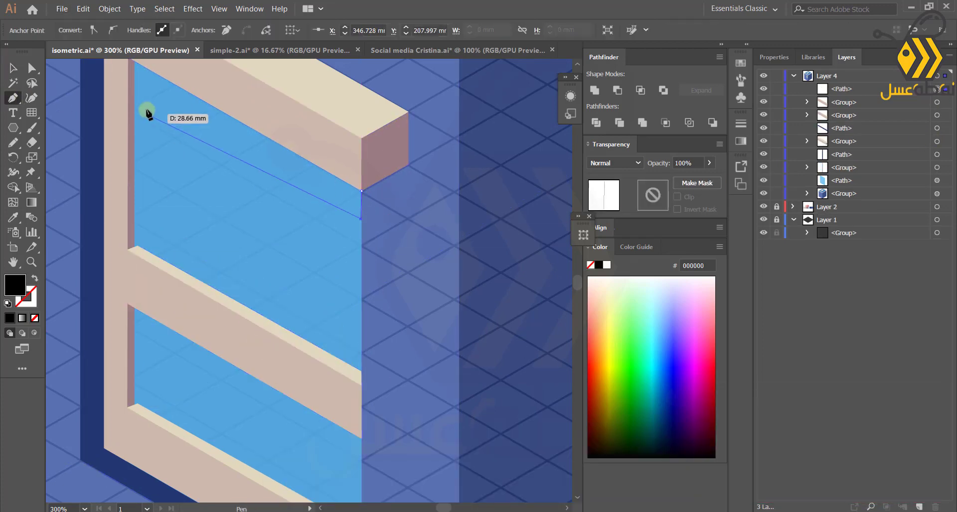
key(ctrl+z)
click(362, 226)
click(135, 95)
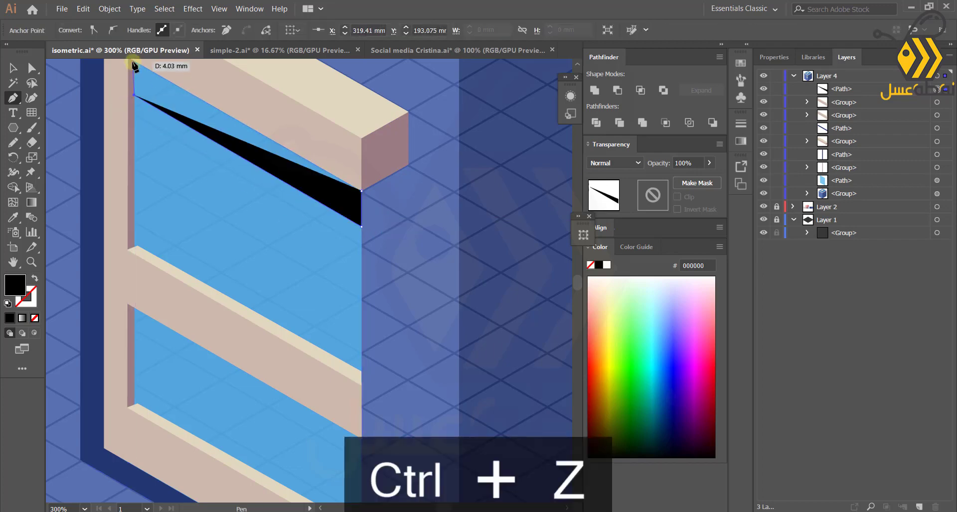
click(133, 60)
click(361, 200)
Fill the shadow strip with the darker blue 3F8FB2 and set the blue window panel's opacity to 100%.
key(i)
click(195, 196)
double_click(15, 285)
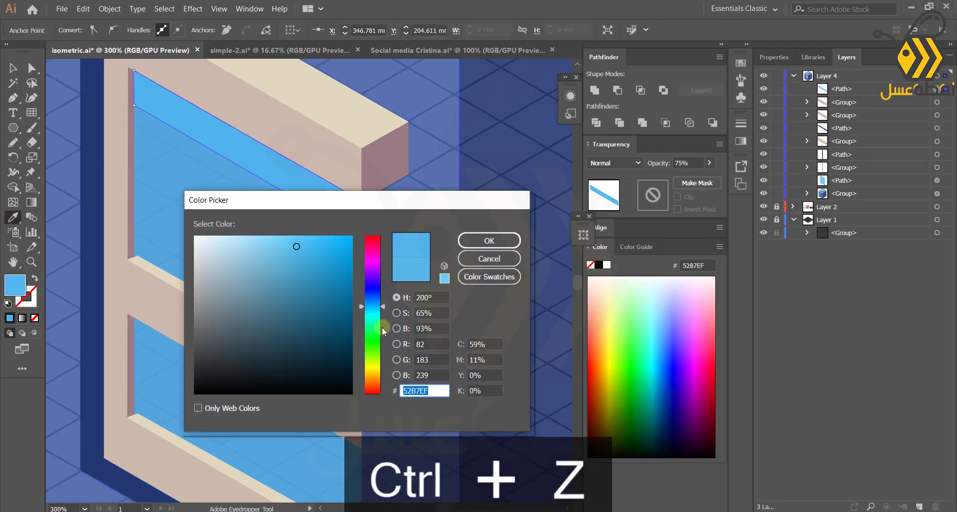
click(396, 329)
drag(381, 257, 380, 283)
click(489, 241)
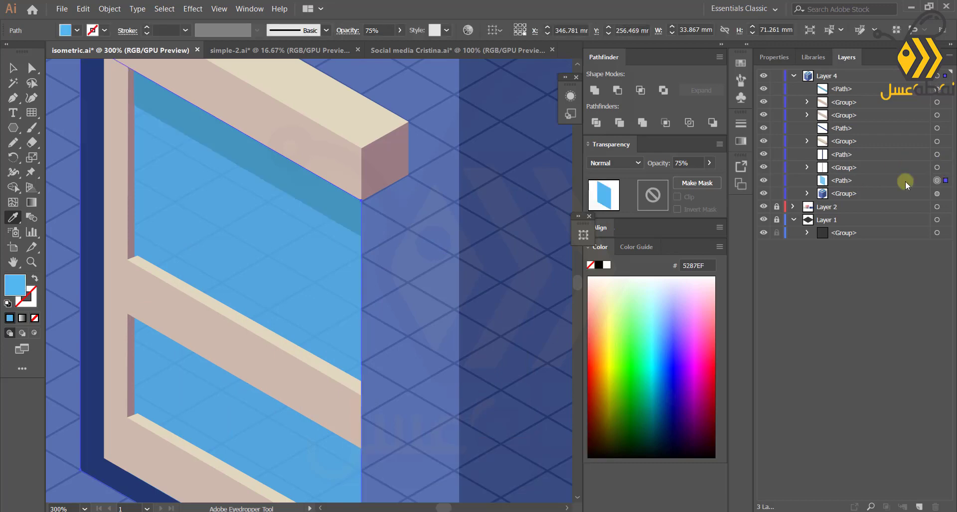
click(299, 275)
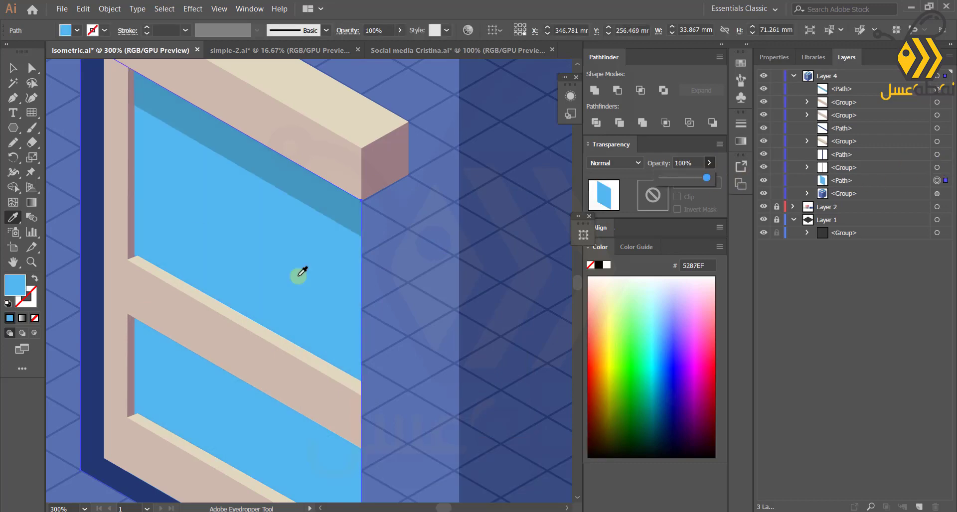
Copy the shadow strip straight down to just below the middle crossbar.
click(936, 89)
key(v)
drag(234, 177, 212, 388)
Set the box group's opacity to 100% and deselect it.
scroll(349, 334, down, 4)
click(936, 207)
click(709, 163)
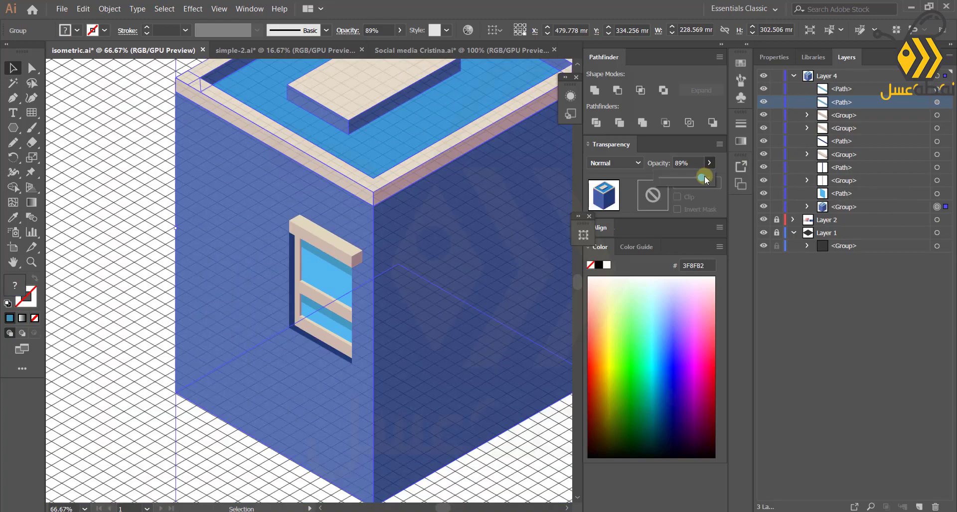
drag(704, 175, 713, 177)
click(133, 269)
scroll(97, 235, down, 2)
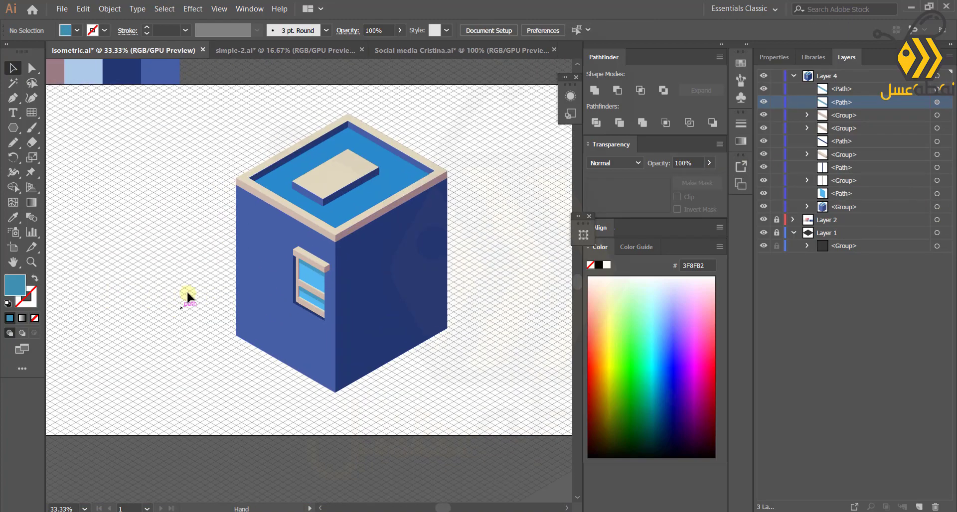
Select all window parts stacked above the blue panel and group them.
scroll(253, 321, up, 2)
click(937, 89)
shift+click(937, 103)
shift+click(937, 116)
shift+click(937, 128)
shift+click(936, 141)
shift+click(937, 155)
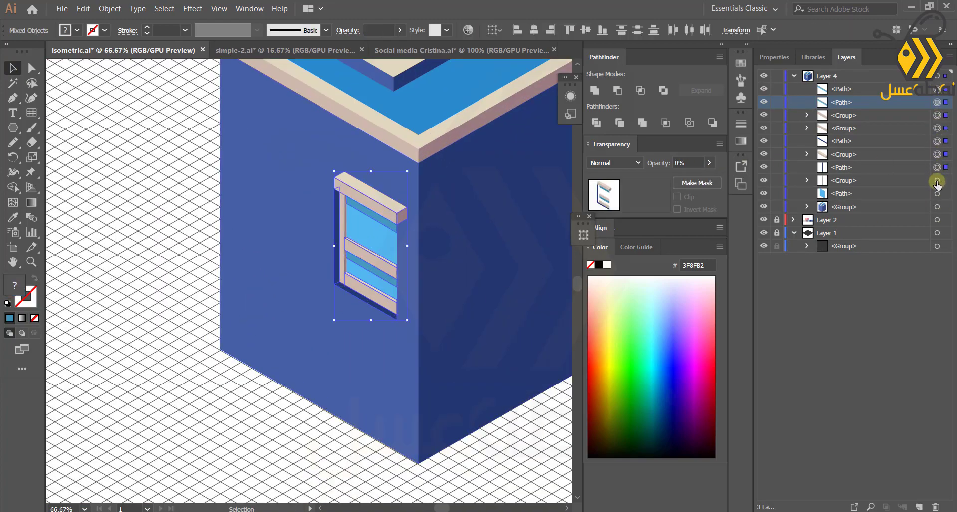
shift+click(937, 181)
key(ctrl+g)
click(207, 295)
Try to extend the upper shadow strip's right end to the outer lower corner of the top bar's end face.
scroll(374, 269, up, 1)
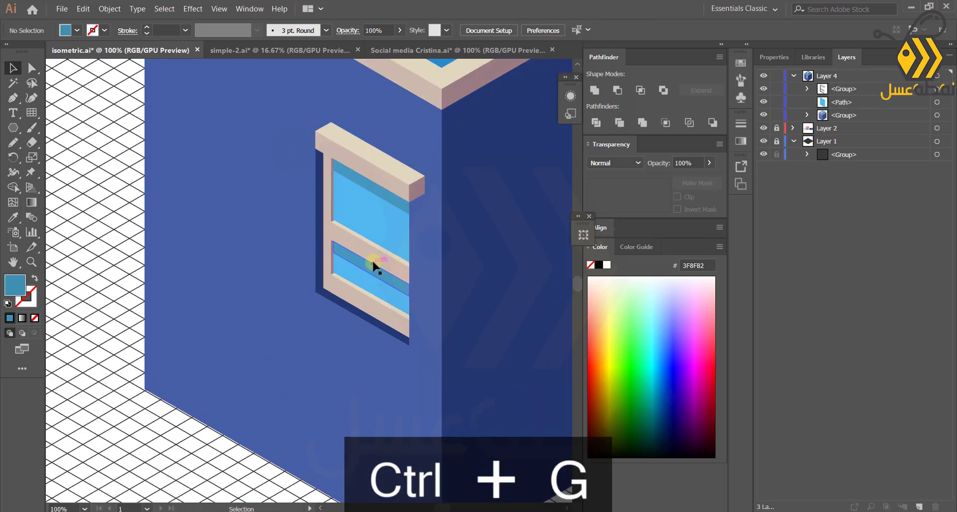
scroll(375, 268, up, 4)
key(a)
click(337, 182)
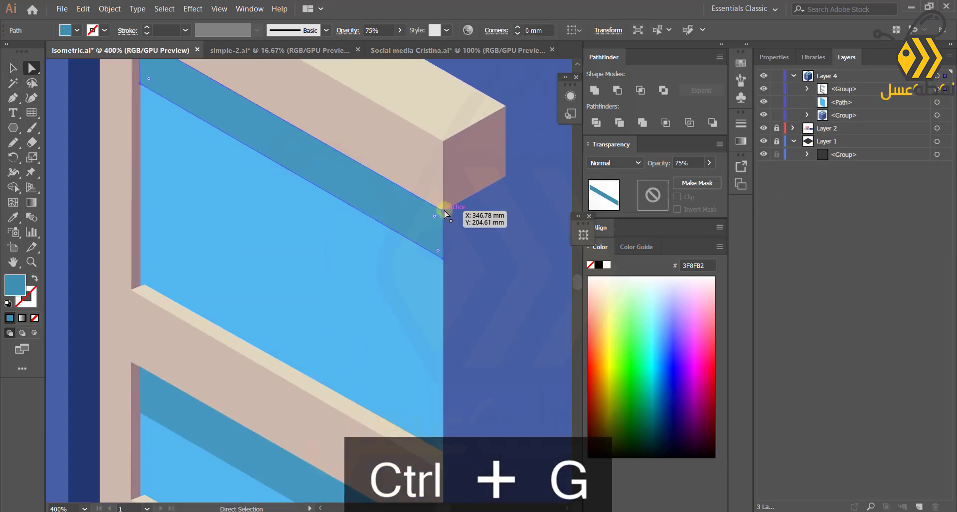
drag(445, 261, 497, 182)
Send the upper shadow strip to the bottom of the window group's stacking order and move its right end back to the panel's edge.
click(806, 90)
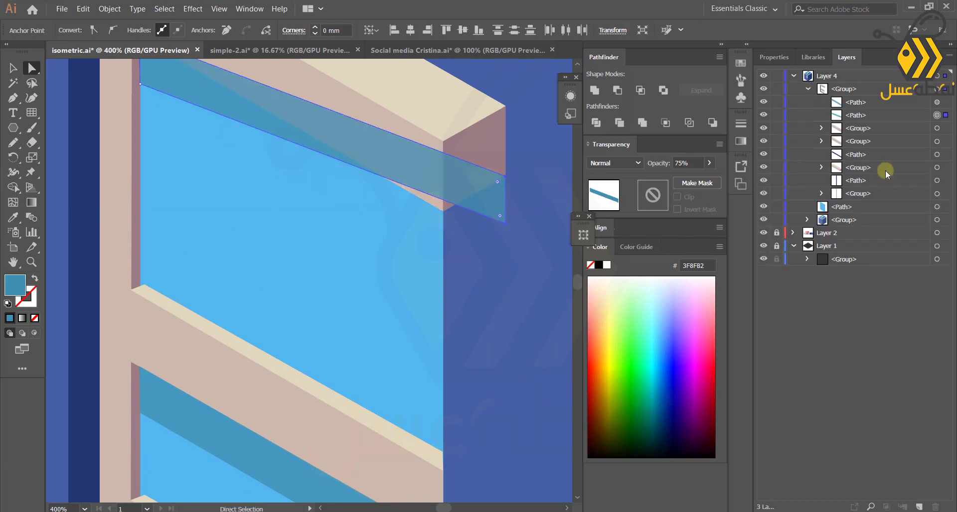
drag(886, 116, 896, 200)
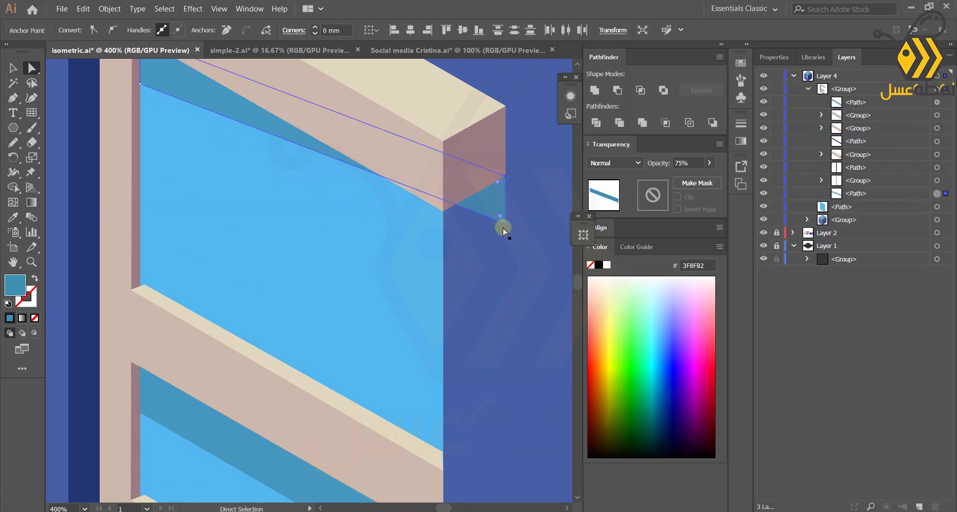
click(465, 267)
drag(505, 176, 443, 209)
scroll(450, 236, down, 3)
click(10, 69)
scroll(125, 246, down, 3)
click(122, 278)
click(94, 359)
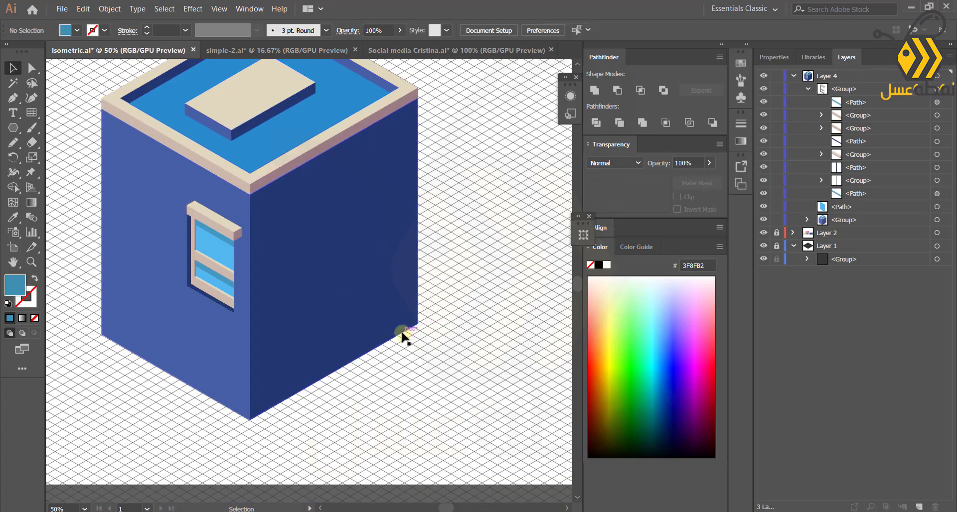
Group the window parts together with the blue panel and deselect the result.
scroll(402, 334, down, 2)
drag(174, 285, 272, 297)
scroll(480, 334, up, 2)
click(808, 88)
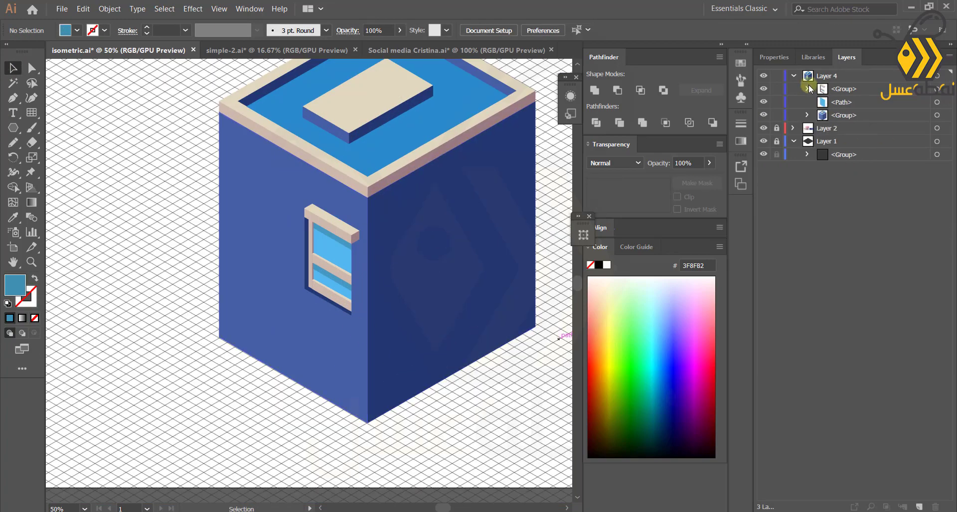
click(937, 88)
shift+click(937, 102)
key(ctrl+g)
click(166, 323)
Copy the window up and to the left along the box's left face, and shift both windows slightly upwards.
click(329, 259)
scroll(337, 210, up, 3)
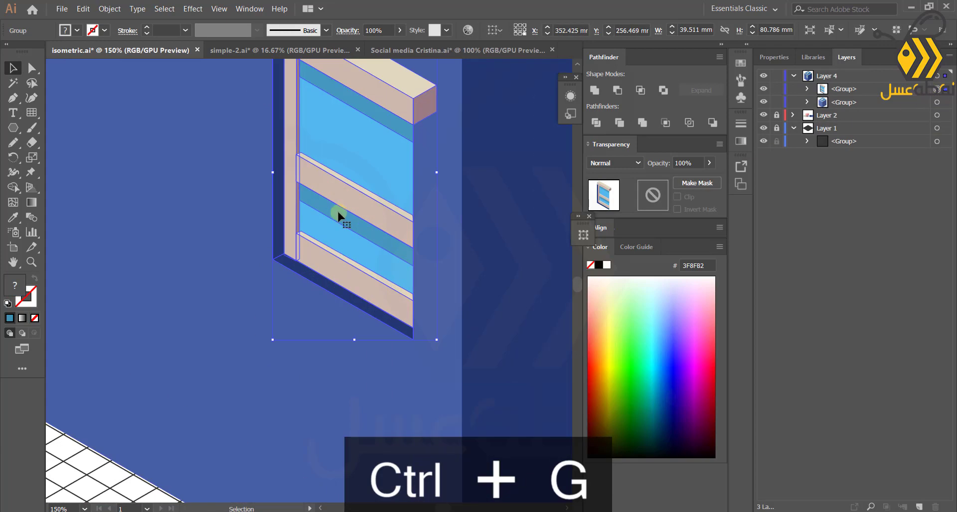
scroll(336, 209, down, 2)
drag(414, 244, 319, 200)
click(56, 122)
key(ctrl+minus)
key(ctrl+minus)
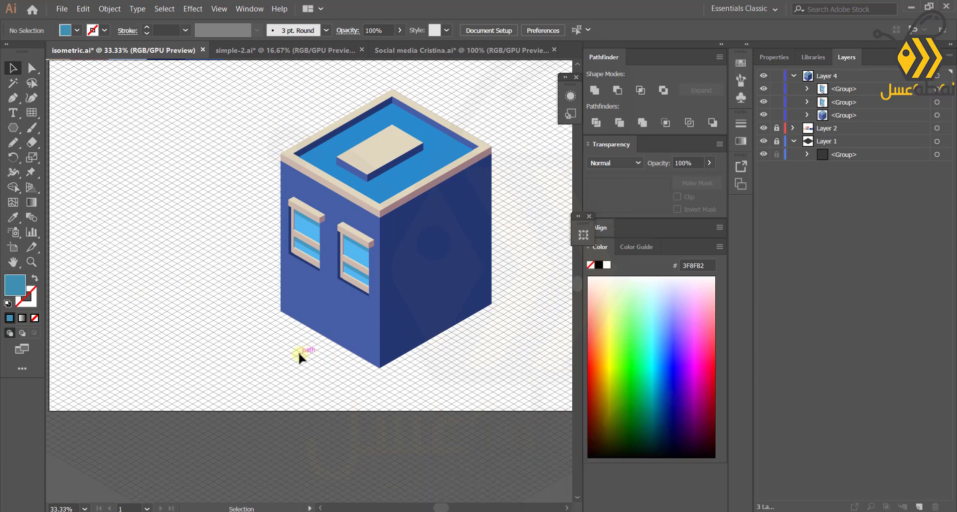
click(295, 244)
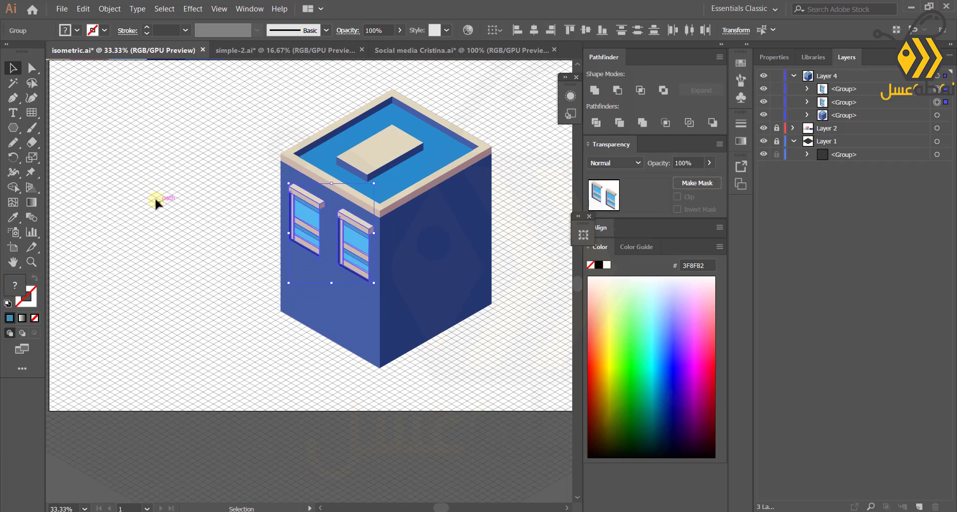
click(154, 203)
Set the box group's opacity to 87%.
scroll(329, 338, up, 2)
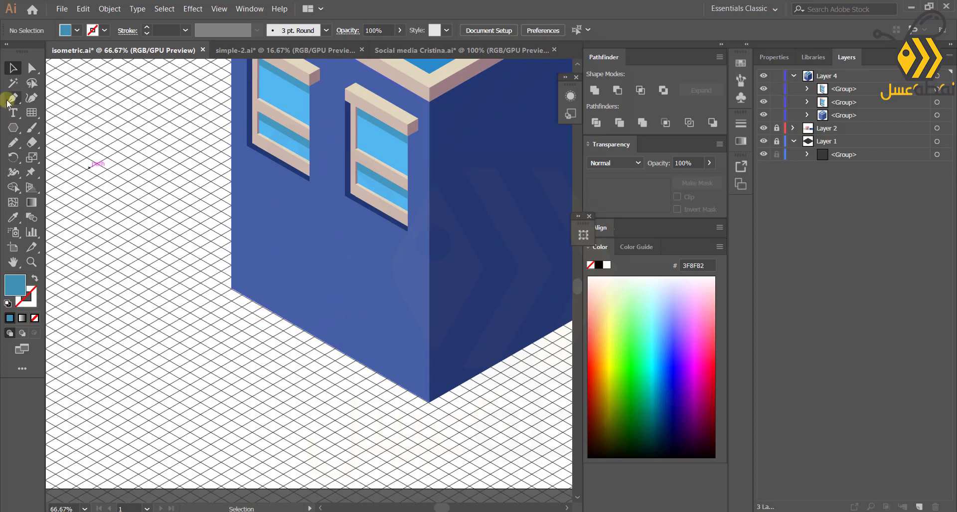
click(276, 218)
drag(705, 177, 700, 177)
scroll(316, 292, up, 1)
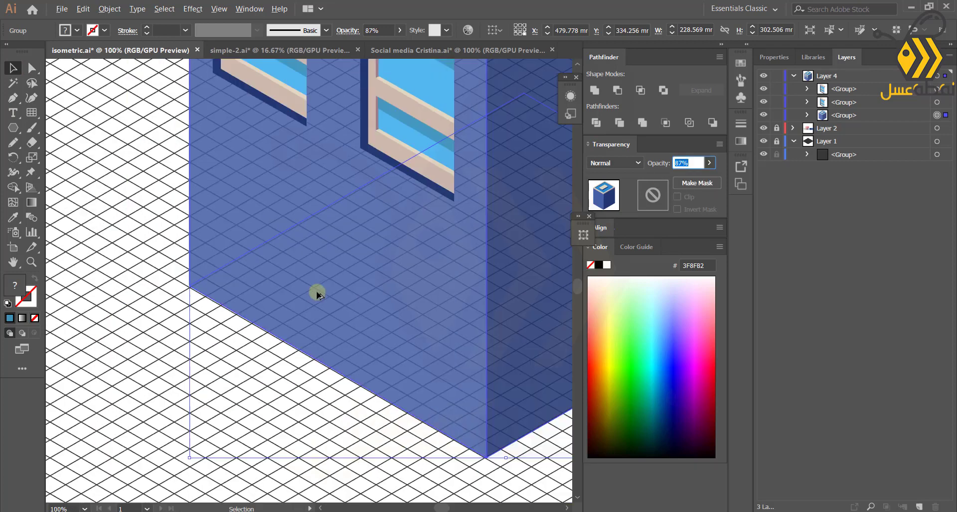
key(p)
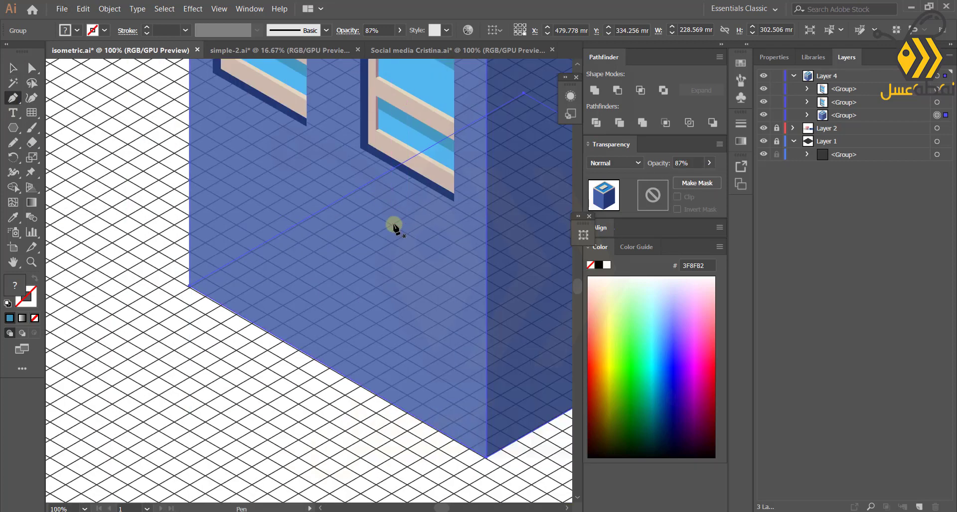
Draw a four-cornered door shape with the Pen tool on the box's left face, standing on its bottom edge and following the grid.
click(392, 243)
click(314, 198)
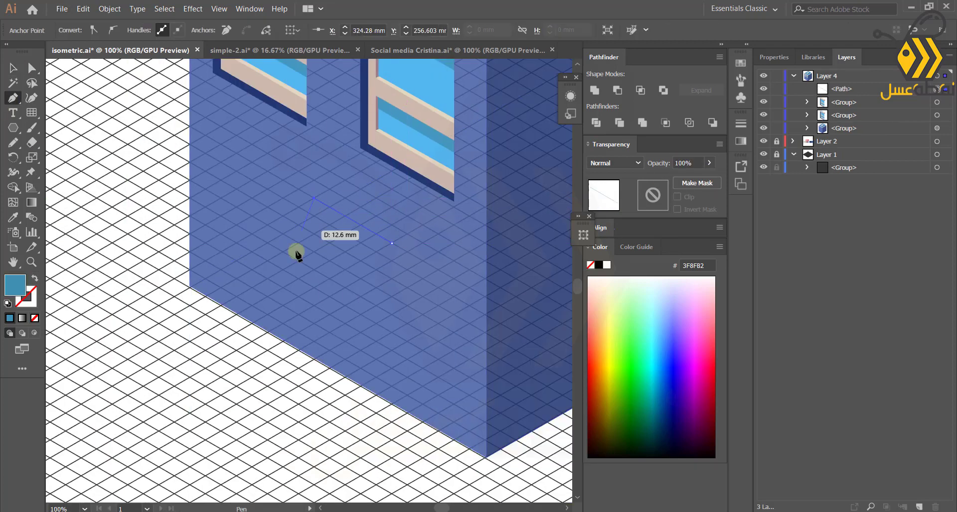
scroll(299, 349, up, 2)
click(327, 363)
scroll(329, 364, down, 2)
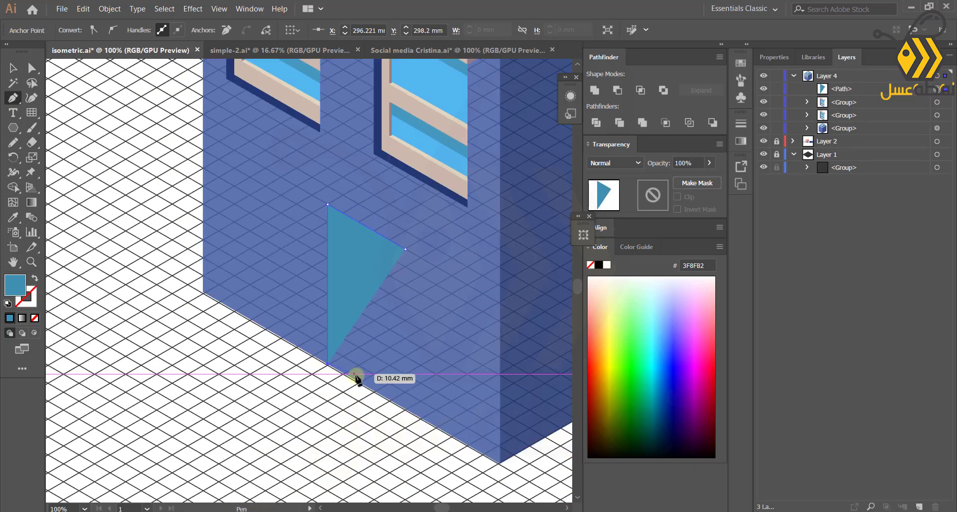
scroll(386, 394, up, 1)
click(417, 408)
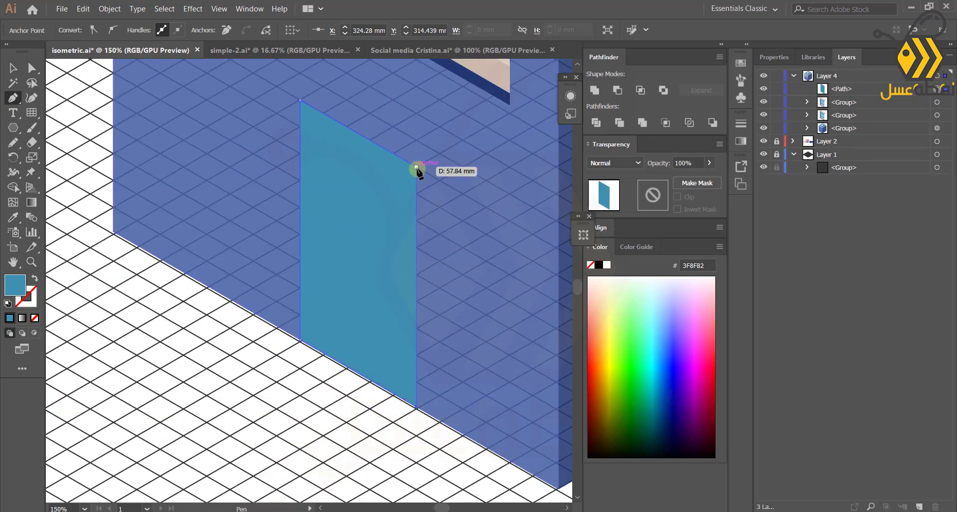
click(416, 166)
scroll(315, 301, down, 2)
scroll(272, 354, up, 1)
Sample the dark navy colour for the door and darken or shift its fill to 26407A.
click(10, 215)
scroll(376, 391, down, 1)
click(394, 209)
key(v)
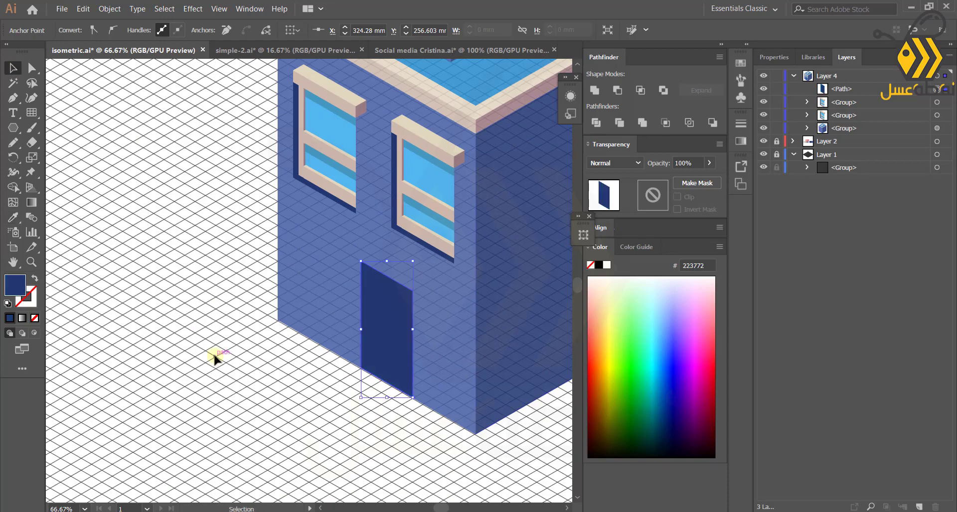
click(210, 367)
click(398, 336)
double_click(20, 284)
drag(384, 324, 304, 356)
click(488, 241)
Draw a thin vertical strip over the door's left edge from its upper corner to its lower corner.
scroll(376, 372, up, 2)
scroll(216, 310, up, 1)
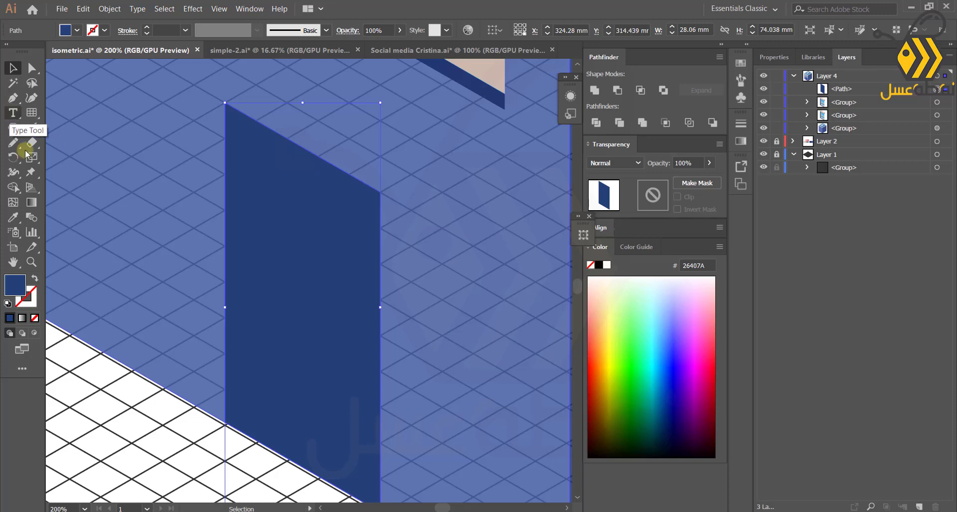
click(180, 152)
key(p)
scroll(240, 143, up, 1)
drag(211, 65, 207, 92)
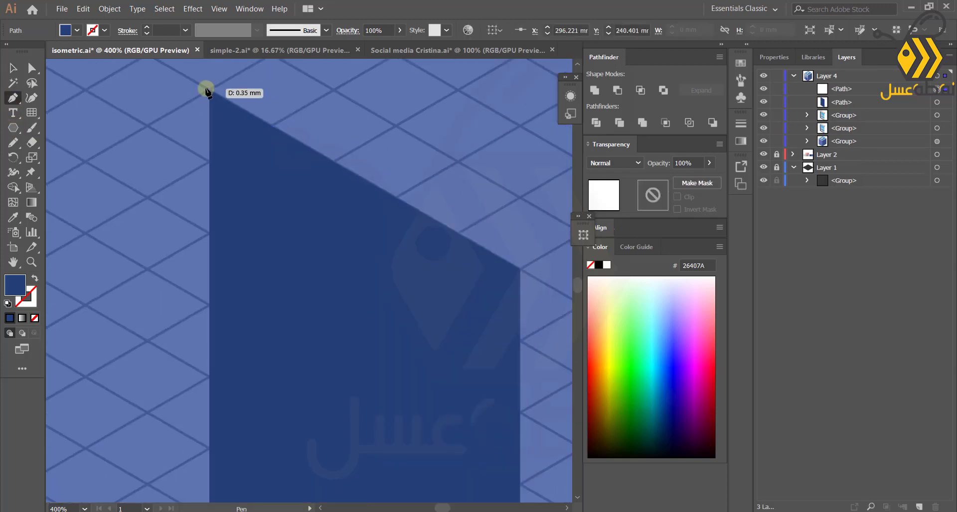
scroll(220, 289, down, 5)
click(241, 408)
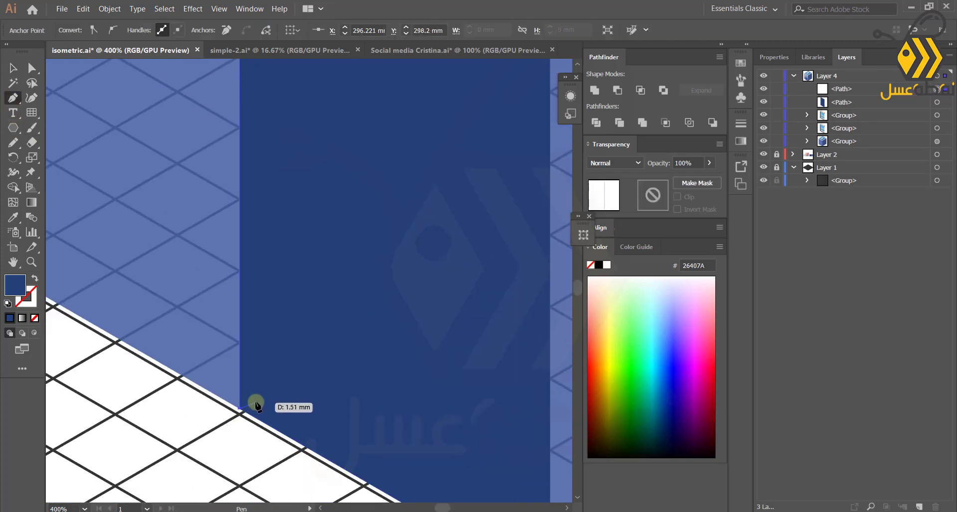
scroll(274, 132, down, 1)
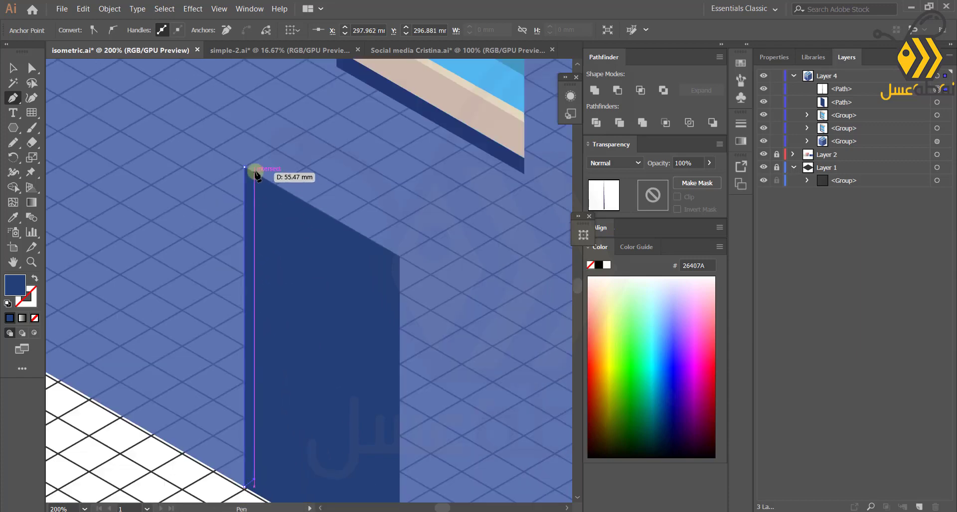
scroll(190, 382, down, 1)
scroll(192, 398, up, 1)
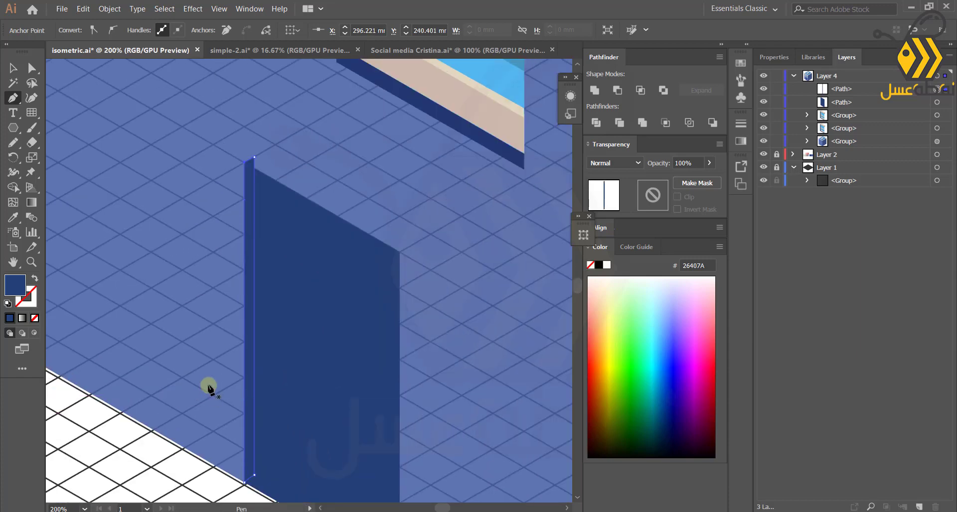
Set the thin strip's fill to 1E355E.
double_click(16, 288)
click(372, 335)
click(514, 244)
Move the strip's two upper corner points down until its upper right corner meets the door's slanted top edge.
key(a)
scroll(198, 150, up, 3)
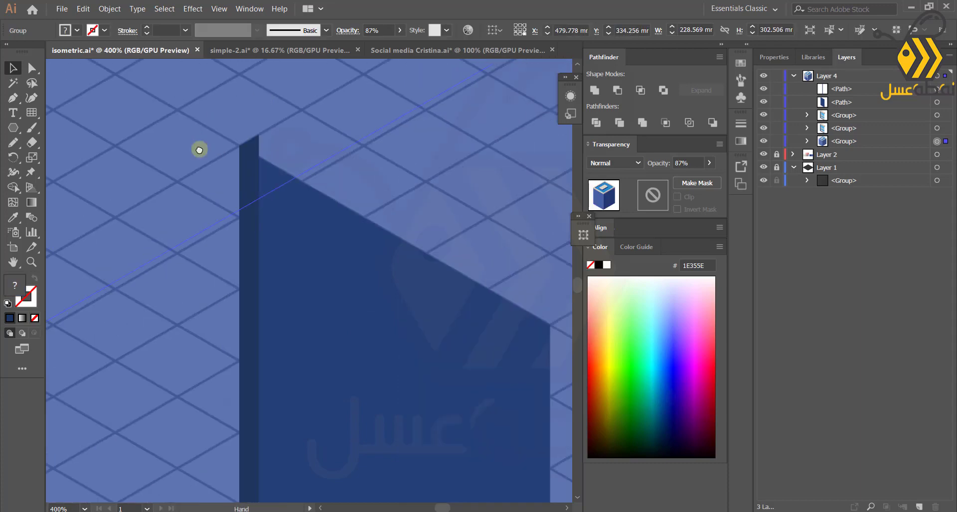
scroll(234, 164, up, 3)
click(313, 109)
shift+click(238, 150)
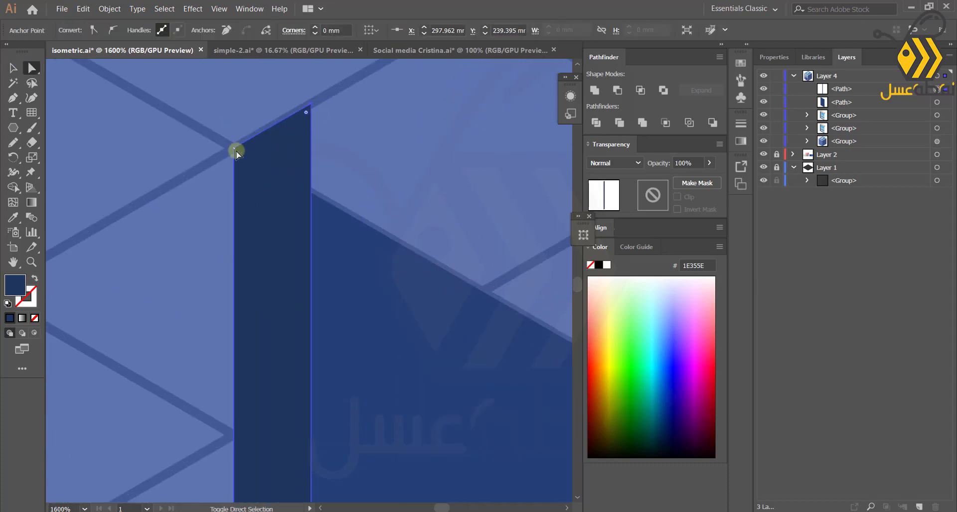
drag(263, 132, 252, 221)
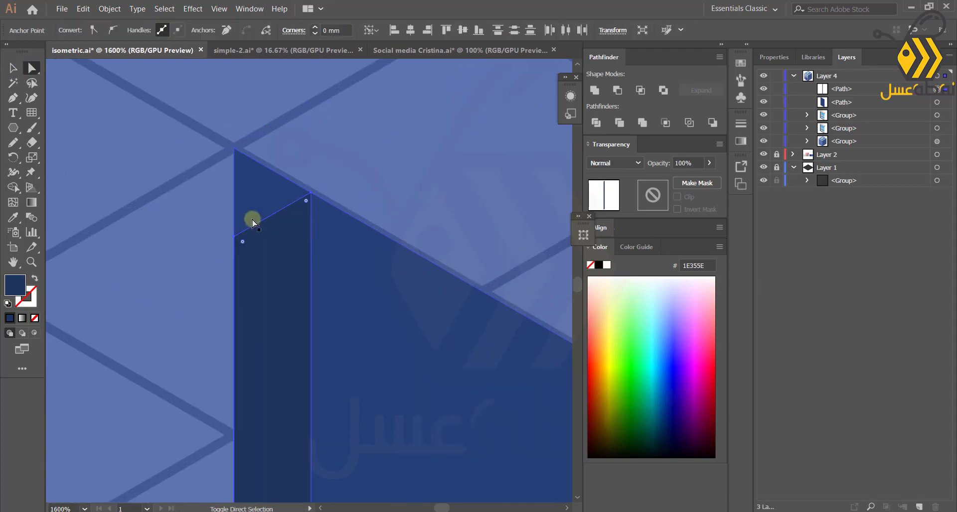
scroll(237, 241, down, 7)
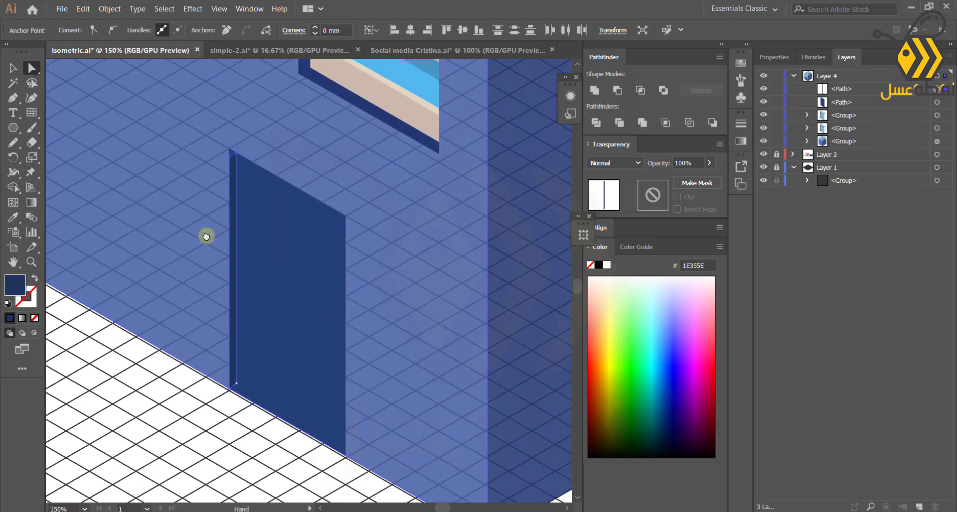
scroll(205, 235, up, 6)
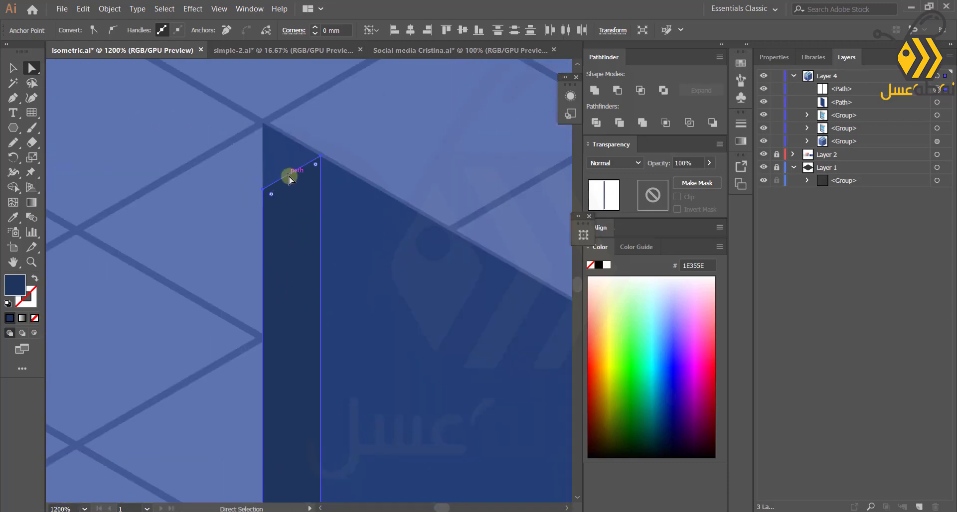
Turn on drawing inside the door shape and place the side strip inside it as clipped content.
click(389, 267)
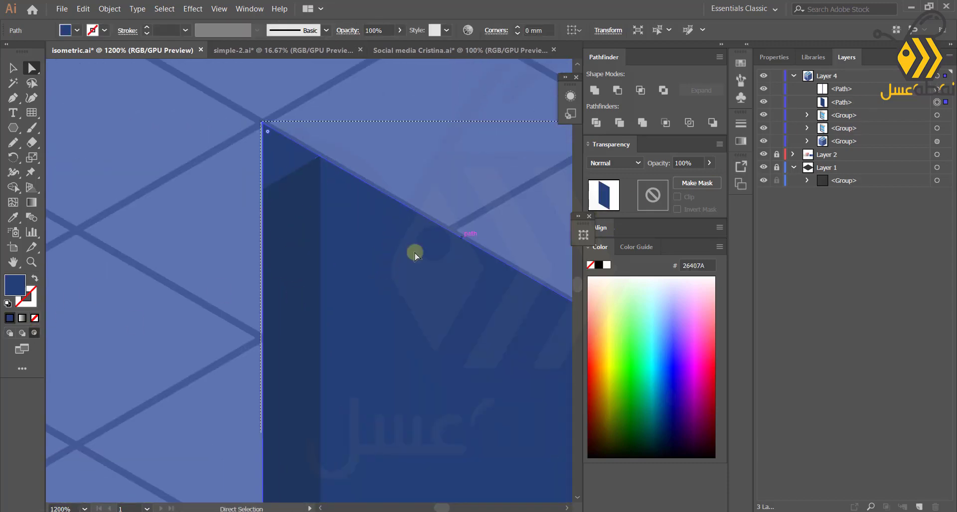
click(14, 98)
click(454, 300)
drag(842, 89, 845, 103)
key(Delete)
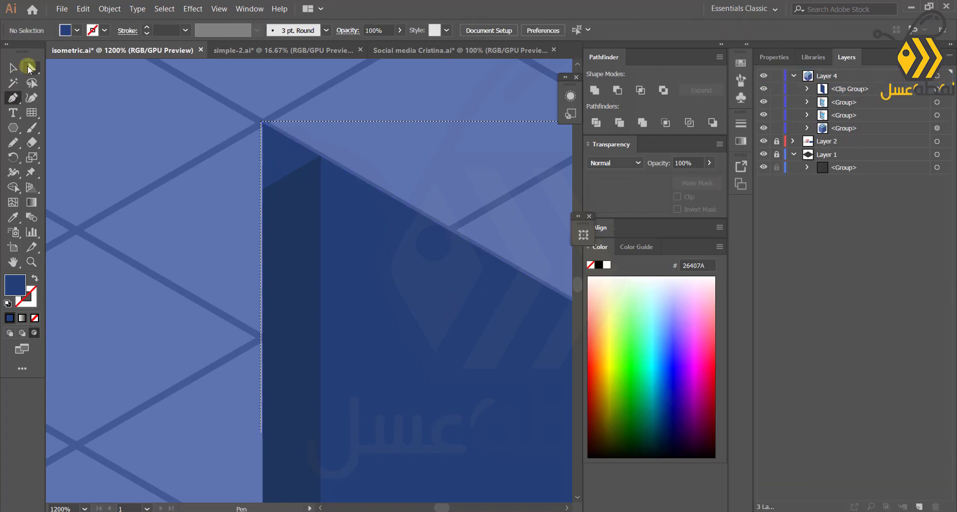
Stretch the clipped side strip upward to about 58.8 mm tall so it covers the door's upper left corner, and deselect it.
click(29, 68)
click(294, 199)
click(13, 68)
drag(291, 156, 291, 126)
drag(295, 89, 295, 88)
scroll(184, 322, down, 5)
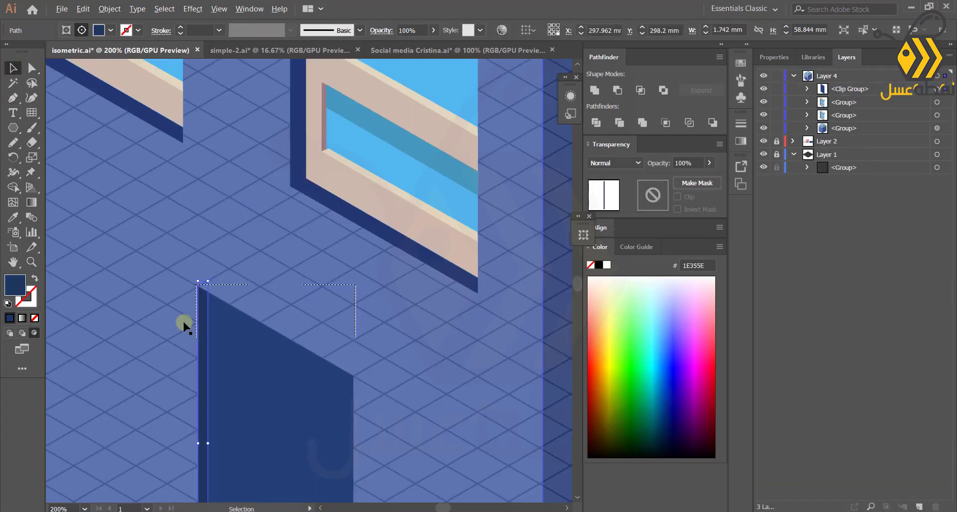
drag(182, 324, 212, 160)
click(119, 433)
Draw a narrow dark strip inside the door along its bottom edge, starting at the side strip's lower end.
scroll(170, 449, down, 1)
drag(184, 465, 150, 409)
scroll(137, 381, up, 3)
drag(132, 376, 1, 282)
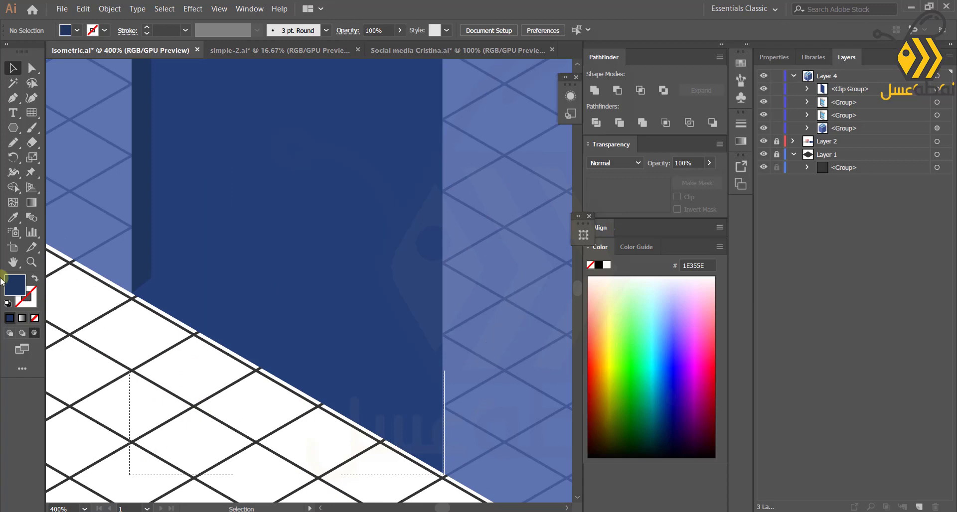
click(135, 296)
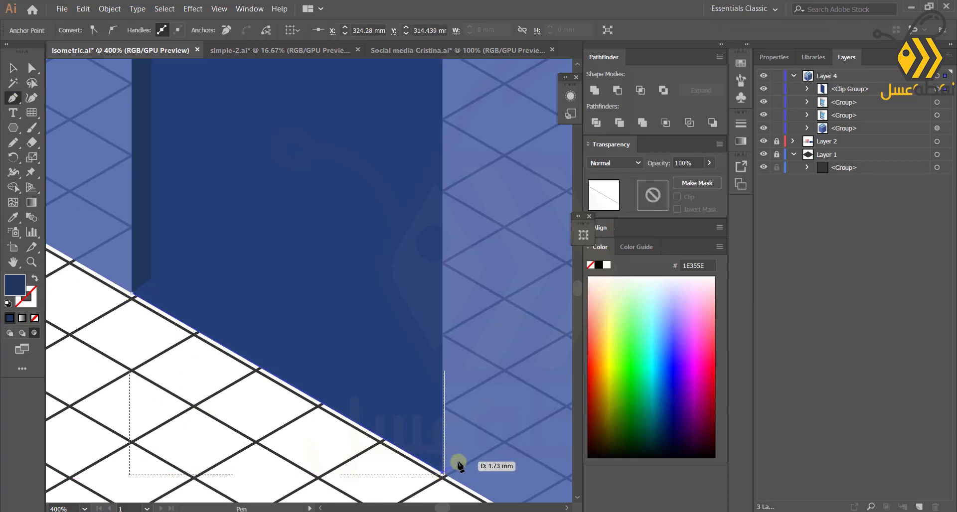
click(459, 462)
click(151, 278)
click(132, 293)
key(ctrl+z)
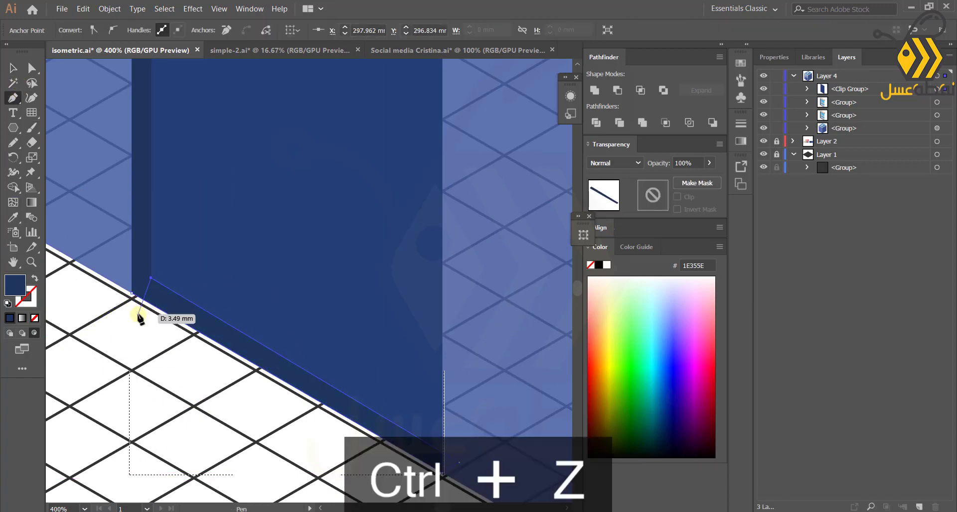
scroll(132, 295, up, 3)
scroll(158, 342, down, 4)
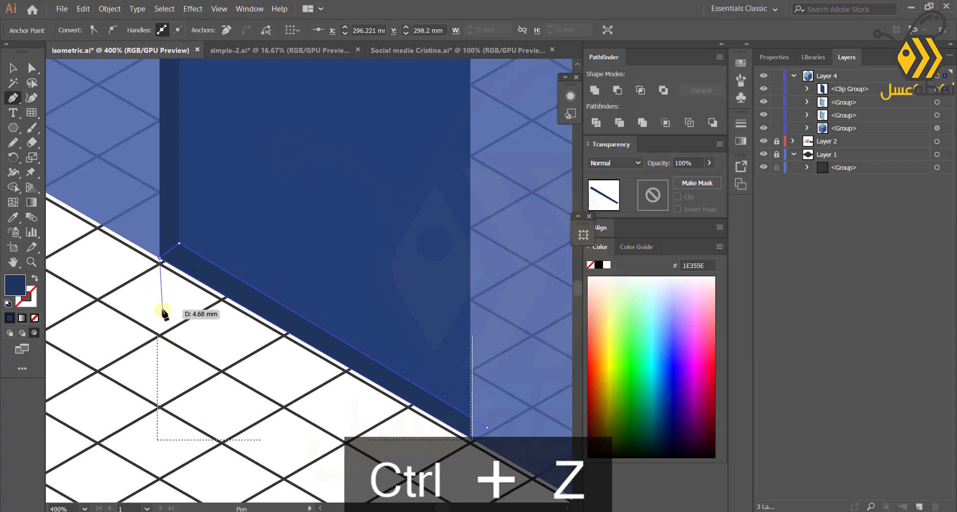
scroll(161, 285, up, 3)
scroll(209, 305, down, 3)
scroll(210, 305, up, 1)
Shift the bottom strip's outer right corner point slightly outward and deselect the strip.
click(24, 74)
scroll(444, 379, down, 1)
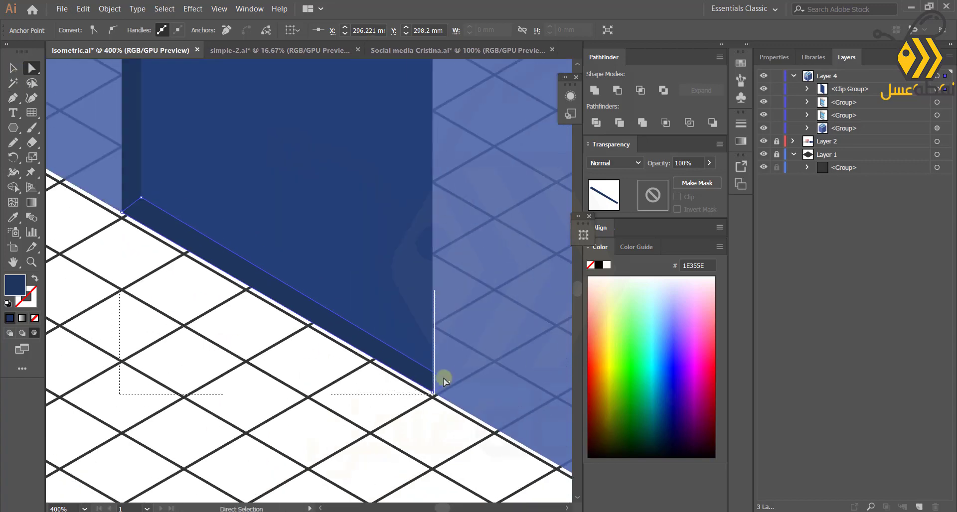
click(453, 379)
click(13, 70)
click(102, 325)
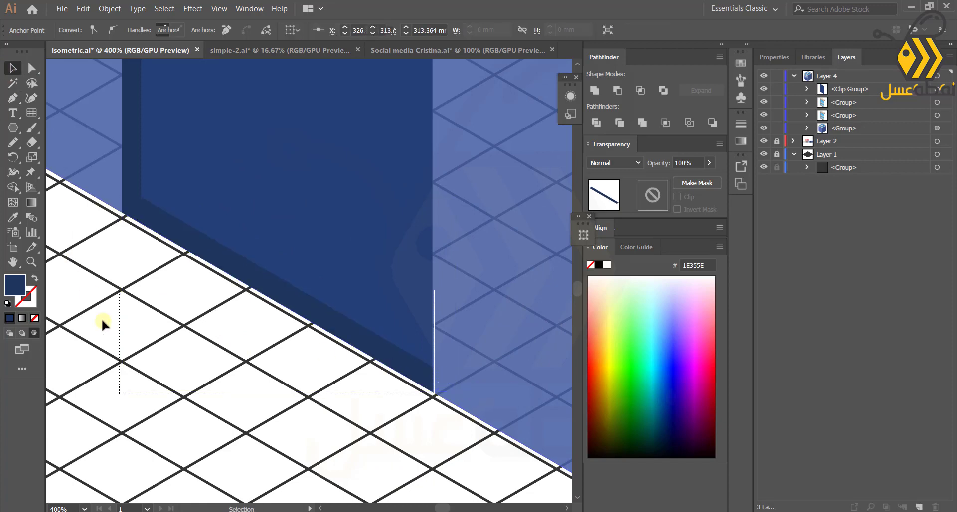
Draw a small dark ellipse near the door's left side and shape it into an upright oval about 2 by 3.2 mm.
scroll(102, 325, down, 4)
drag(70, 304, 224, 374)
scroll(287, 307, up, 3)
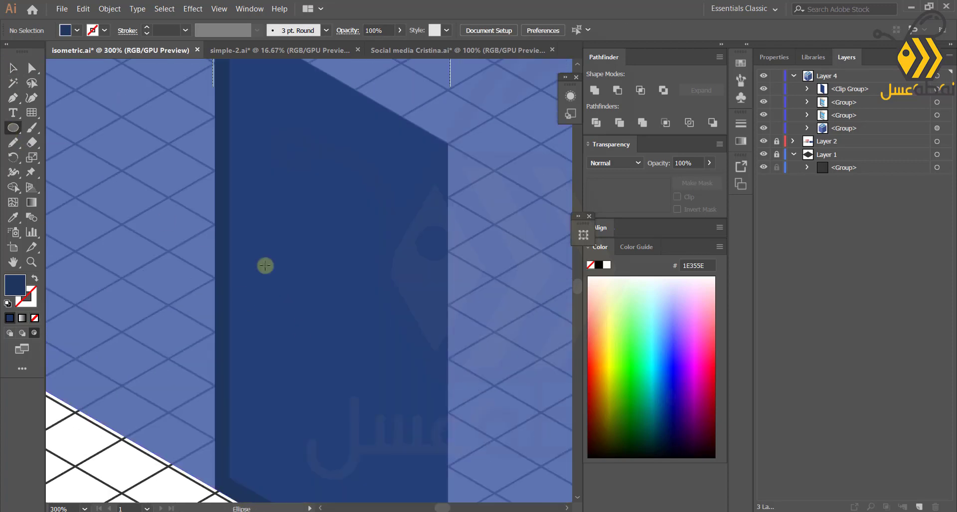
drag(261, 270, 272, 278)
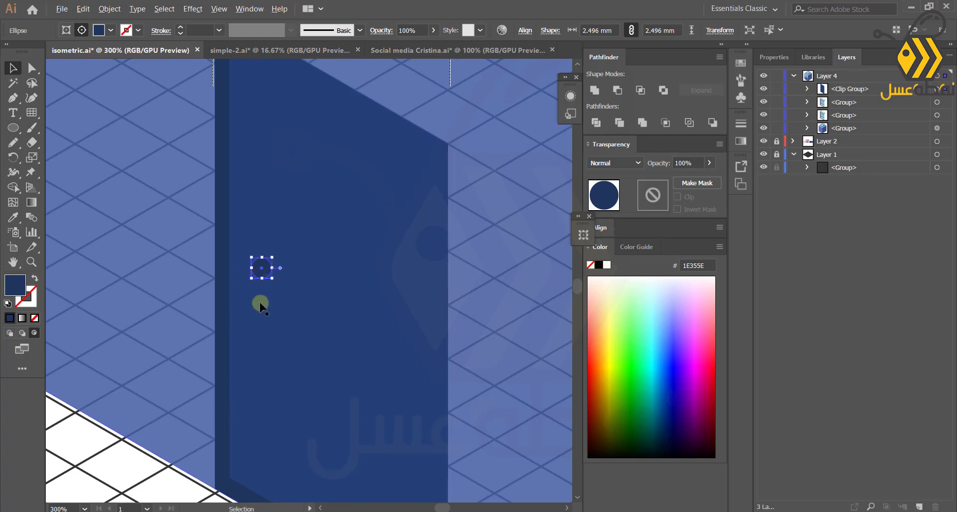
scroll(260, 307, up, 2)
drag(242, 235, 140, 259)
drag(128, 260, 279, 279)
scroll(282, 286, down, 4)
scroll(282, 285, up, 3)
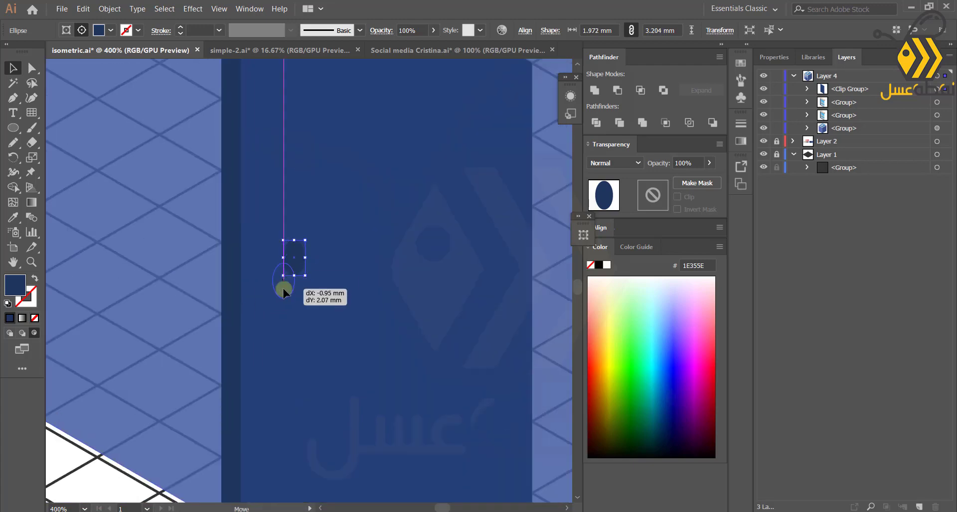
scroll(279, 277, up, 3)
Duplicate the oval in front and reshape the copy into a circle about 2.2 mm wide, offset to the left.
key(ctrl+c)
drag(321, 302, 324, 269)
drag(286, 262, 267, 267)
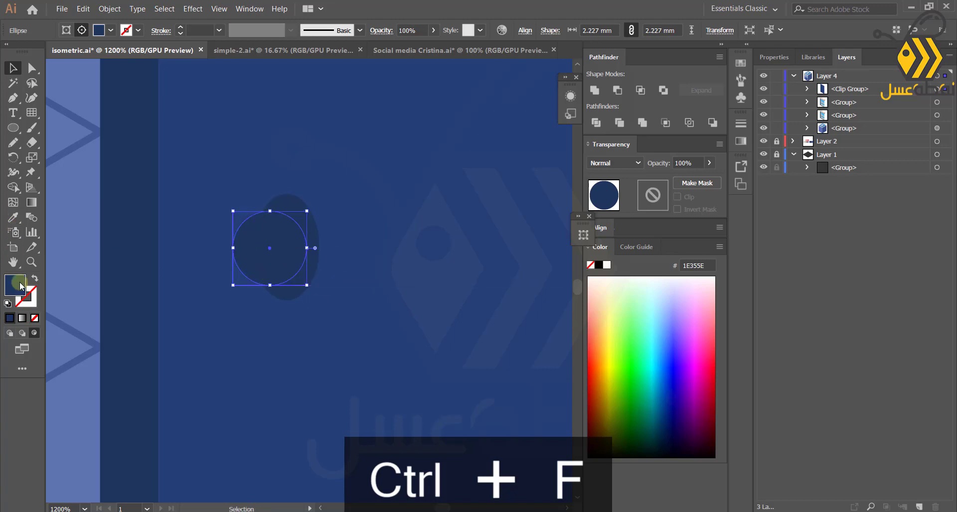
Set the doorknob circle's fill to 4781D6 and deselect it.
double_click(15, 285)
click(372, 261)
click(487, 246)
scroll(242, 265, down, 7)
click(102, 332)
scroll(114, 309, down, 2)
drag(115, 305, 195, 350)
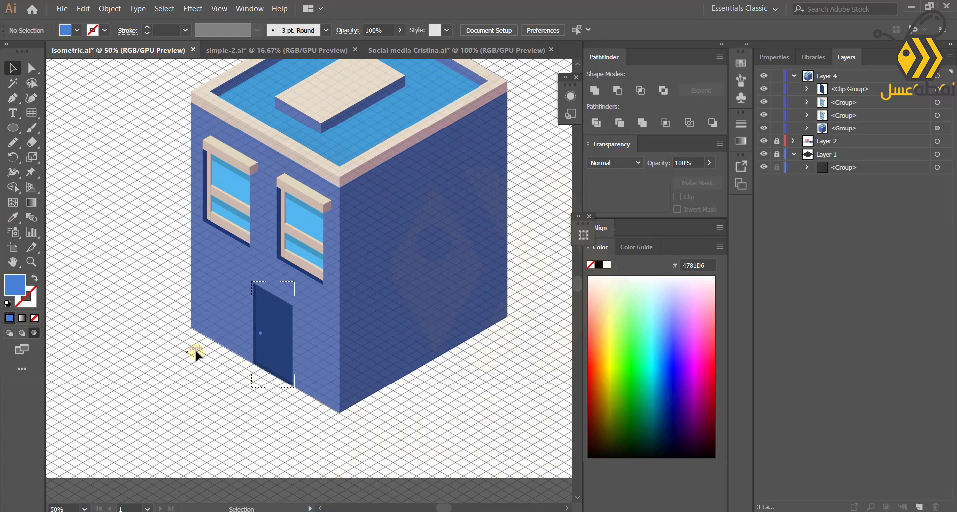
Set the box group's opacity back to 100% and deselect it.
click(412, 297)
click(708, 164)
drag(700, 178, 711, 178)
scroll(169, 285, down, 1)
click(131, 298)
scroll(133, 306, down, 2)
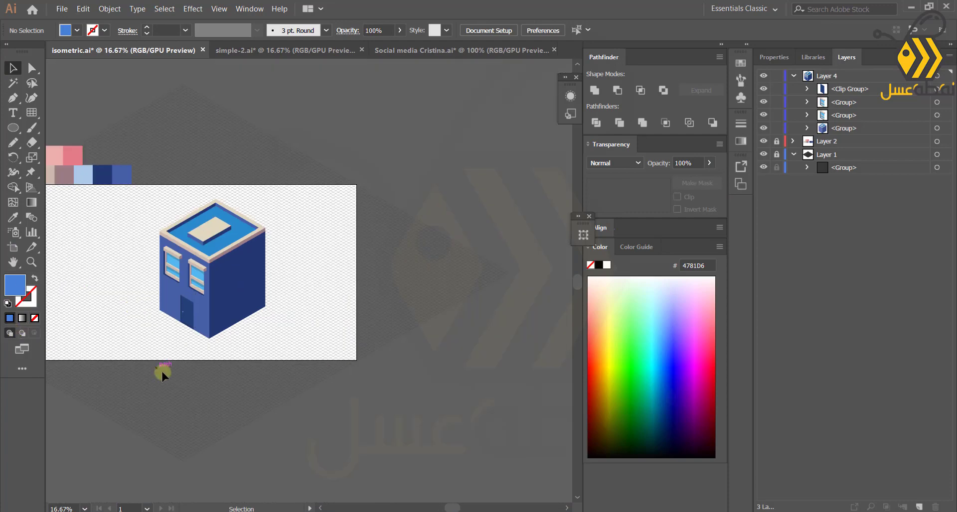
scroll(159, 367, up, 2)
scroll(285, 329, up, 3)
click(938, 89)
click(357, 244)
click(289, 254)
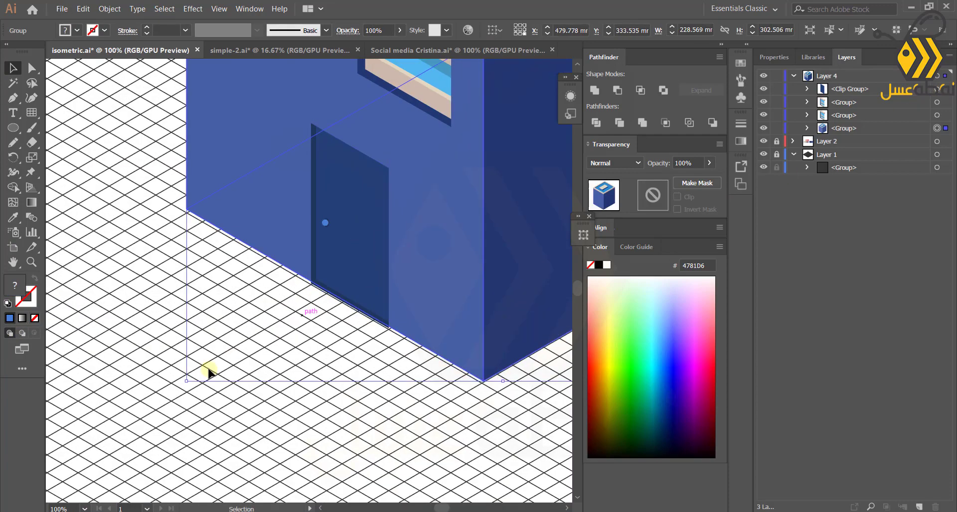
click(209, 372)
click(937, 90)
drag(346, 226, 331, 221)
key(ctrl+z)
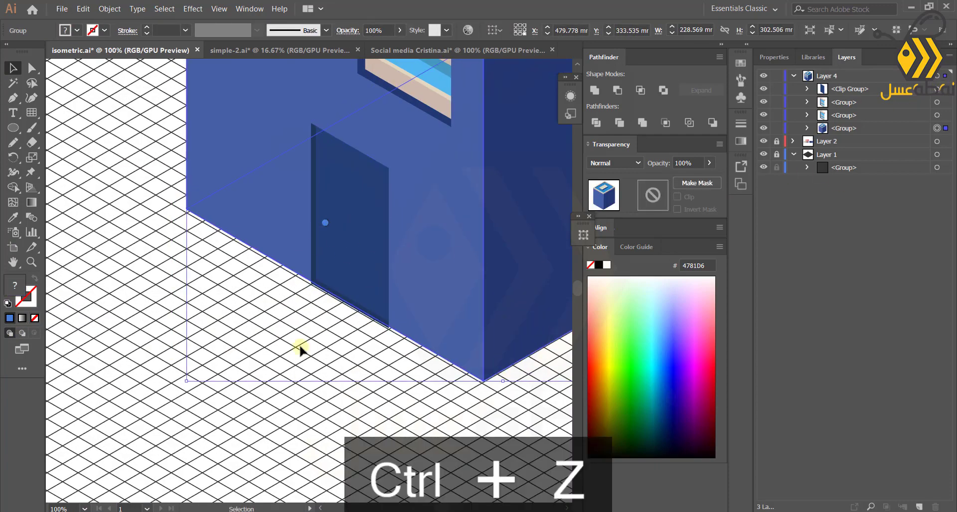
click(301, 348)
Move the clipped door group left and up along the left face's bottom edge, and deselect it.
scroll(356, 318, up, 4)
click(370, 198)
scroll(370, 198, down, 4)
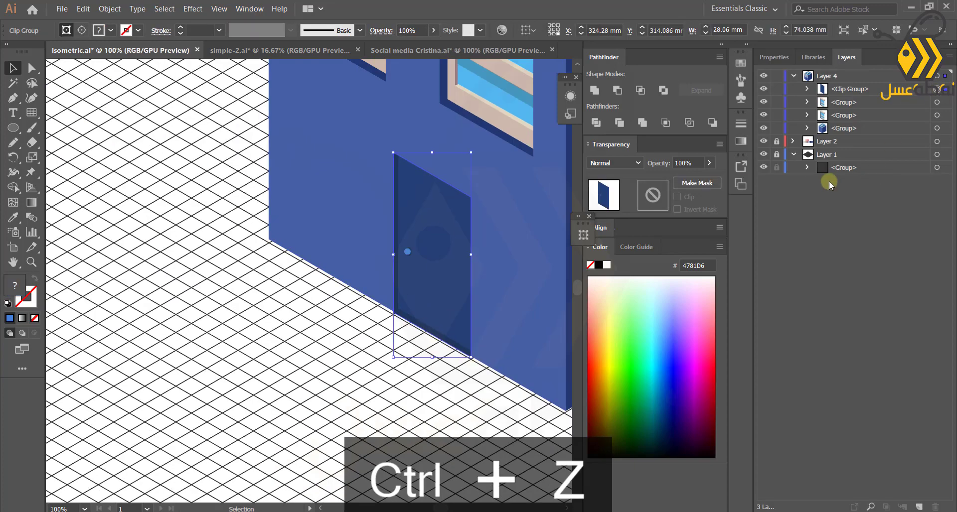
key(ctrl+z)
key(ctrl+z)
key(ctrl+z)
key(ctrl+z)
key(ctrl+z)
key(ctrl+z)
key(ctrl+z)
key(ctrl+z)
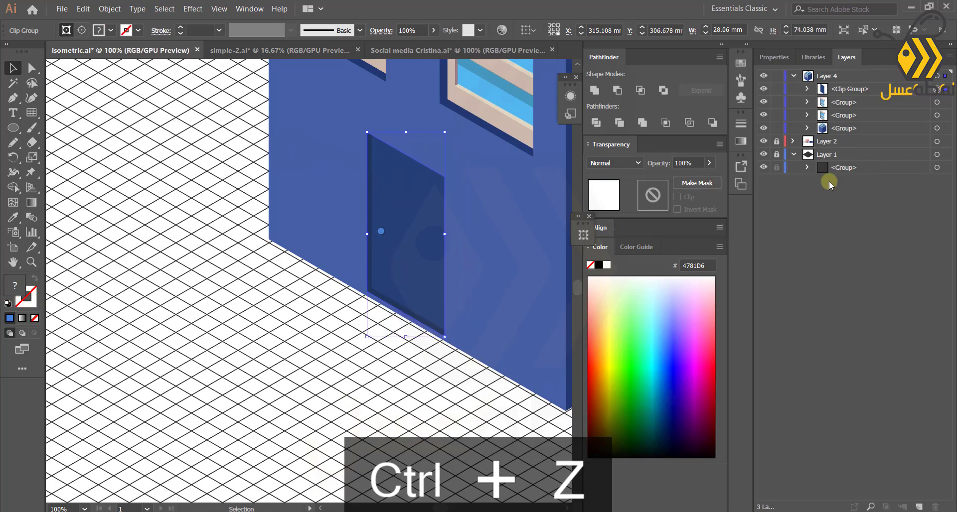
key(Left)
key(Left)
key(Left)
key(Left)
key(Left)
key(Left)
key(Left)
key(Left)
key(Left)
key(Left)
key(Left)
key(Left)
key(Left)
key(Left)
key(Left)
scroll(493, 300, up, 3)
key(Left)
key(Left)
key(Left)
click(214, 435)
scroll(213, 435, down, 4)
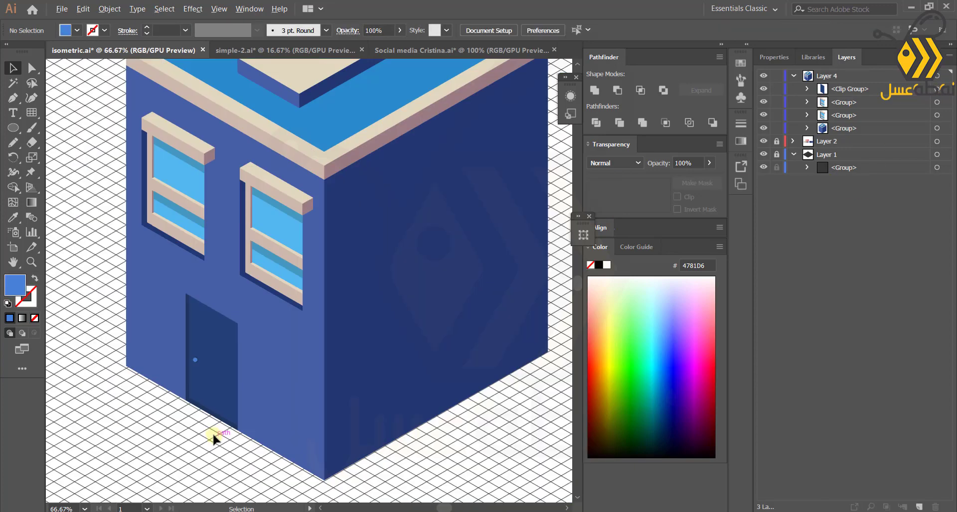
scroll(213, 435, down, 2)
scroll(167, 391, down, 2)
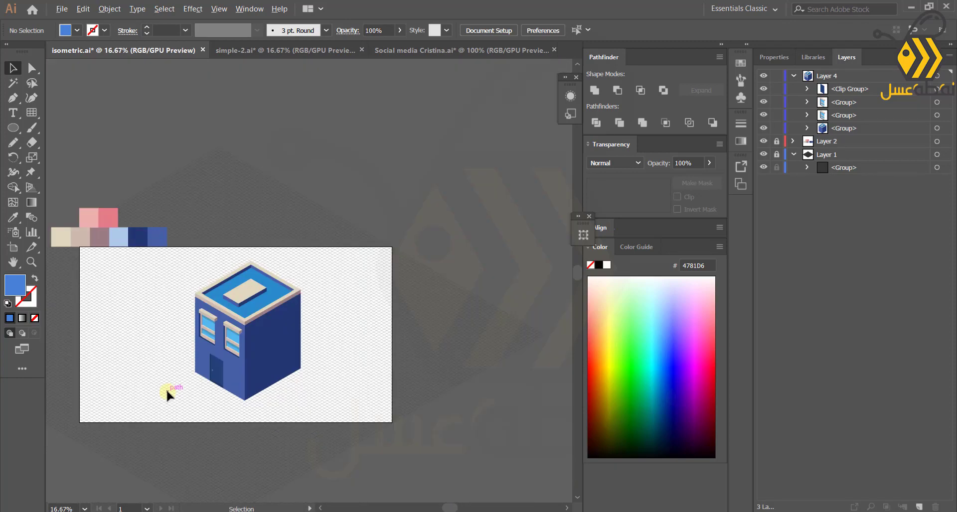
Hide the isometric grid in Layer 1, scale the whole building down to roughly two thirds about its centre, and deselect it.
click(763, 155)
scroll(225, 387, up, 2)
drag(225, 383, 341, 120)
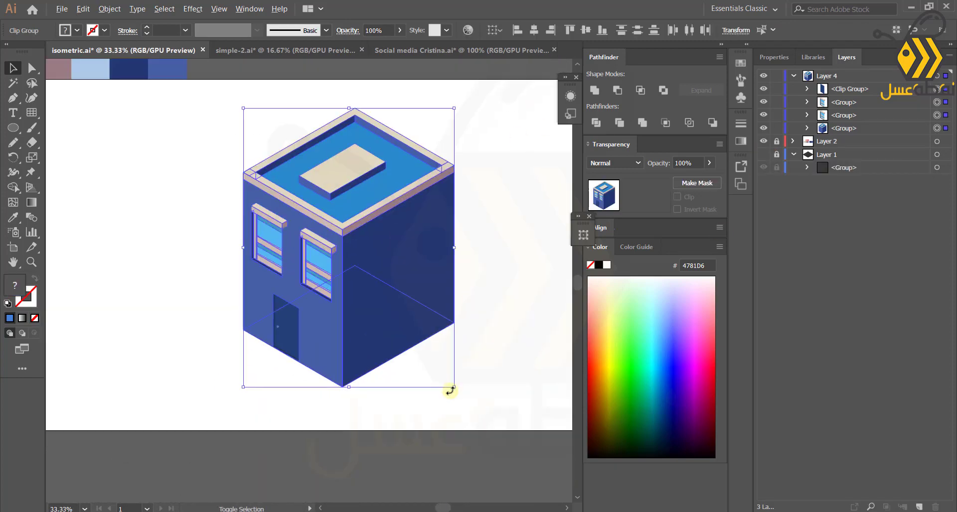
drag(453, 387, 421, 343)
click(243, 385)
scroll(243, 385, down, 1)
drag(261, 361, 291, 353)
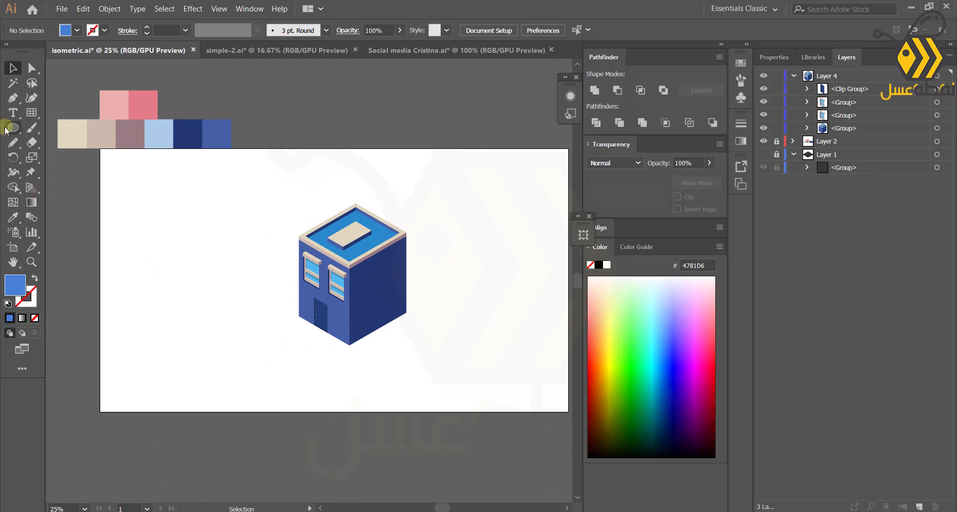
Add a background rectangle about 675 by 384 mm over the artboard, beneath the building in Layer 4, filled with the EDAFAC pink swatch.
drag(101, 148, 568, 413)
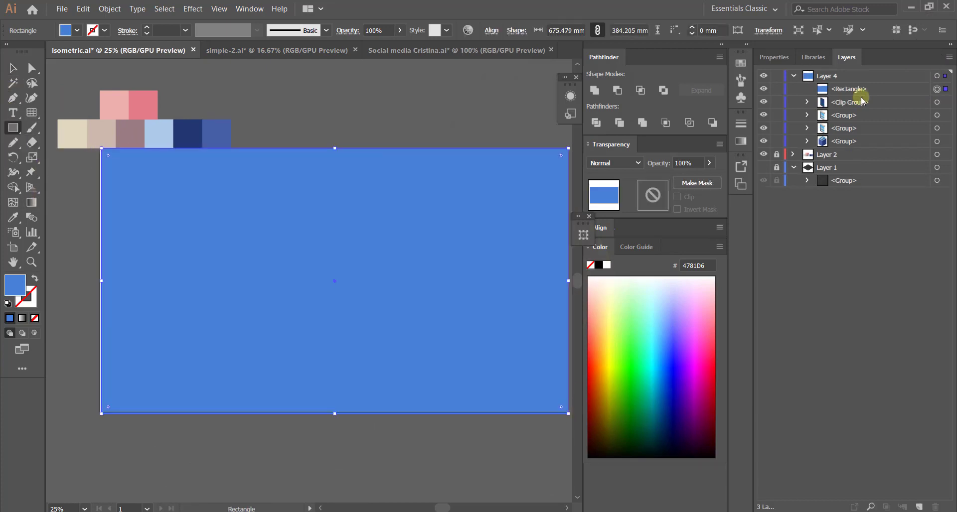
drag(832, 88, 850, 151)
key(i)
click(114, 103)
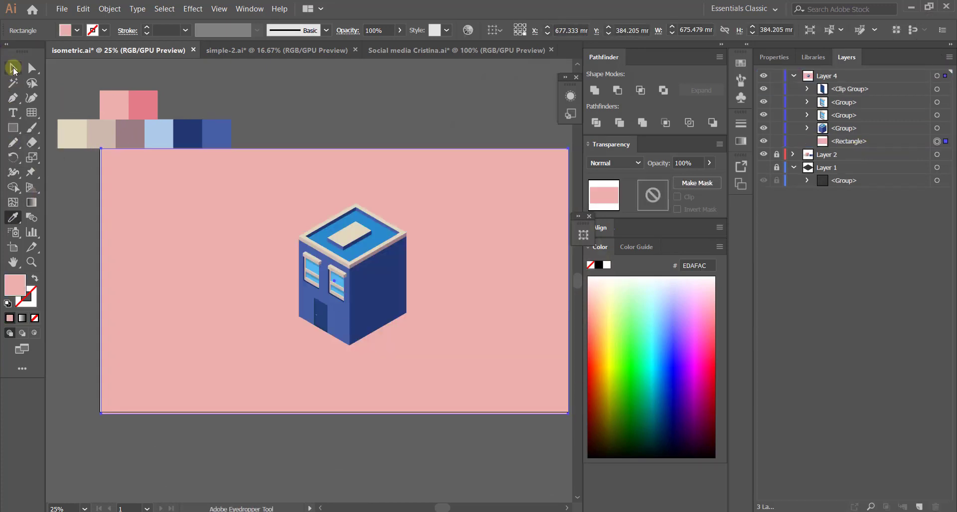
key(v)
key(ctrl+shift+a)
Draw a closed ground-shadow shape along the right face's bottom edge with the Pen tool and adjust its outer far anchor parallel to the edge.
scroll(410, 369, up, 2)
click(272, 339)
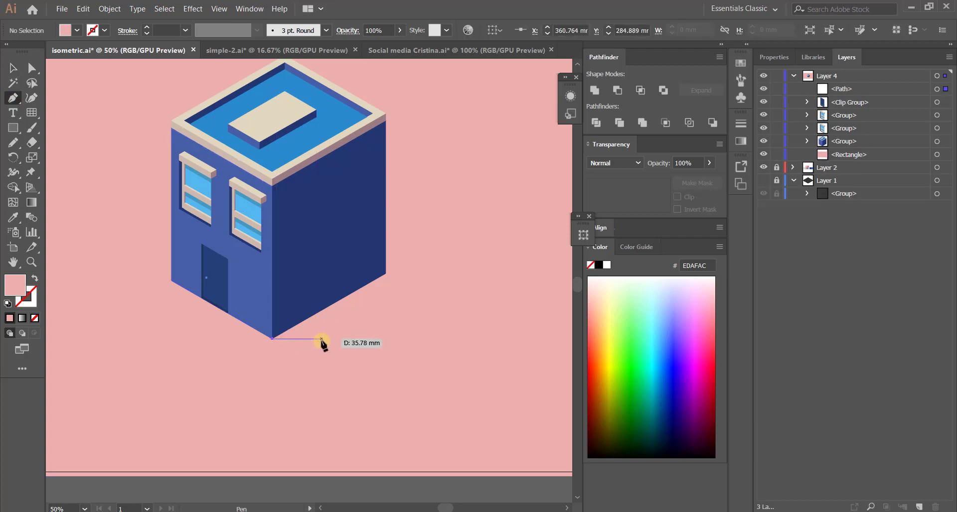
click(320, 338)
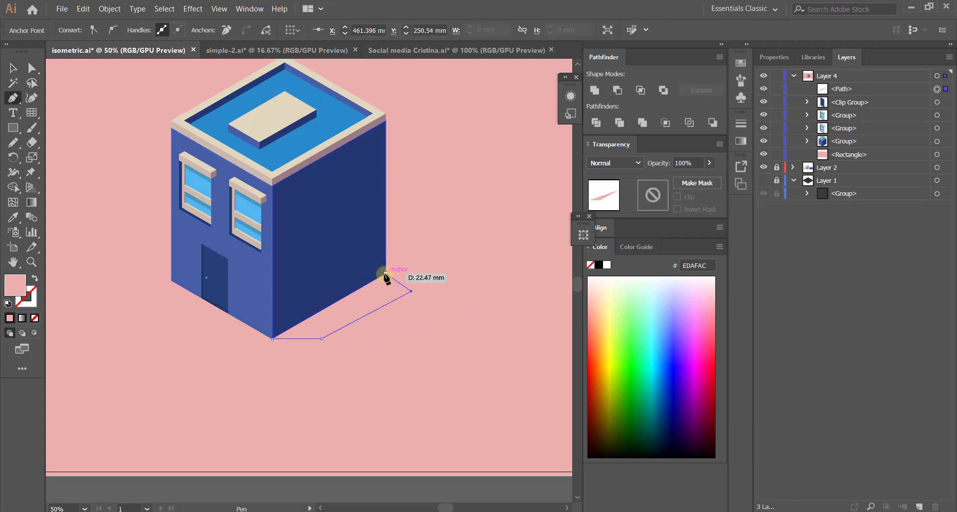
click(274, 340)
scroll(422, 282, up, 3)
key(a)
drag(389, 304, 373, 281)
Change the ground-shadow shape's fill to a darker, muted tone than the pink background.
scroll(300, 347, down, 3)
double_click(10, 294)
click(469, 241)
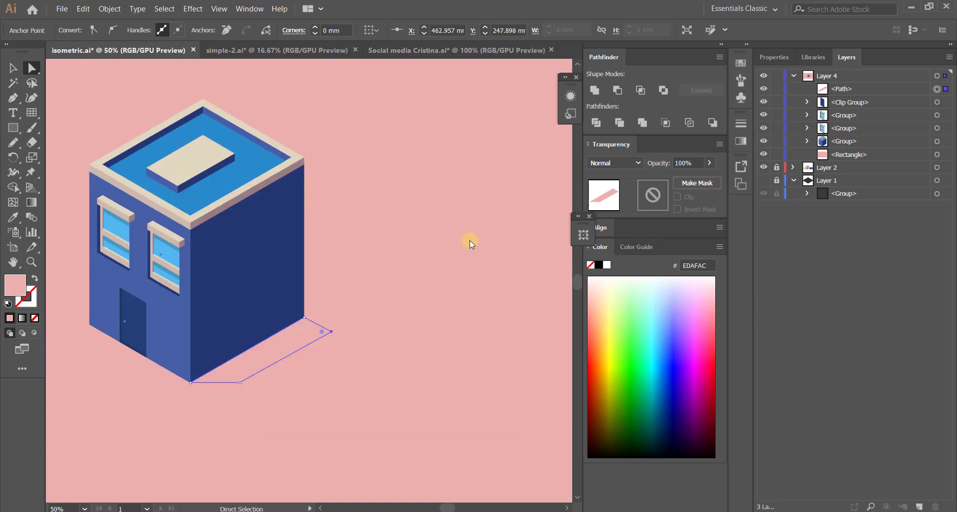
Lock the pink background rectangle.
key(v)
click(448, 256)
scroll(306, 415, down, 2)
click(109, 9)
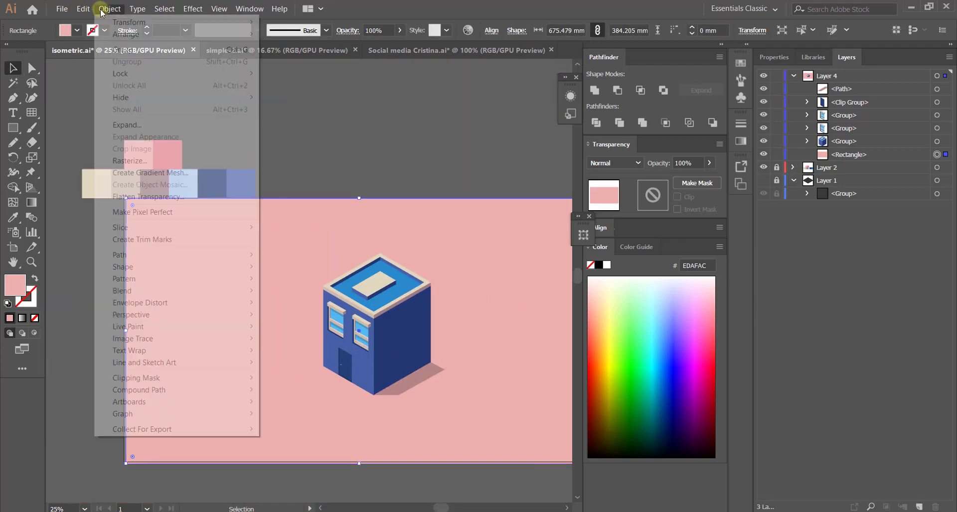
click(289, 72)
Select the whole building with its shadow, move it slightly left and down, enlarge it about its centre, and deselect it.
scroll(417, 322, down, 1)
key(ctrl+a)
drag(281, 327, 275, 332)
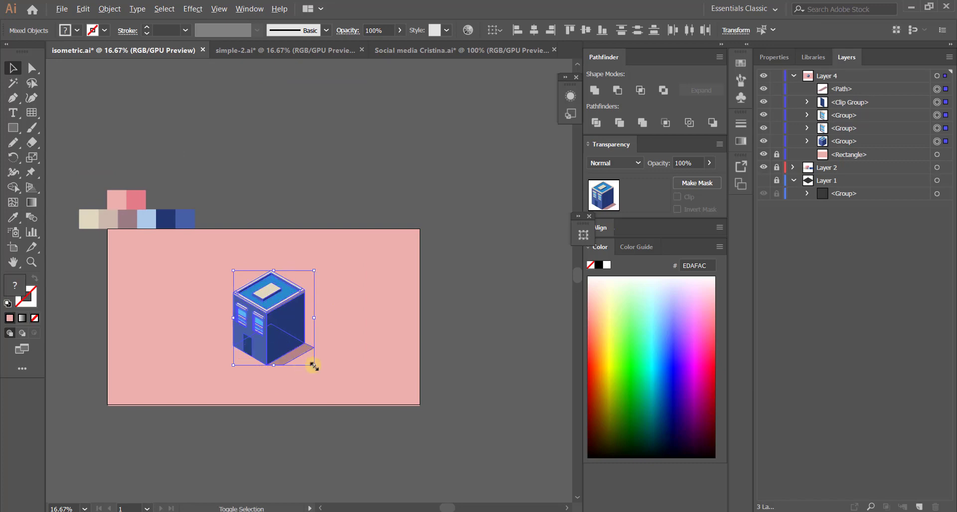
drag(313, 365, 332, 386)
click(354, 348)
scroll(170, 338, up, 1)
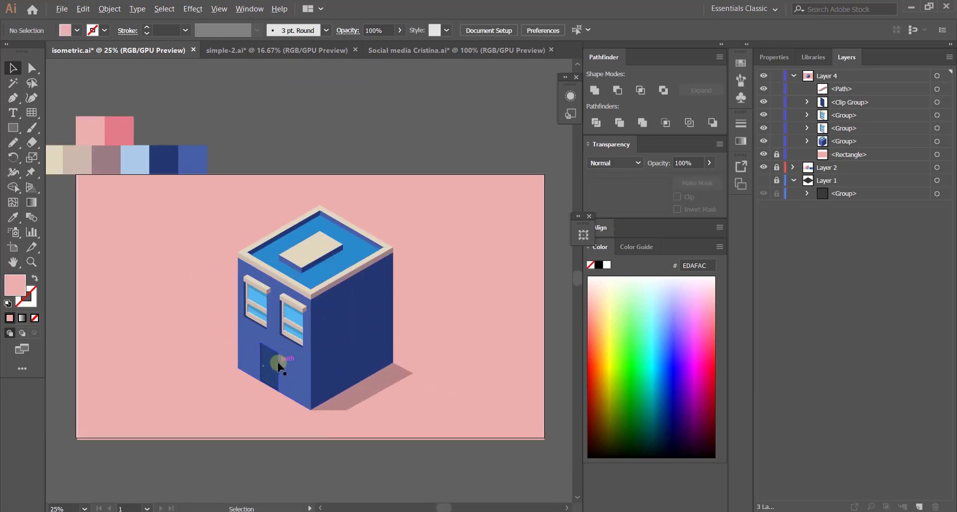